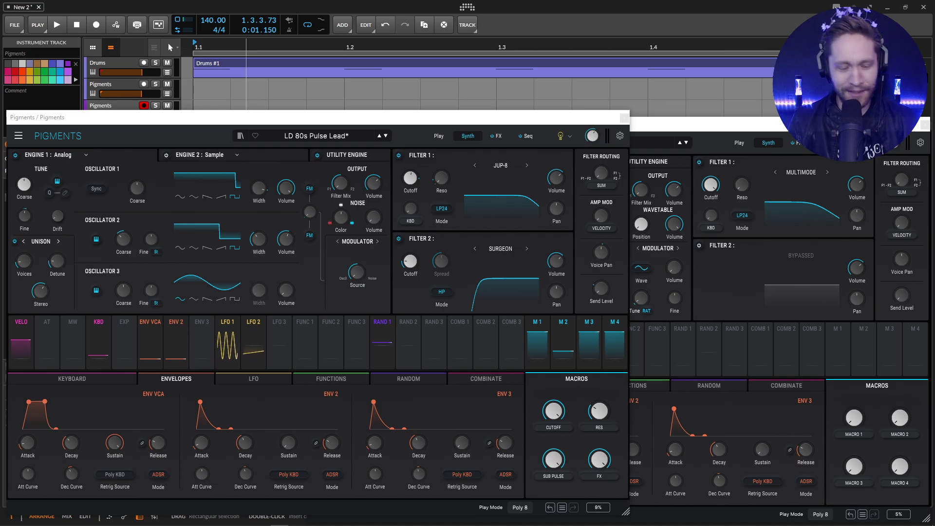
- Play the loop with the LD 80s Pulse Lead patch twice, stopping playback after each listen
key(space)
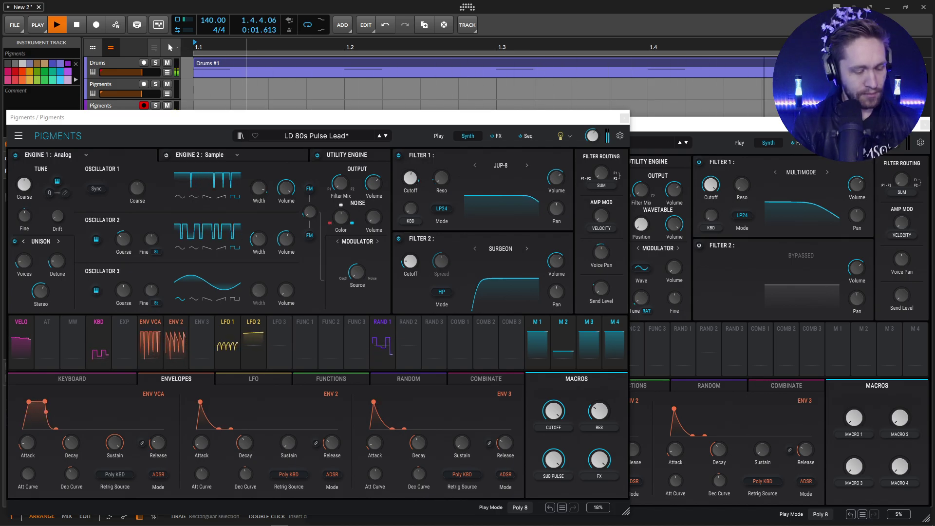
key(space)
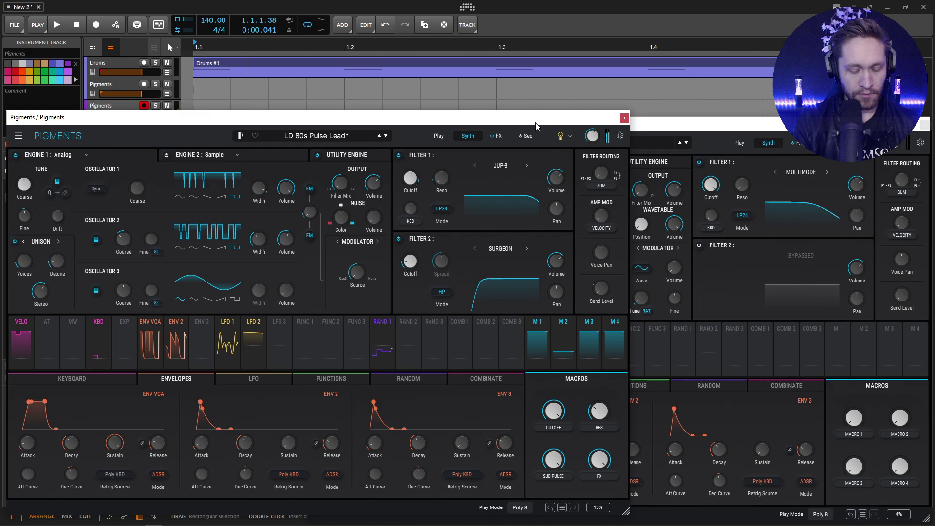
key(space)
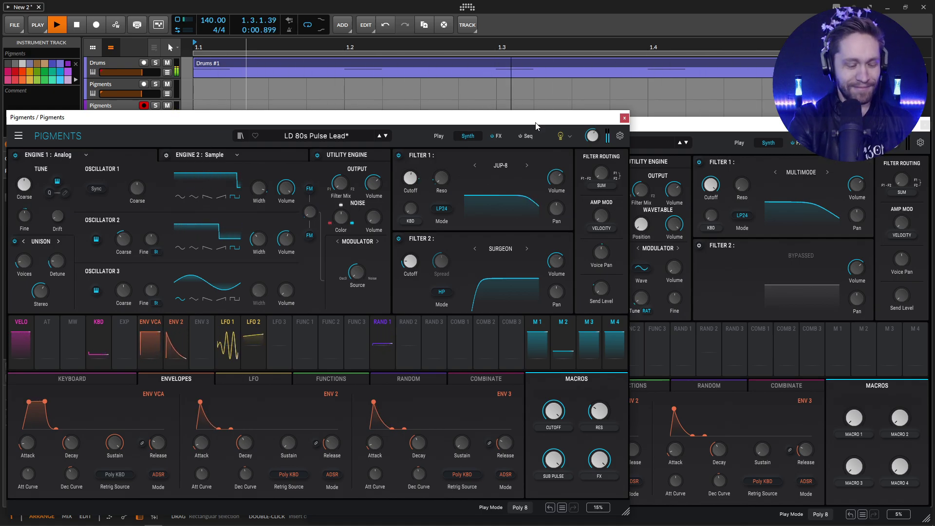
key(space)
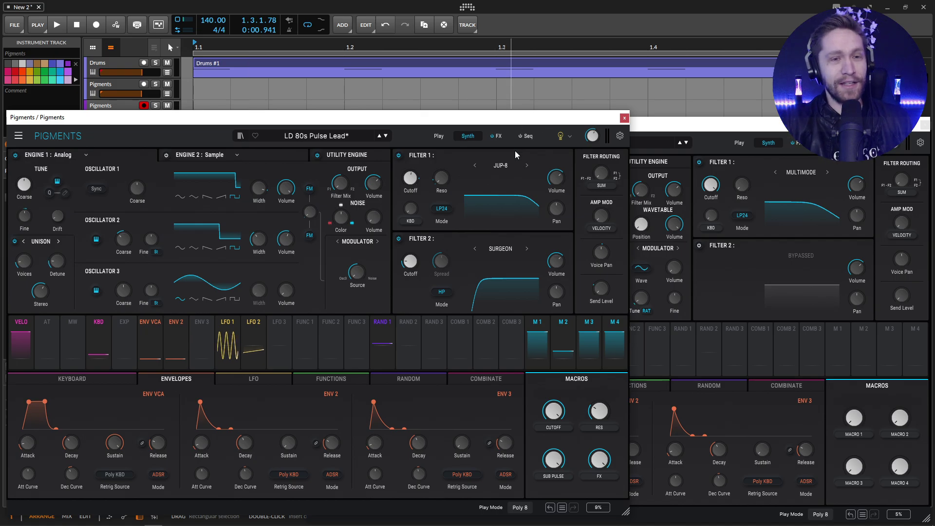
- Start from a fresh Default preset in the other Pigments instance and set Engine 1 to Analog
click(661, 127)
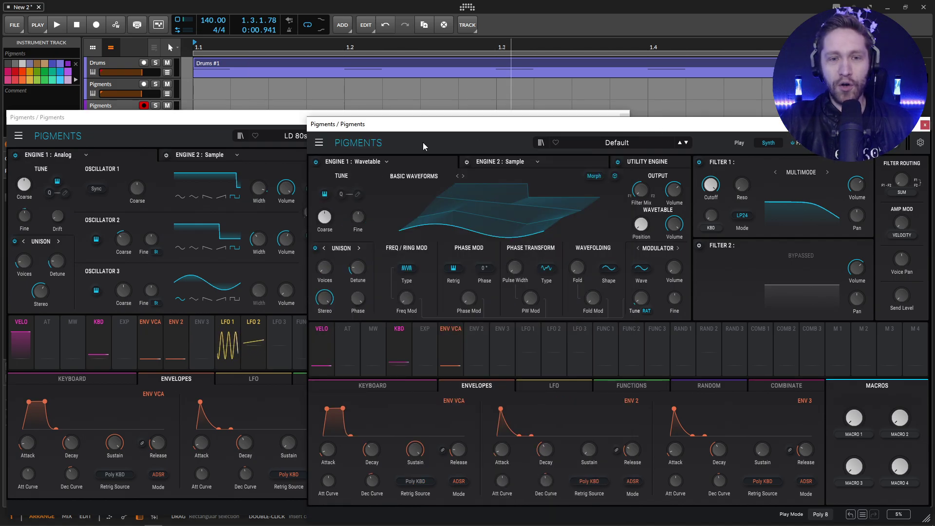
click(319, 143)
click(329, 154)
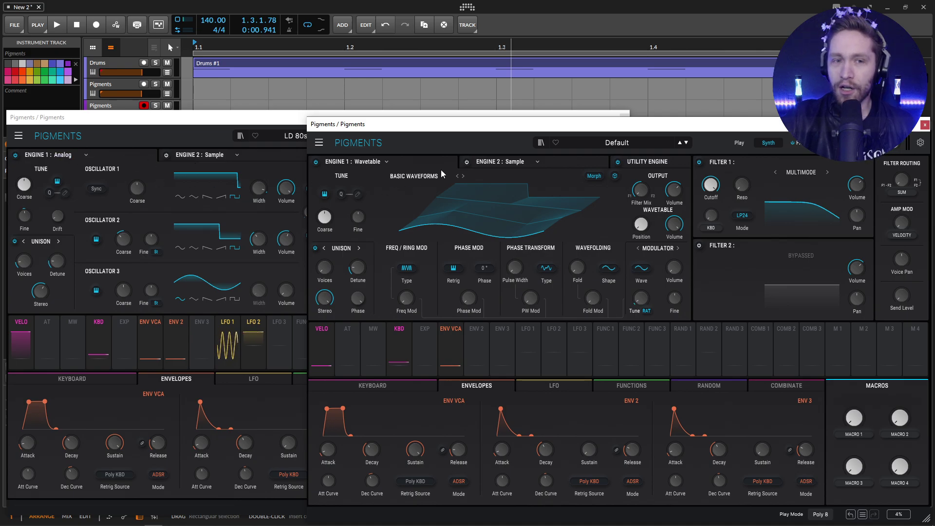
click(375, 162)
click(361, 196)
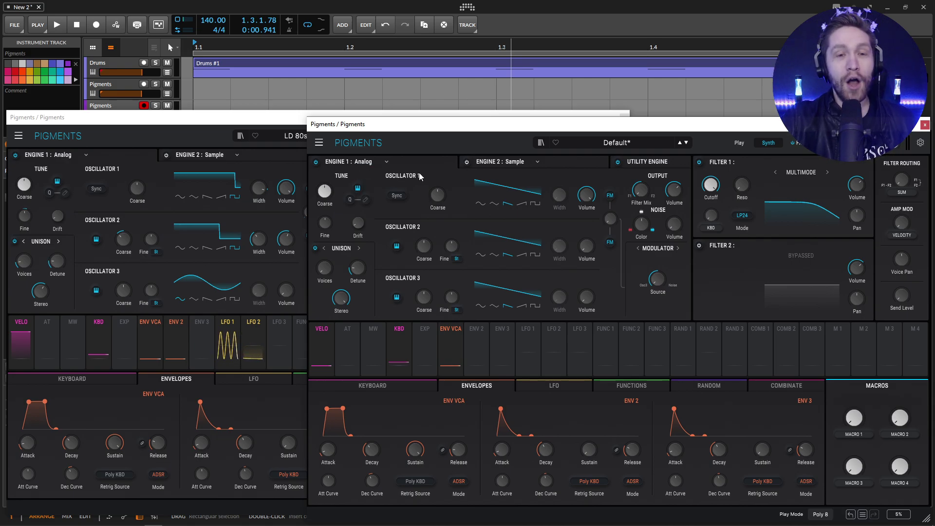
- Give Oscillator 1 of the new patch a square wave and raise its pulse width to match the LD 80s Pulse Lead patch's 0.926
click(226, 138)
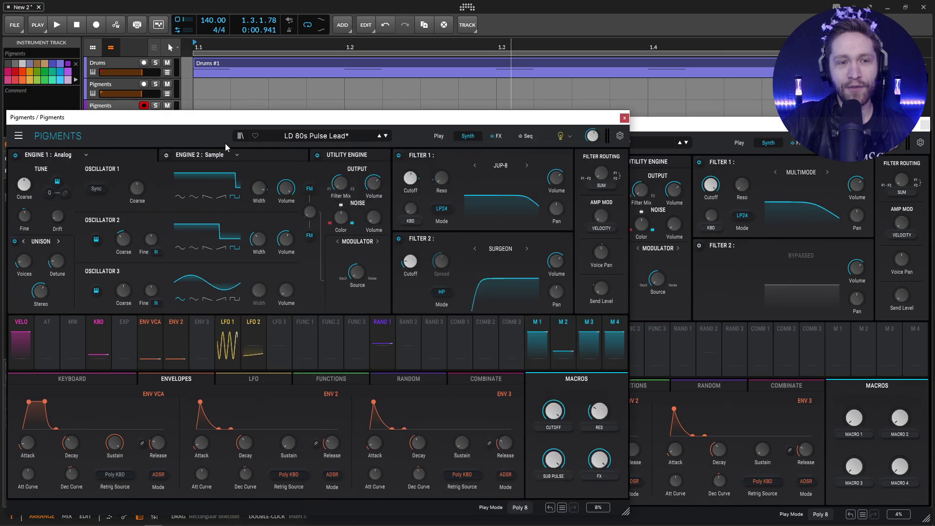
click(695, 146)
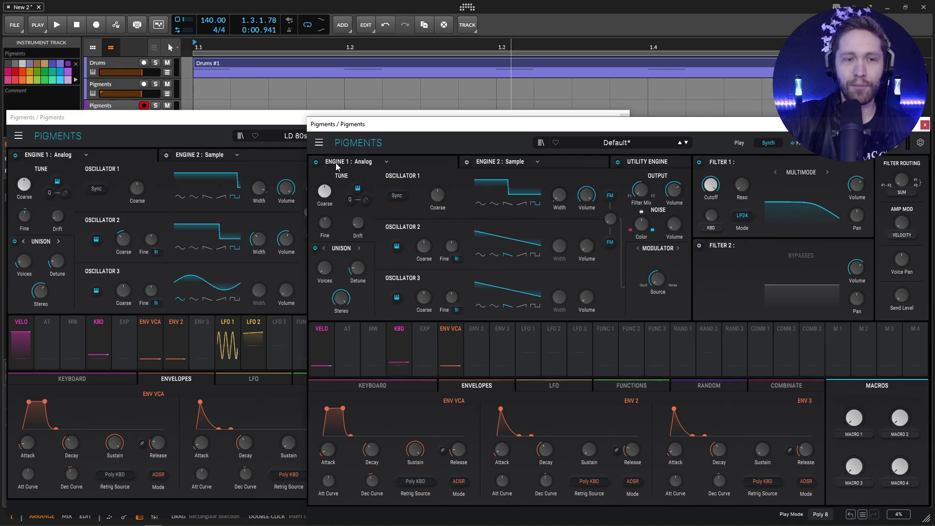
click(258, 129)
mouse_move(263, 192)
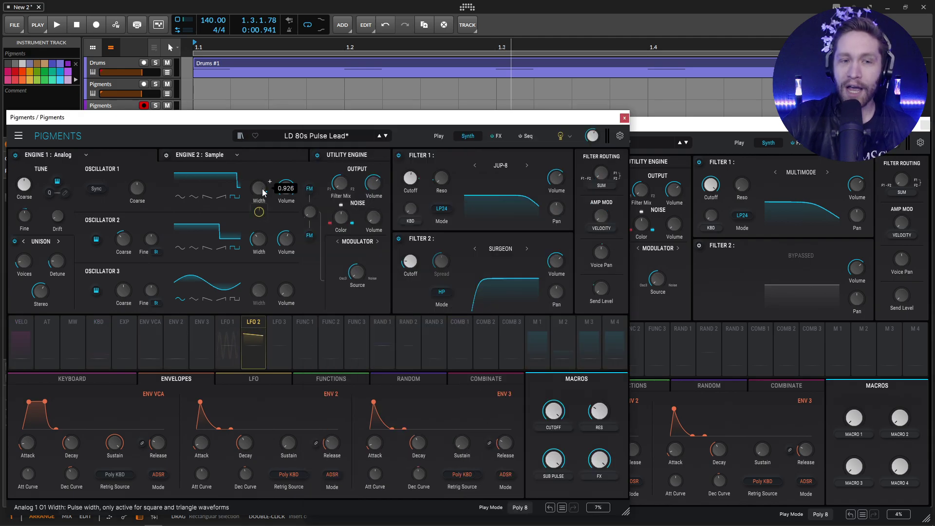
click(651, 131)
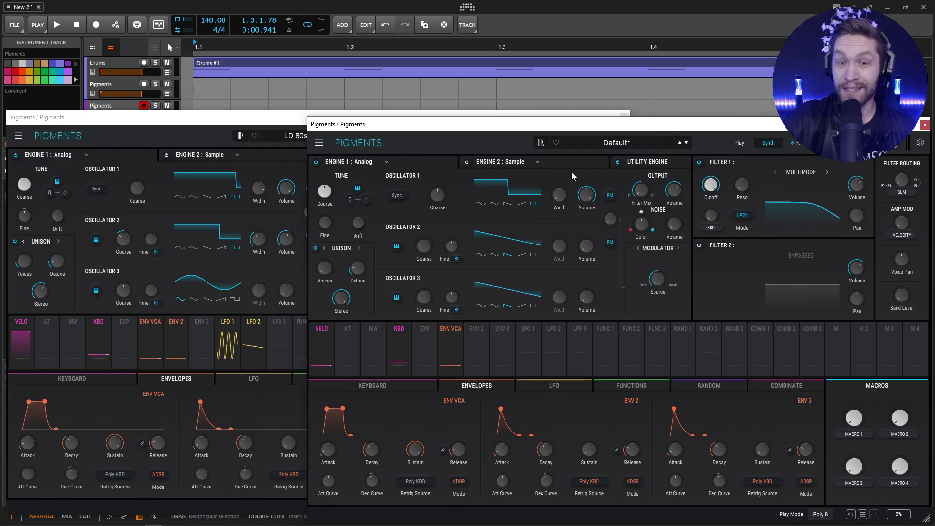
drag(559, 195, 559, 180)
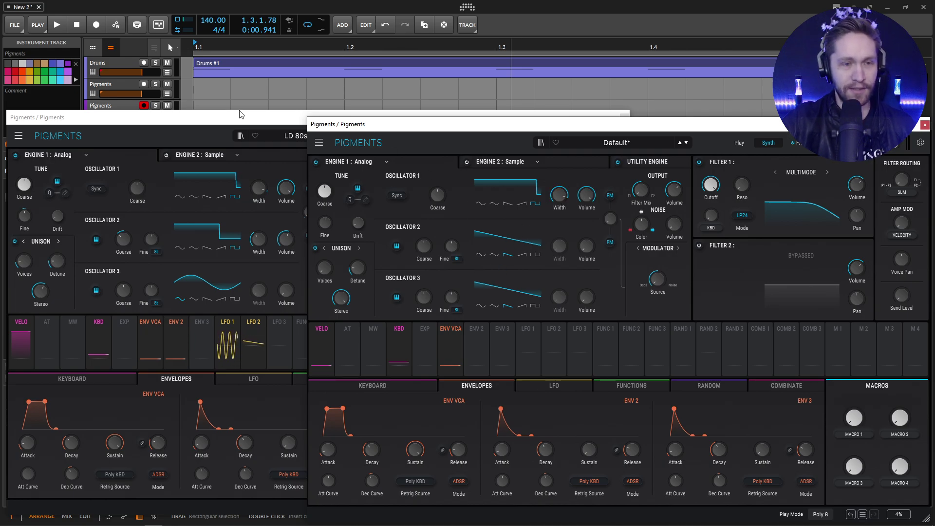
- Select the first Pigments track and modulate Oscillator 1's width with LFO 2 at an amount of 0.04
click(103, 84)
click(423, 127)
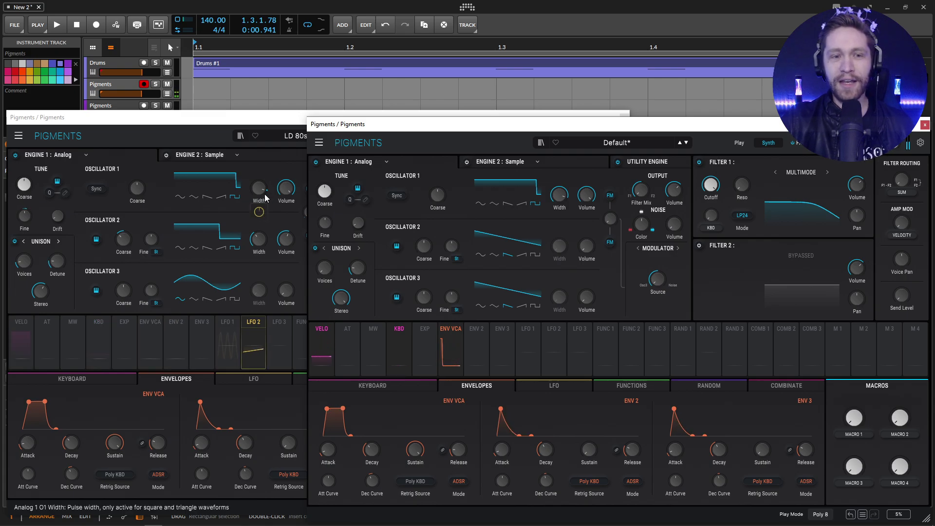
mouse_move(262, 217)
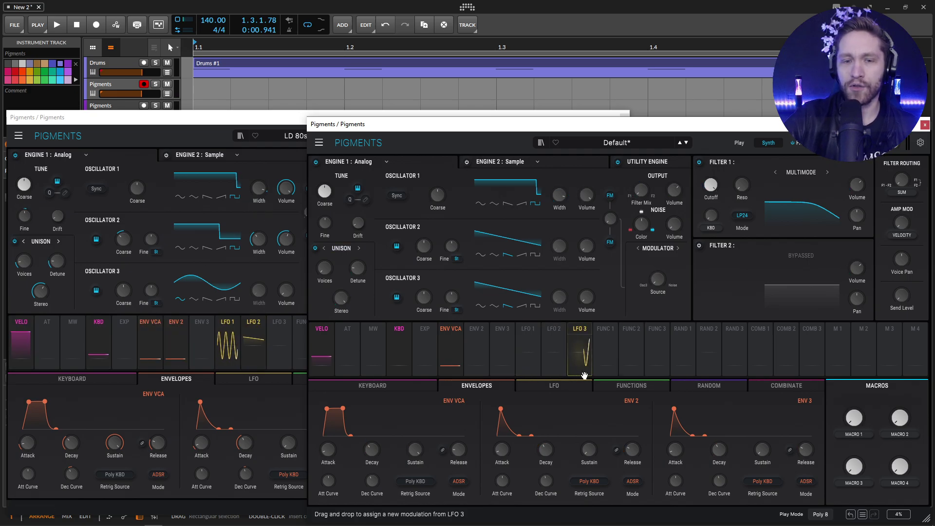
drag(558, 368, 559, 198)
mouse_move(562, 225)
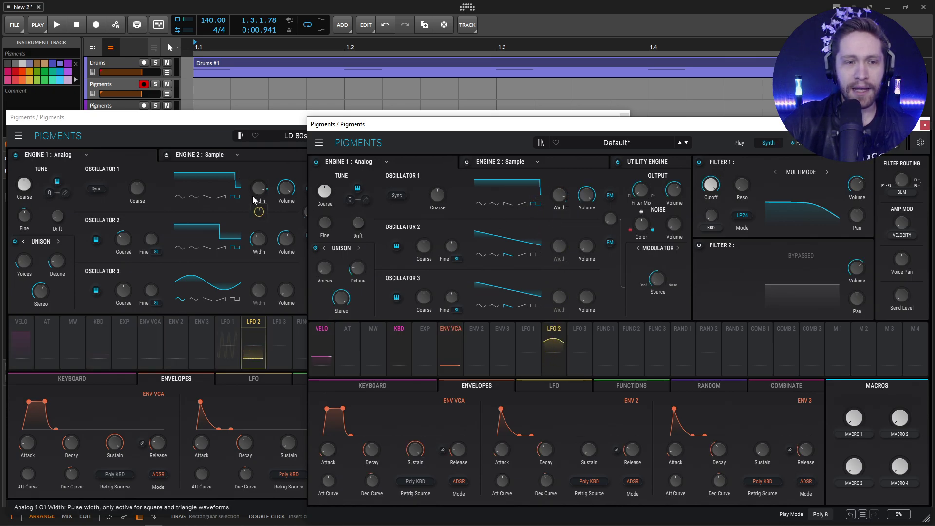
drag(560, 220, 560, 234)
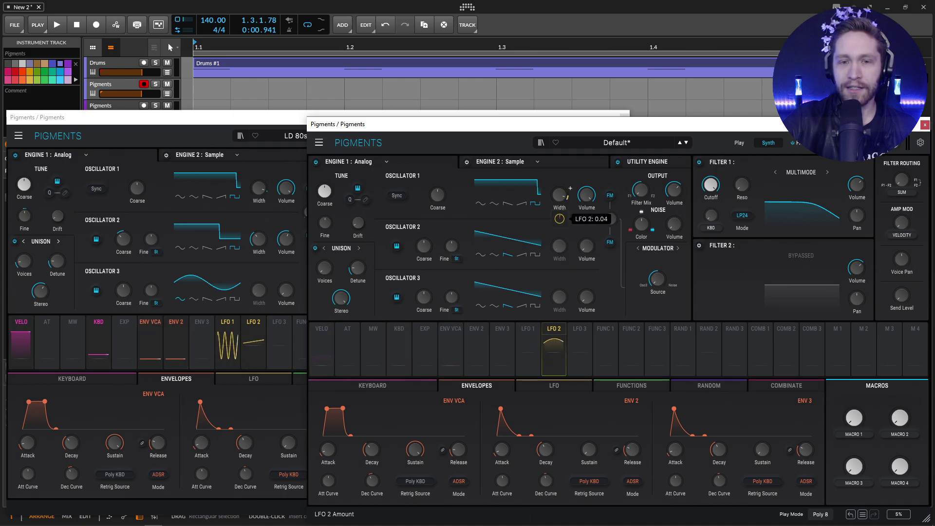
- Set LFO 2's retrigger source to Free Running and slow its rate to match the reference patch
click(252, 382)
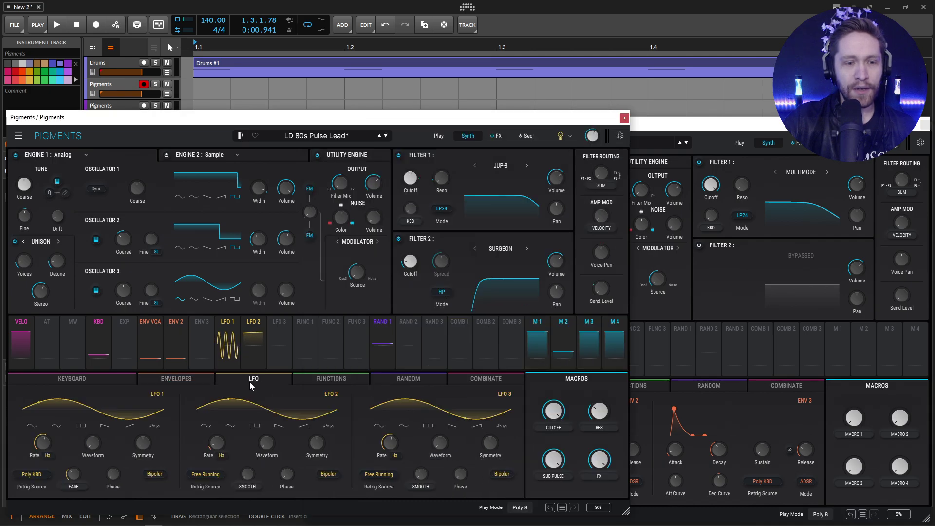
click(667, 503)
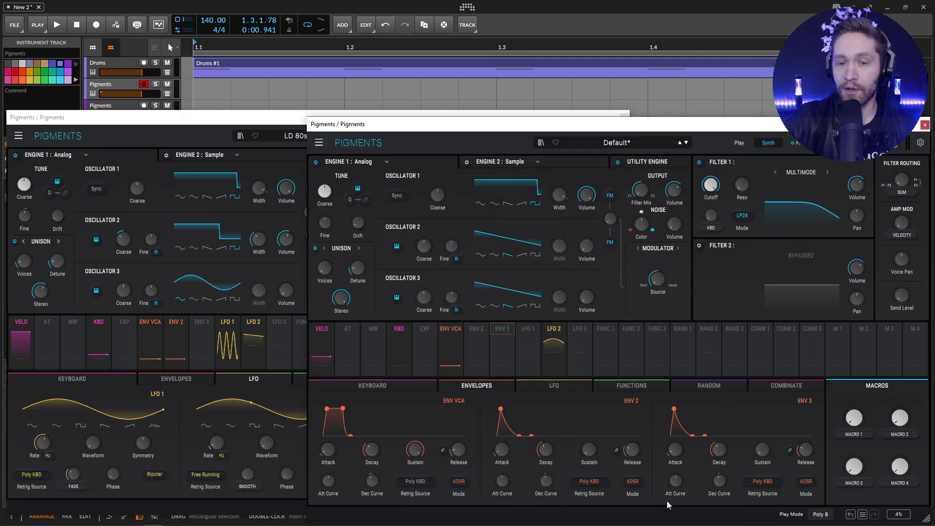
click(554, 385)
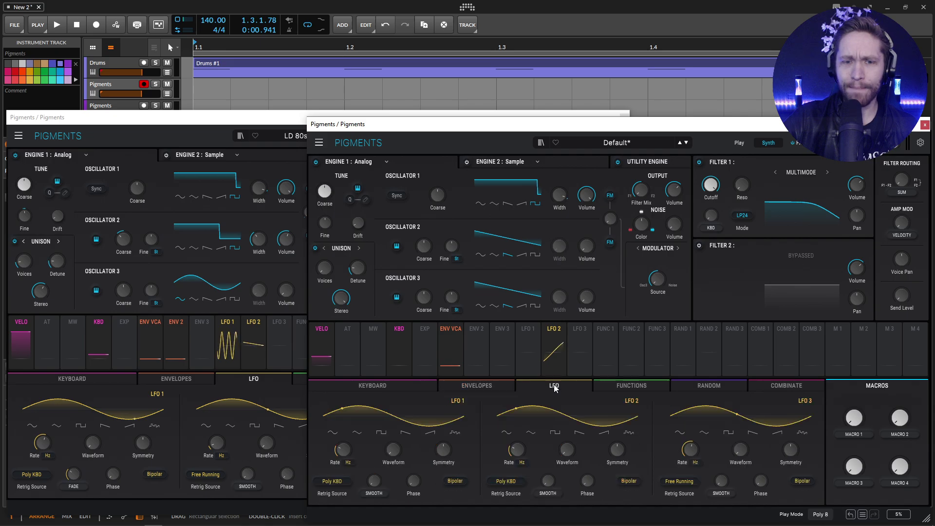
click(505, 481)
click(473, 359)
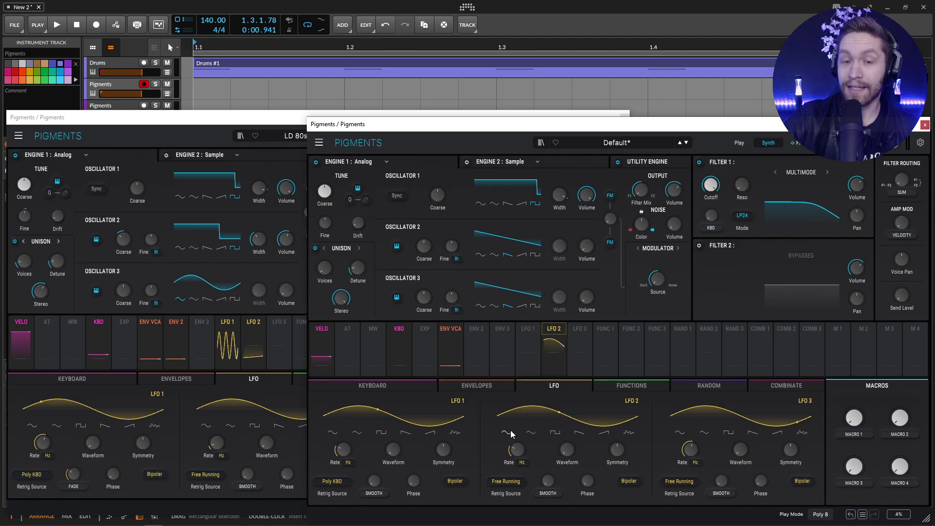
mouse_move(521, 453)
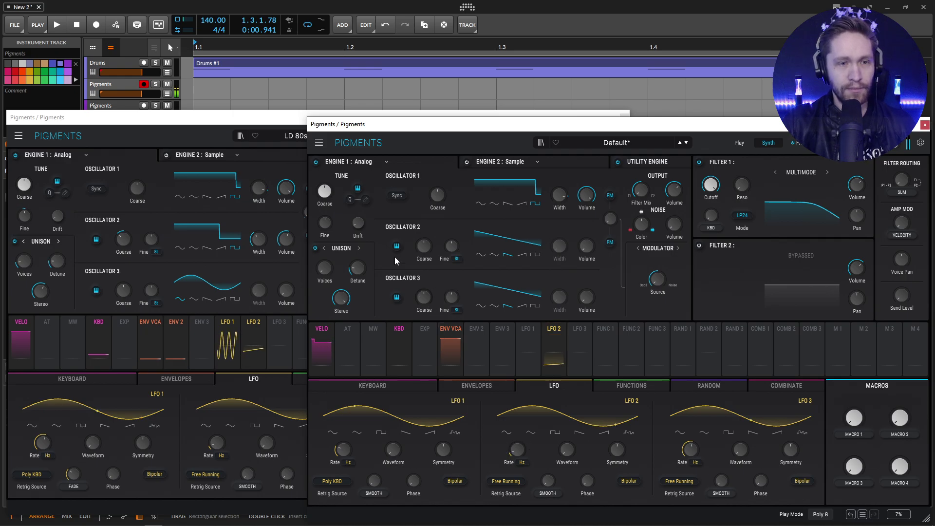
- Set Oscillator 2 to a square wave tuned about an octave down, with a pulse width of about 0.677
click(261, 127)
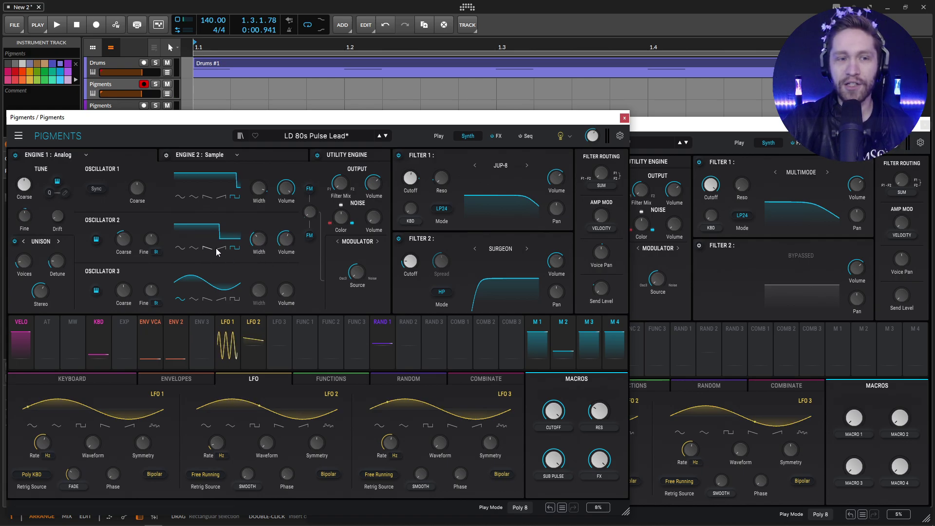
click(653, 143)
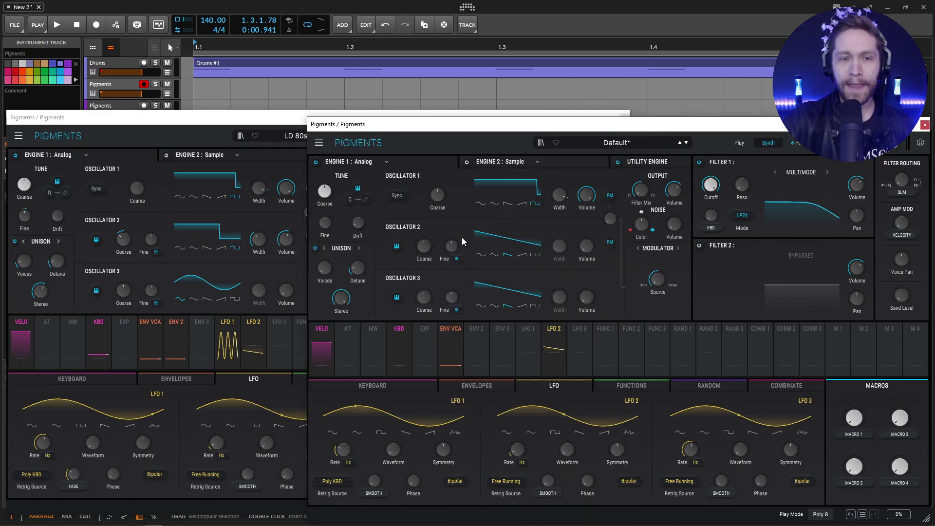
scroll(435, 240, down, 1)
scroll(435, 239, down, 2)
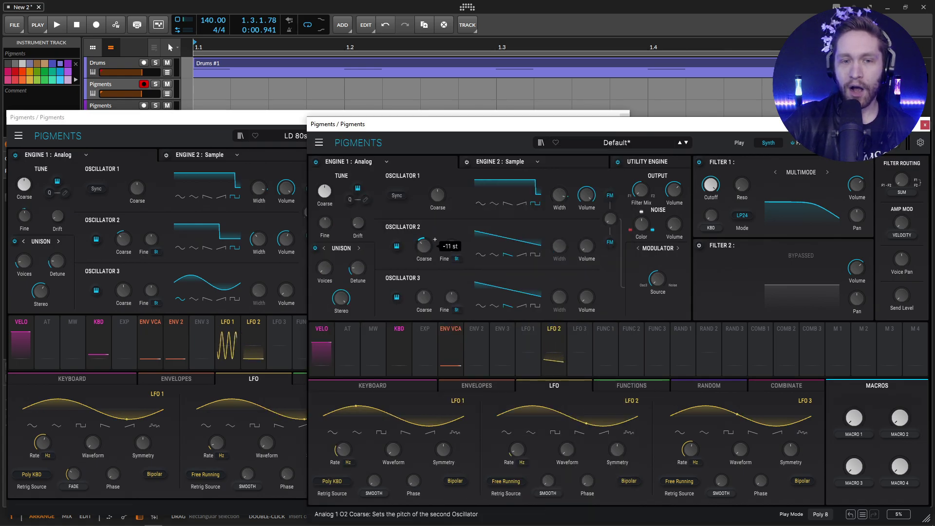
click(535, 257)
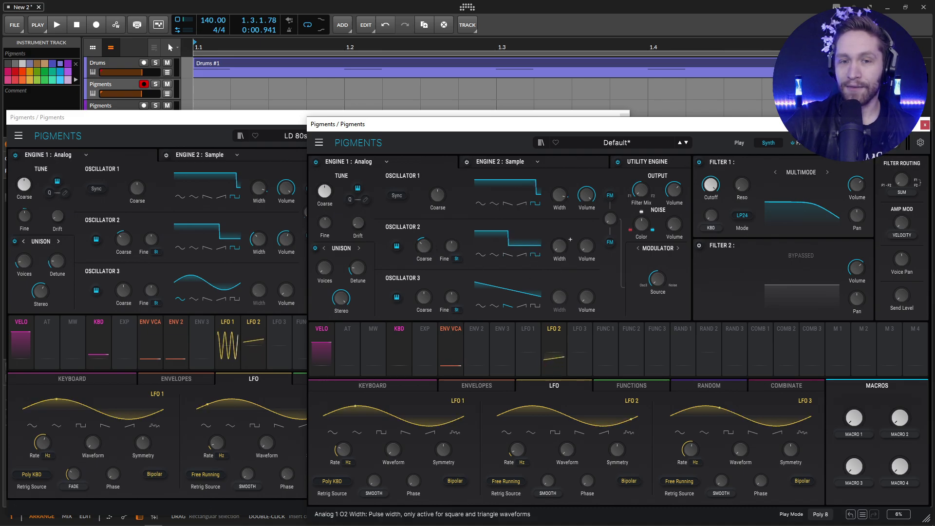
scroll(565, 244, up, 3)
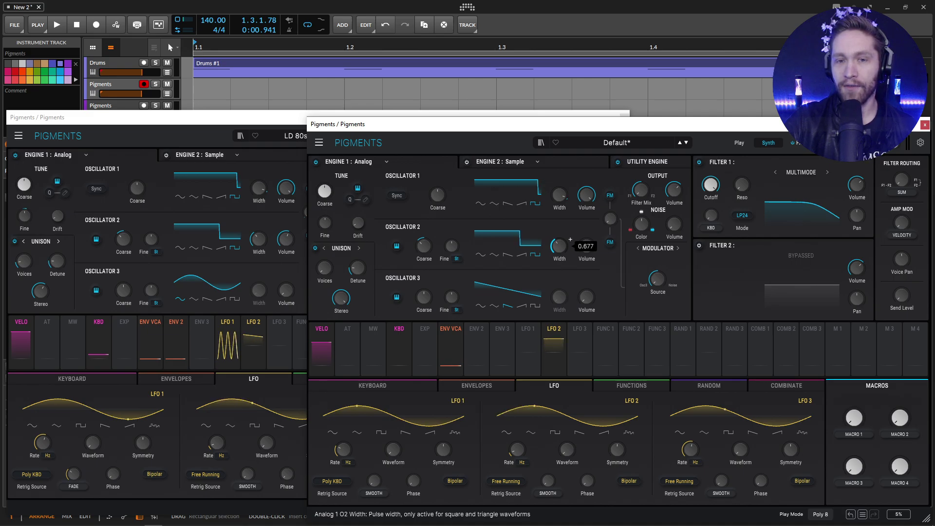
- Raise Oscillator 2's volume in the new patch to match the reference patch's -18.3 dB
click(273, 134)
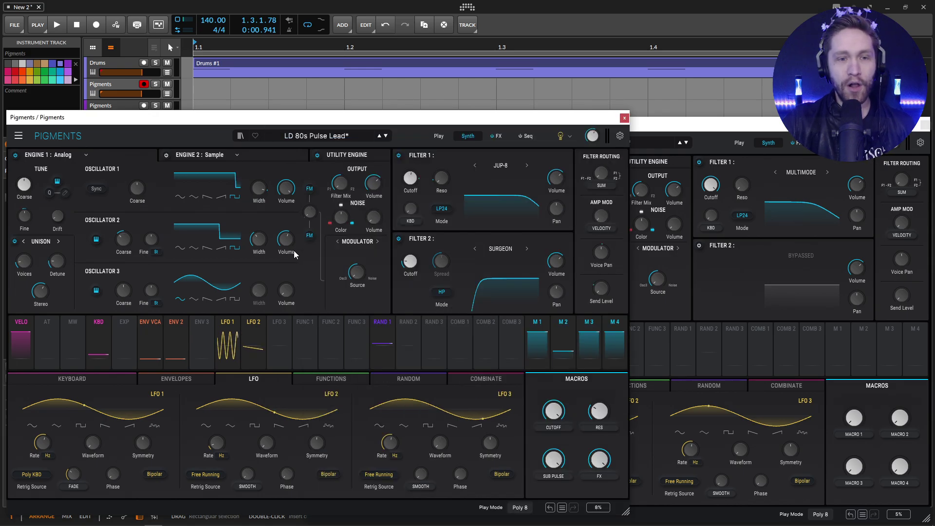
mouse_move(284, 247)
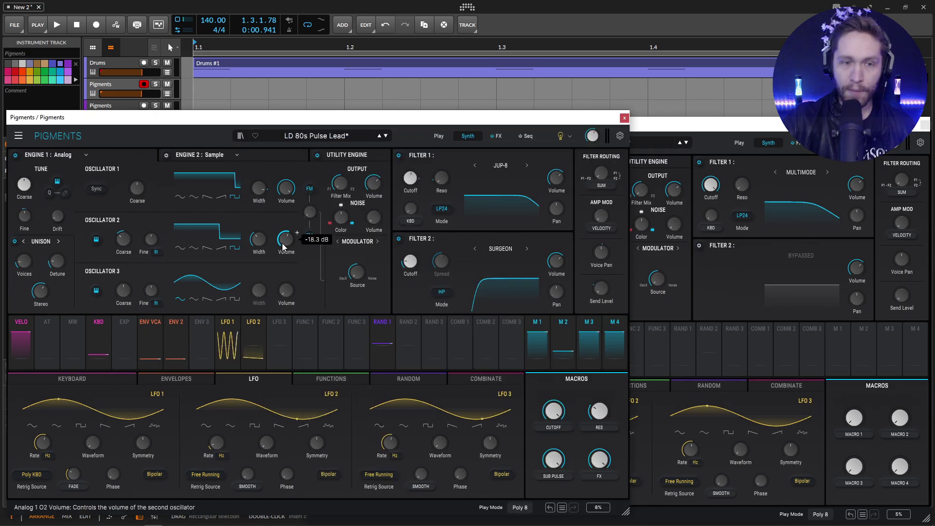
click(706, 126)
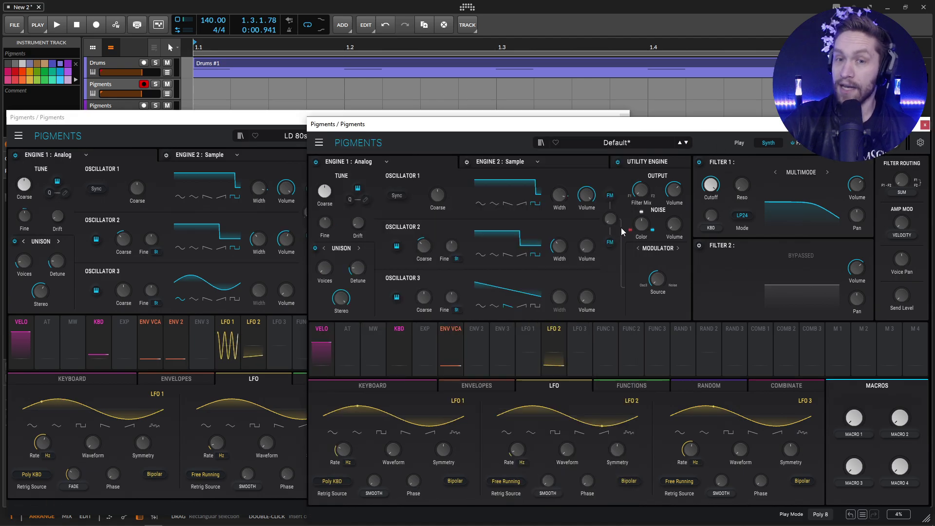
drag(582, 251, 582, 243)
scroll(598, 239, up, 3)
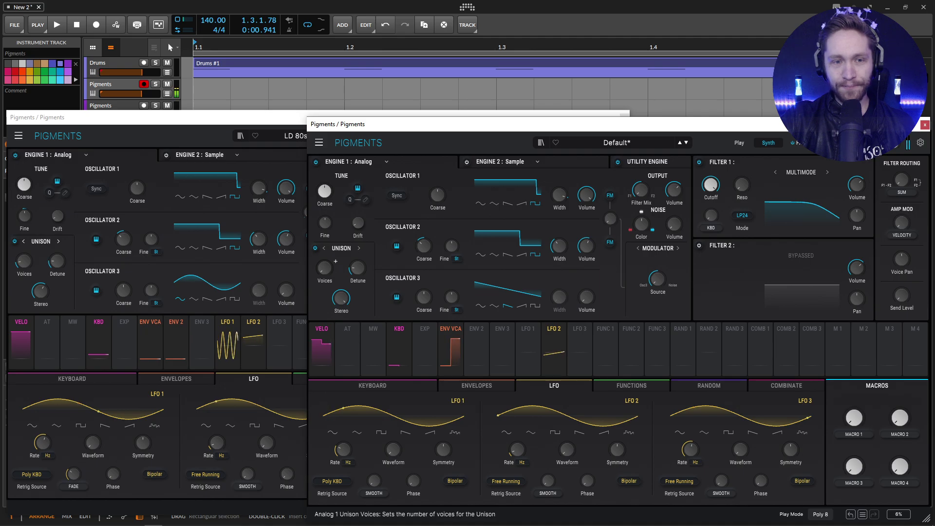
- Raise the number of unison voices and reduce the stereo spread to match the reference patch's 60.8 %
mouse_move(335, 261)
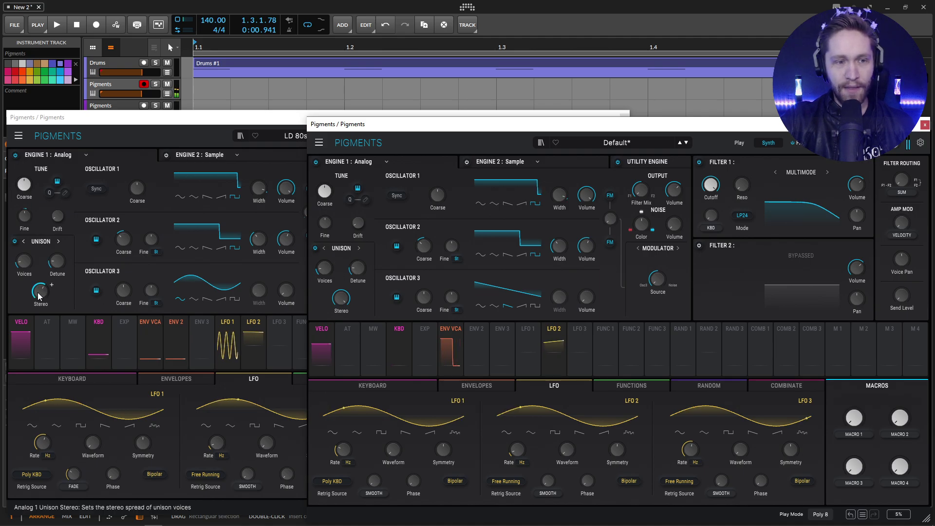
mouse_move(39, 292)
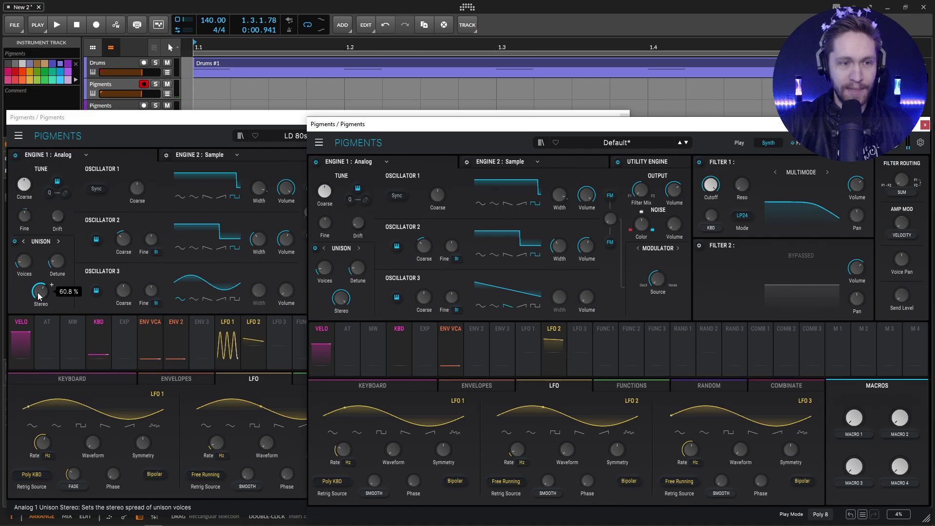
mouse_move(351, 292)
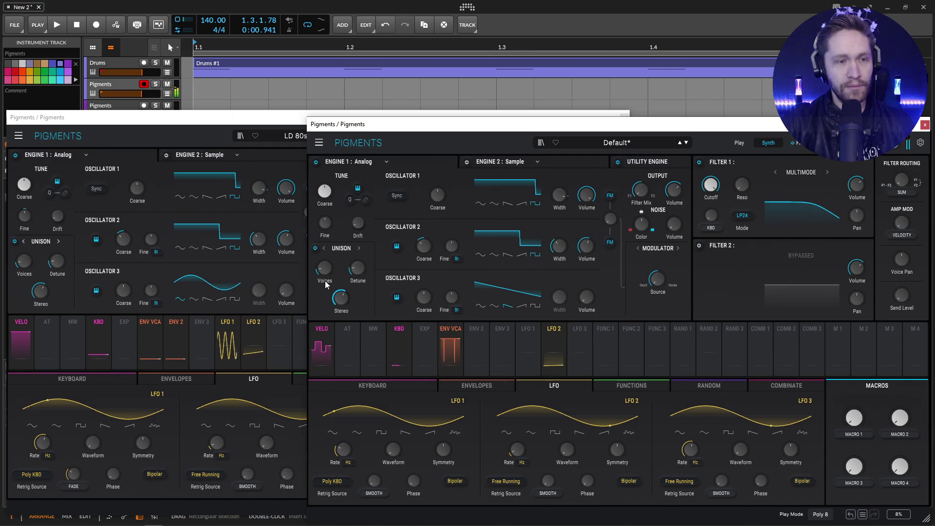
- Assign LFO 1 to modulate the new patch's Engine 1 fine tuning, following the reference patch
click(261, 135)
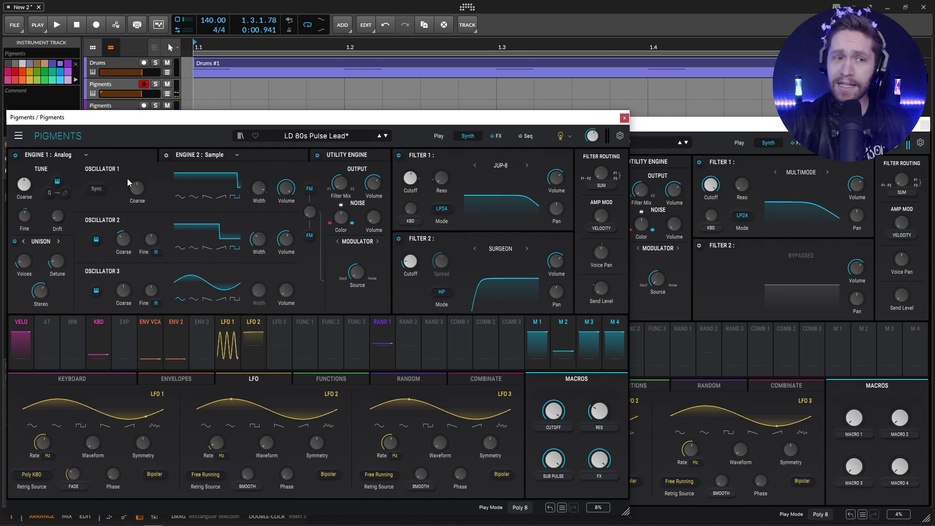
mouse_move(25, 242)
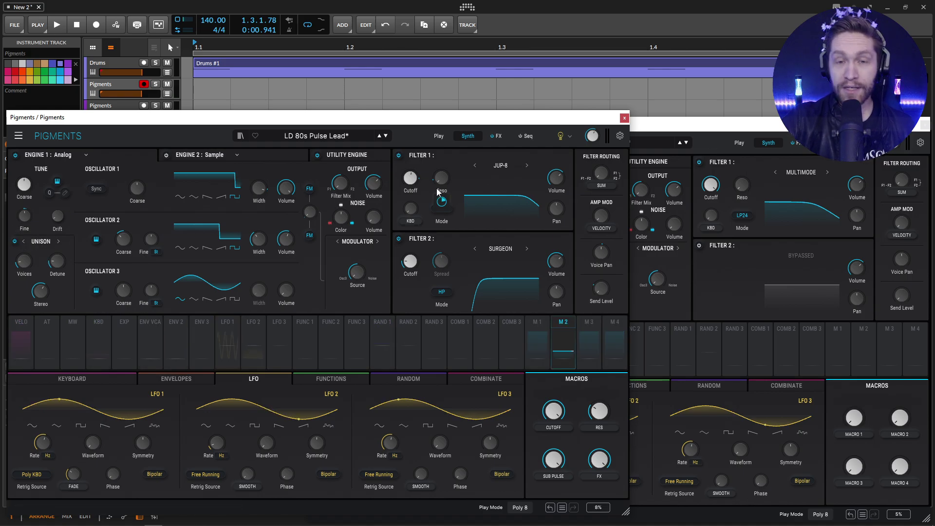
click(695, 127)
drag(526, 363, 325, 249)
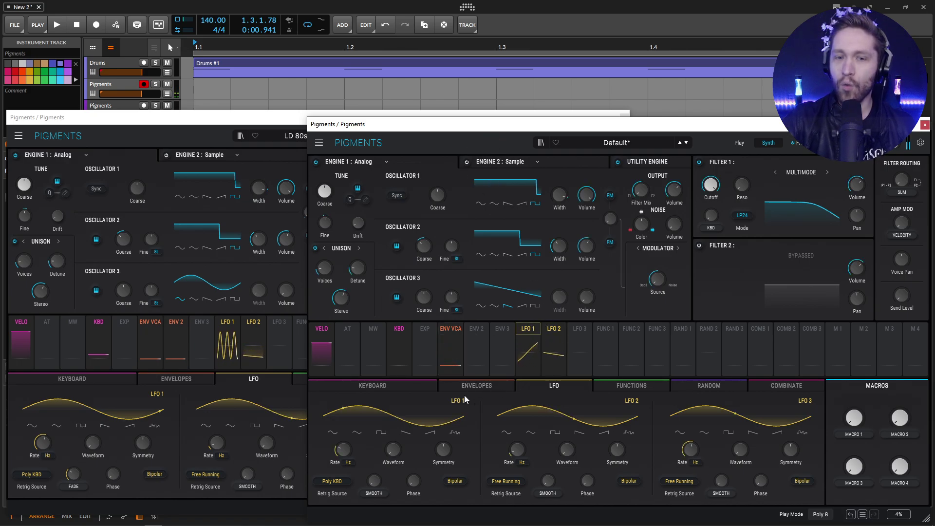
- Check the reference patch's LFO 1 rate and raise the new patch's LFO 1 rate to about 7.39 Hz
click(237, 378)
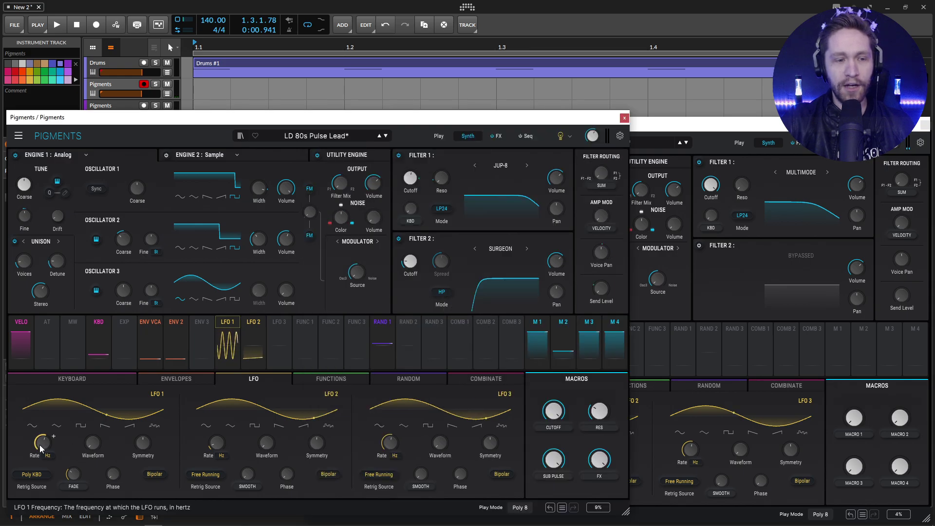
mouse_move(41, 448)
click(679, 153)
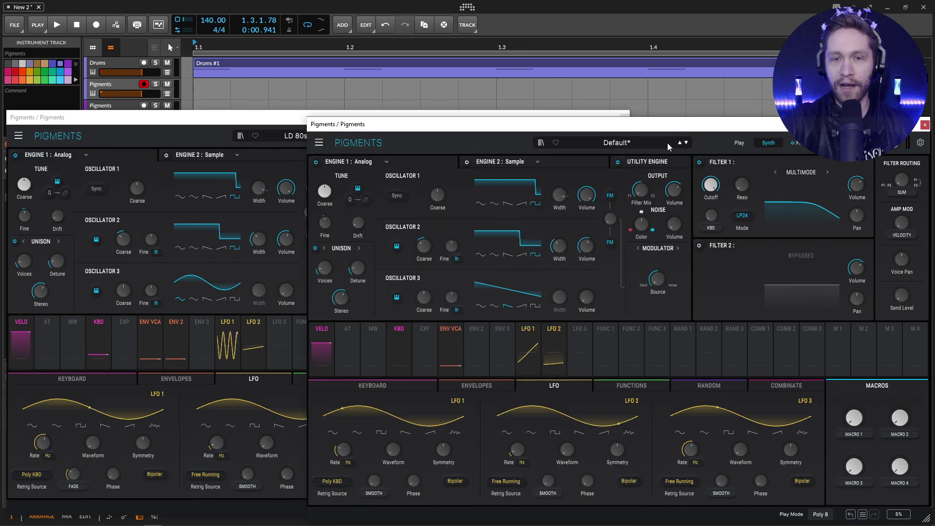
mouse_move(343, 448)
scroll(354, 443, up, 10)
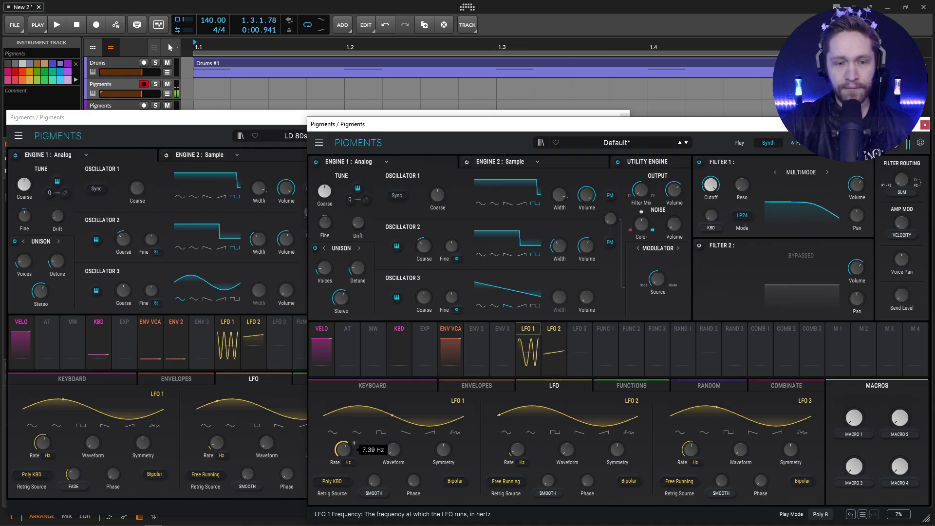
scroll(354, 443, down, 3)
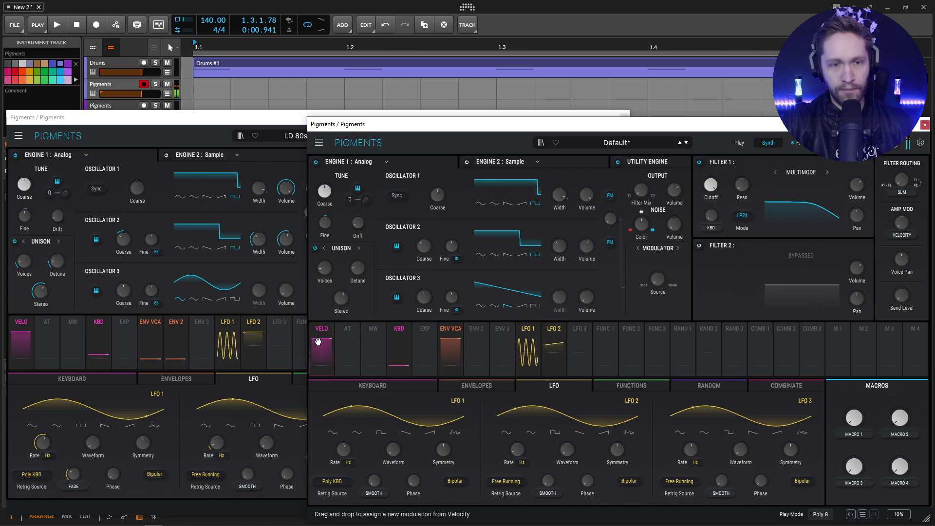
- Show the envelopes in both patches and compare their VCA envelope settings, including the release time
mouse_move(331, 328)
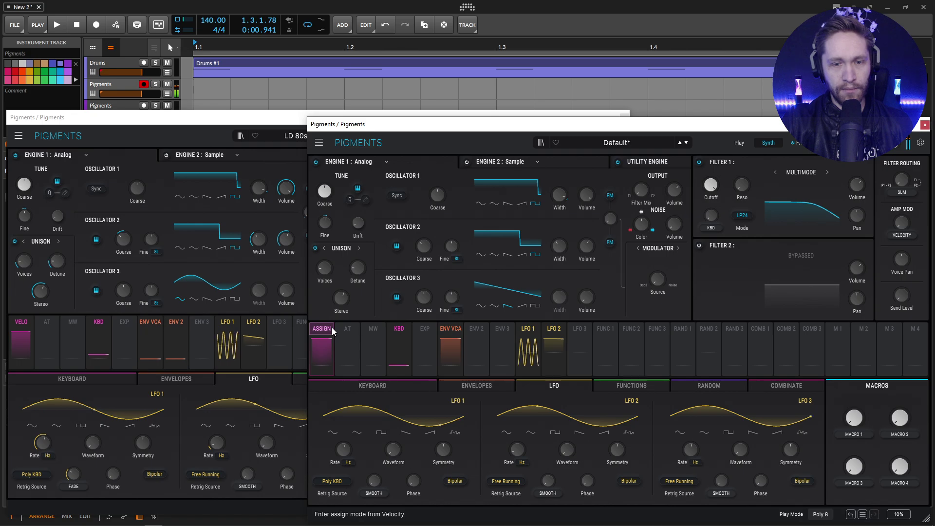
mouse_move(375, 336)
click(476, 385)
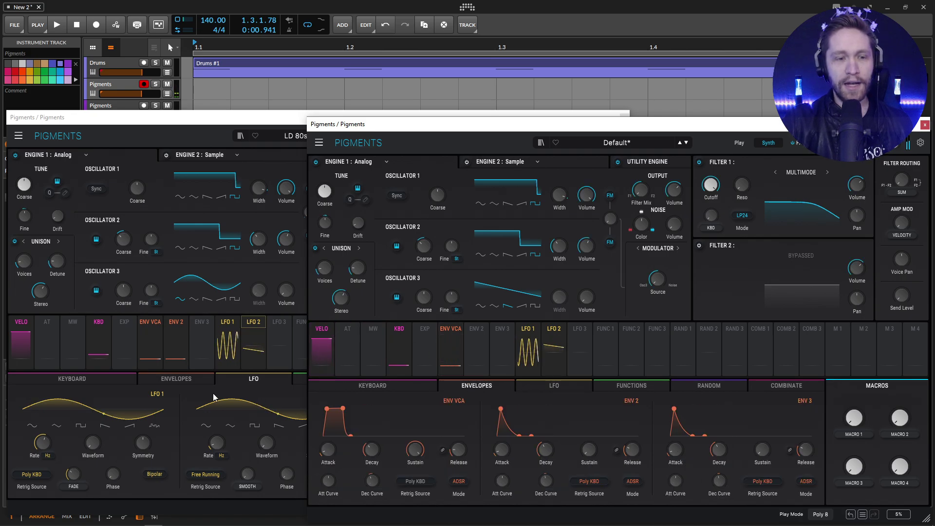
click(189, 378)
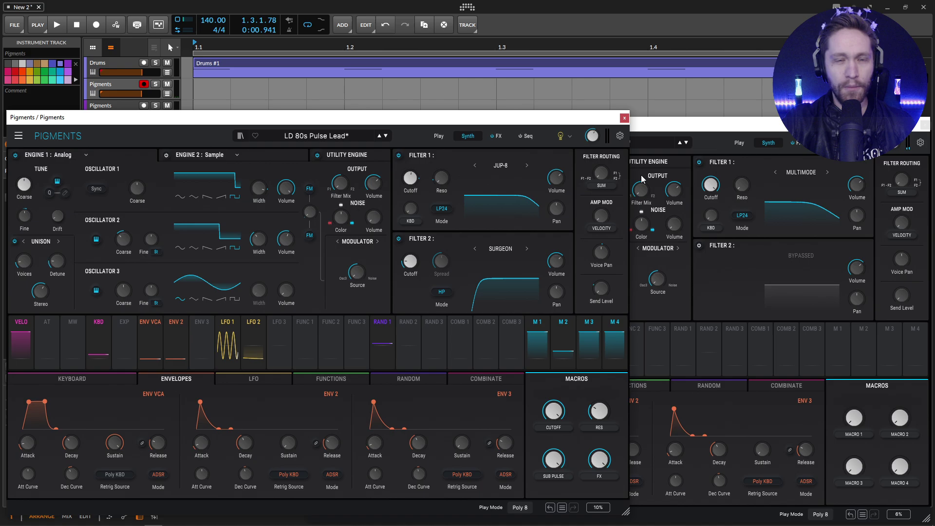
click(659, 170)
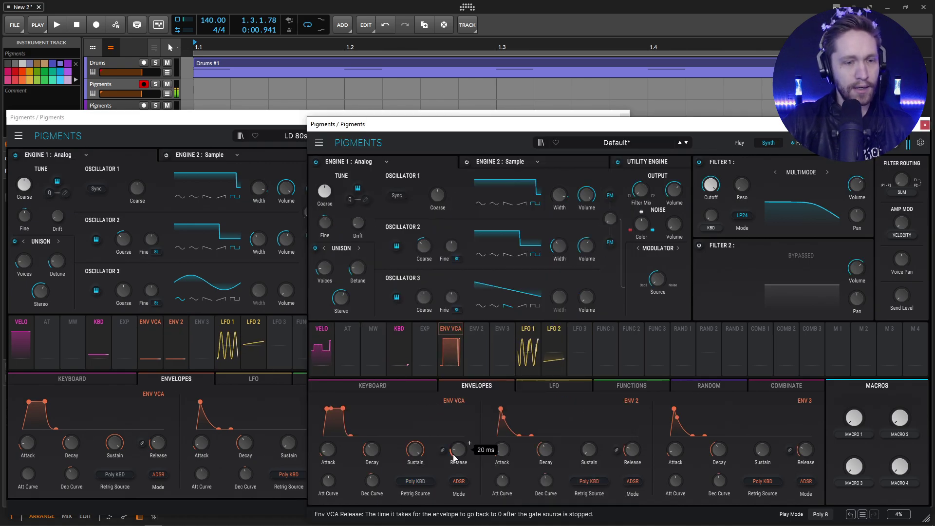
- Check the reference patch's Filter 1 and its cutoff modulation, and change the new patch's Filter 1 type to JUP-8
click(269, 120)
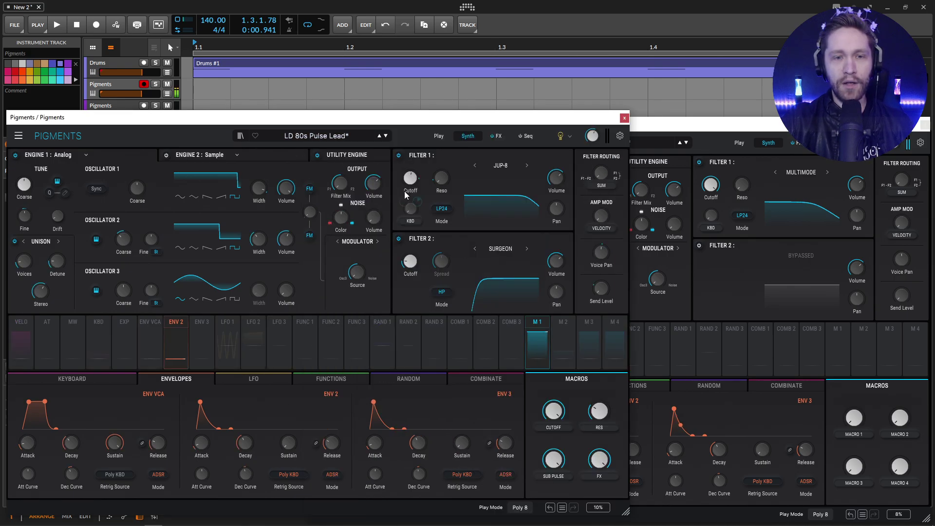
mouse_move(408, 201)
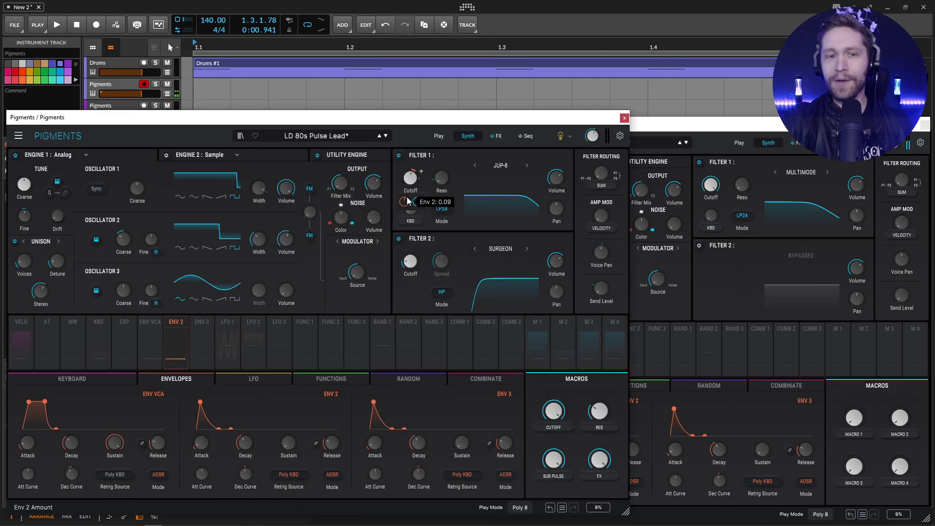
click(580, 152)
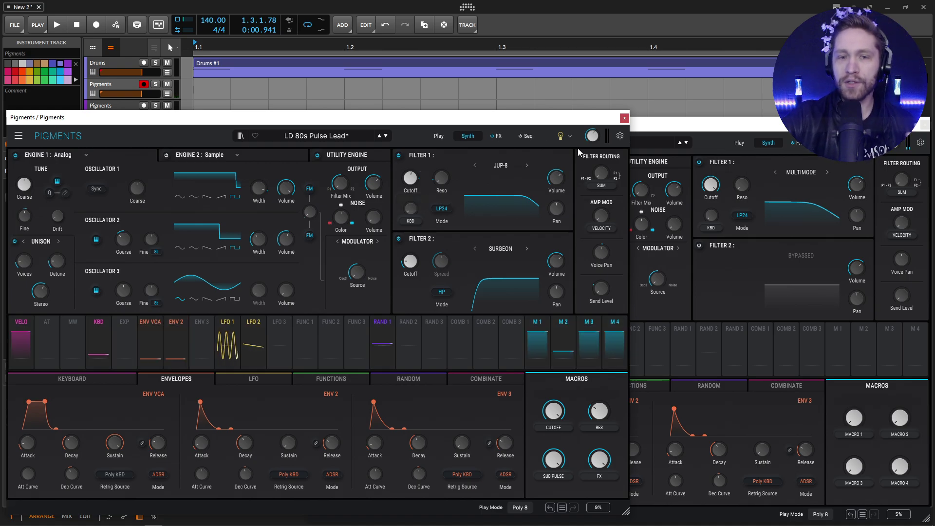
click(828, 171)
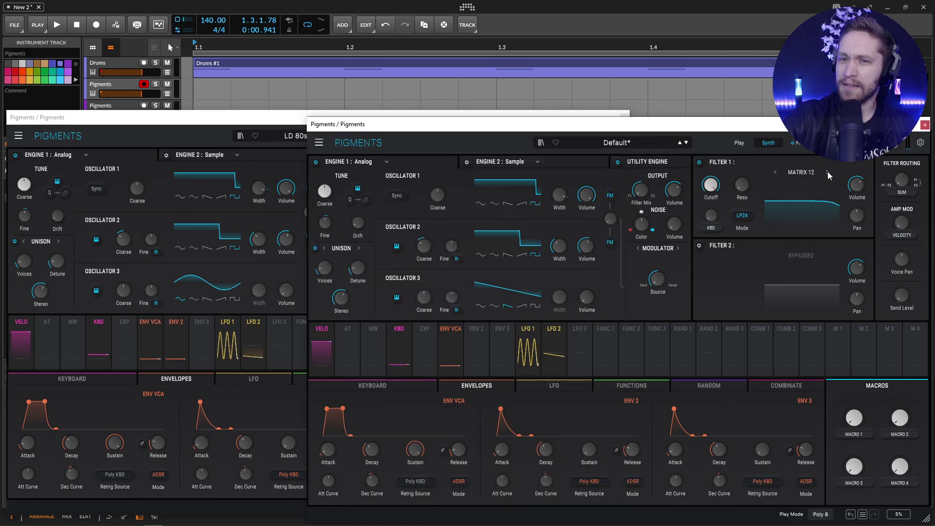
click(826, 171)
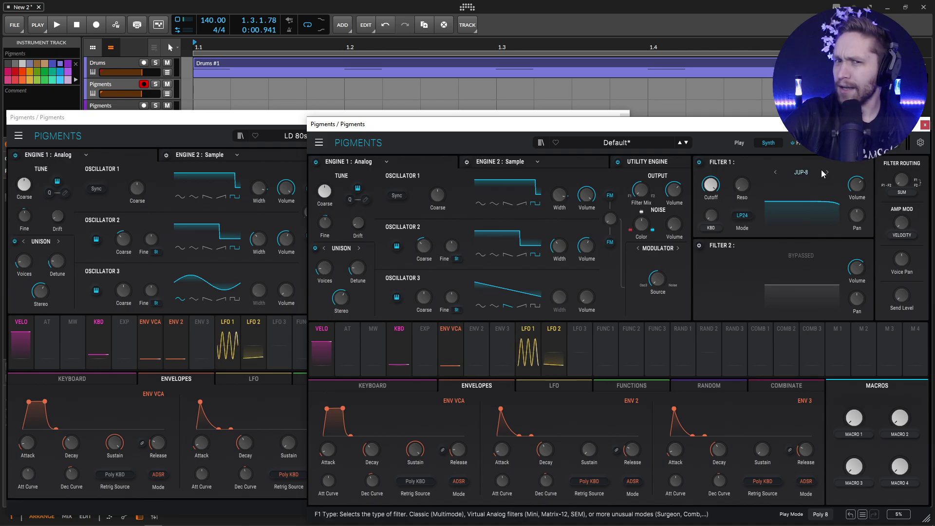
- Lower the new patch's Filter 1 cutoff to 745 Hz to match the reference patch
click(286, 120)
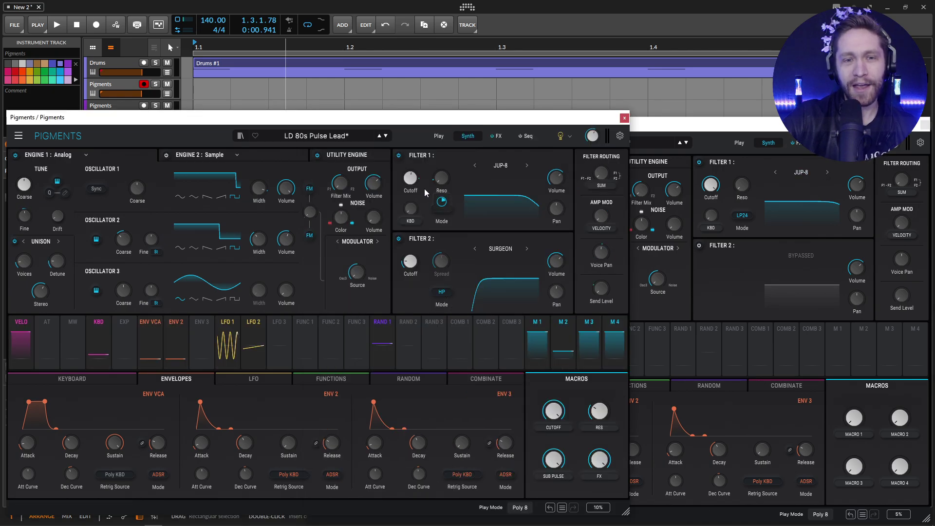
mouse_move(411, 184)
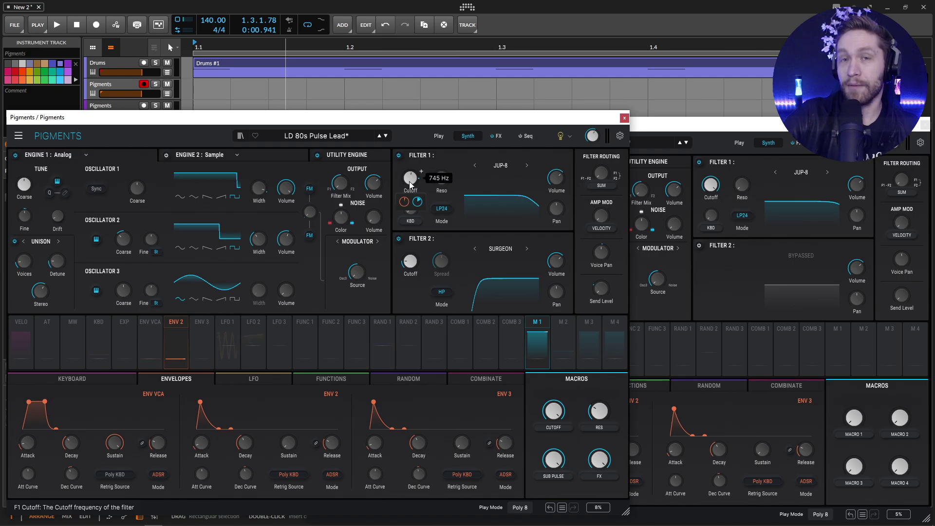
click(700, 134)
mouse_move(710, 188)
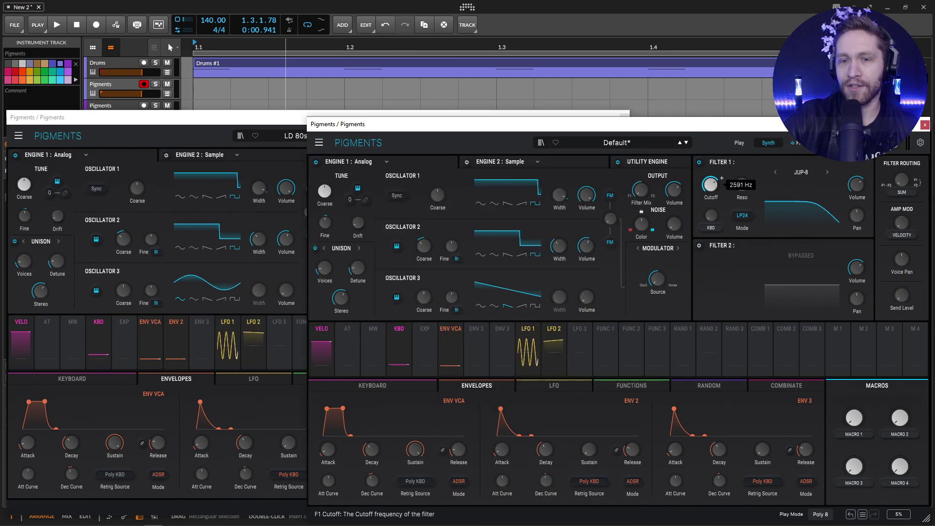
drag(710, 188, 710, 204)
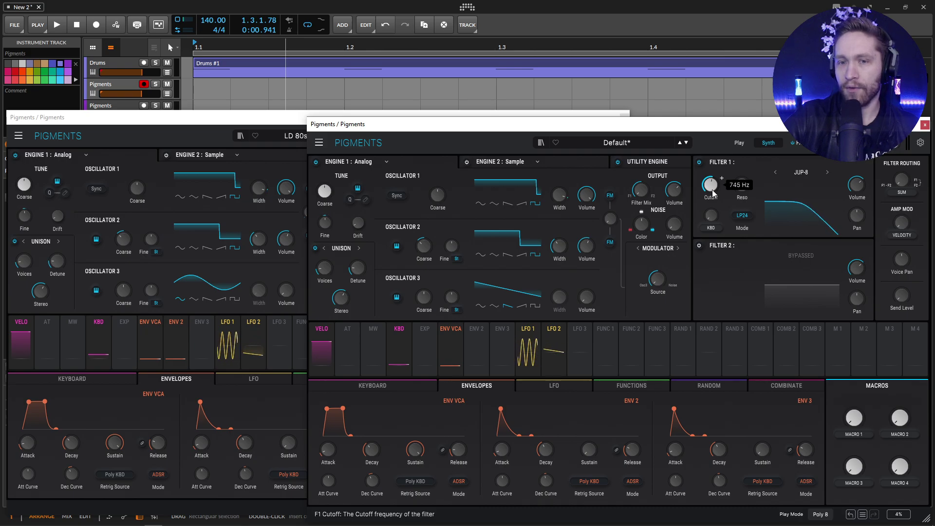
- Assign Env 2 to modulate the new patch's Filter 1 cutoff, following the reference patch's amount of 0.09
click(369, 114)
mouse_move(403, 204)
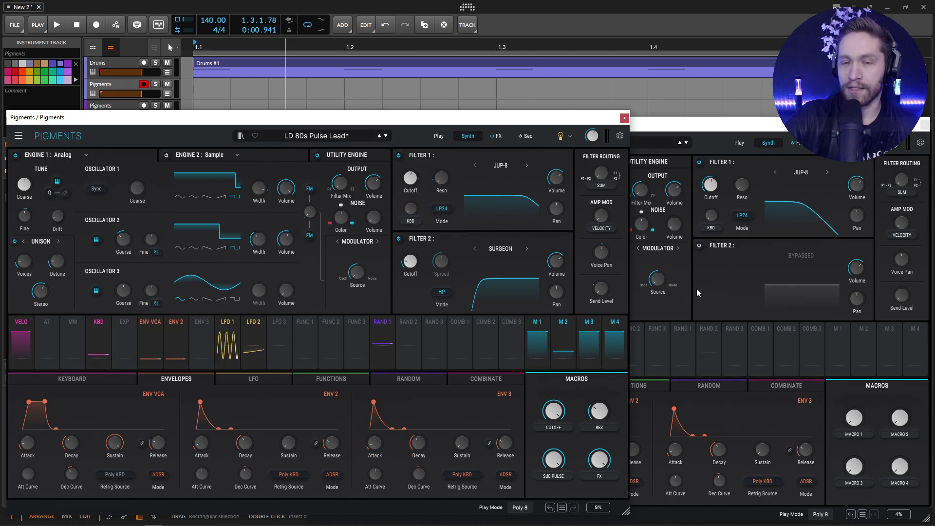
click(740, 126)
drag(478, 330, 712, 185)
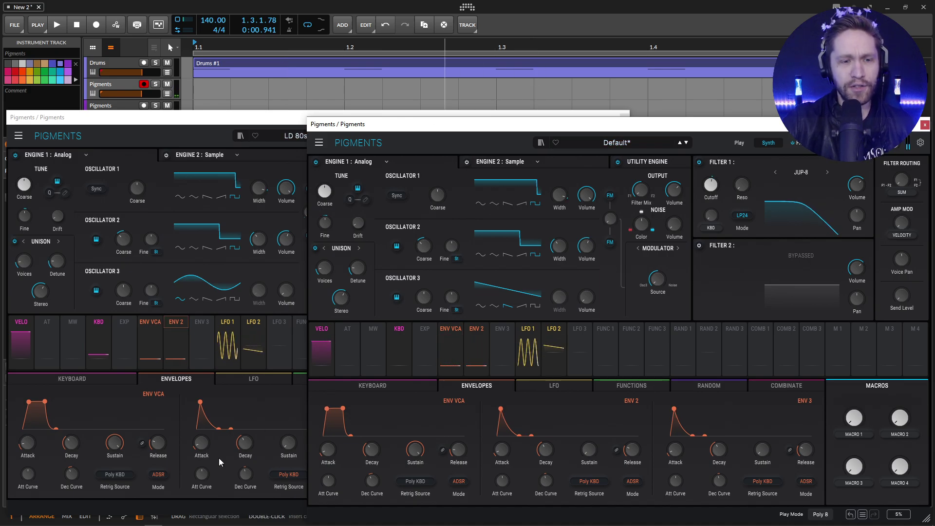
- Assign Macro 1 to the new patch's Filter 1 cutoff with an amount of 0.31, following the reference patch
click(275, 126)
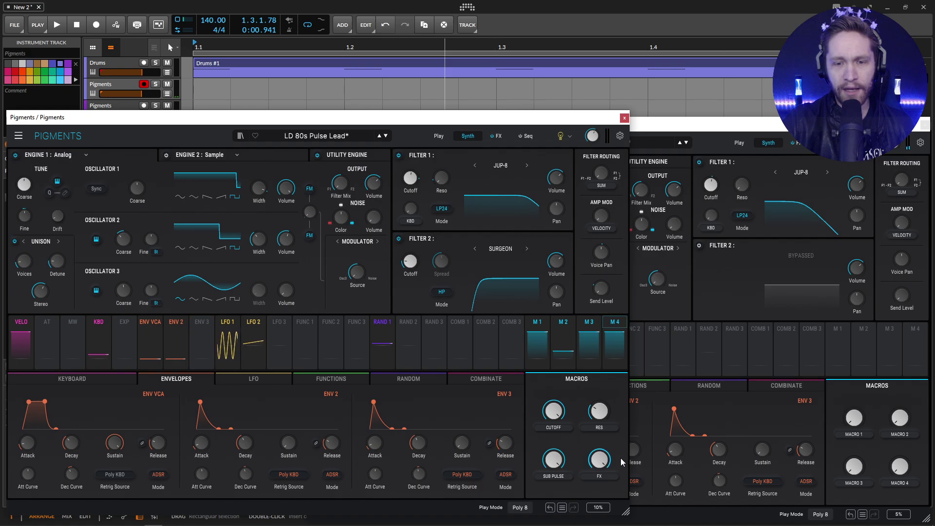
click(661, 456)
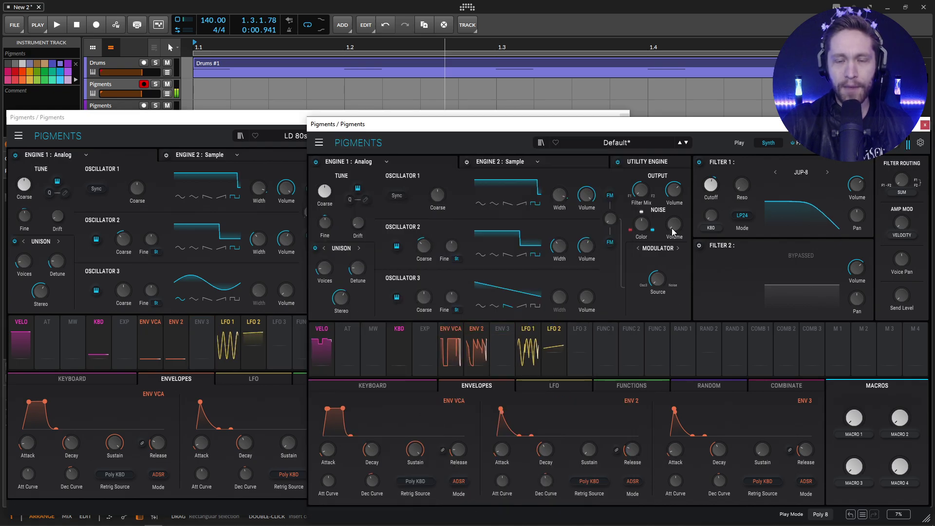
click(253, 125)
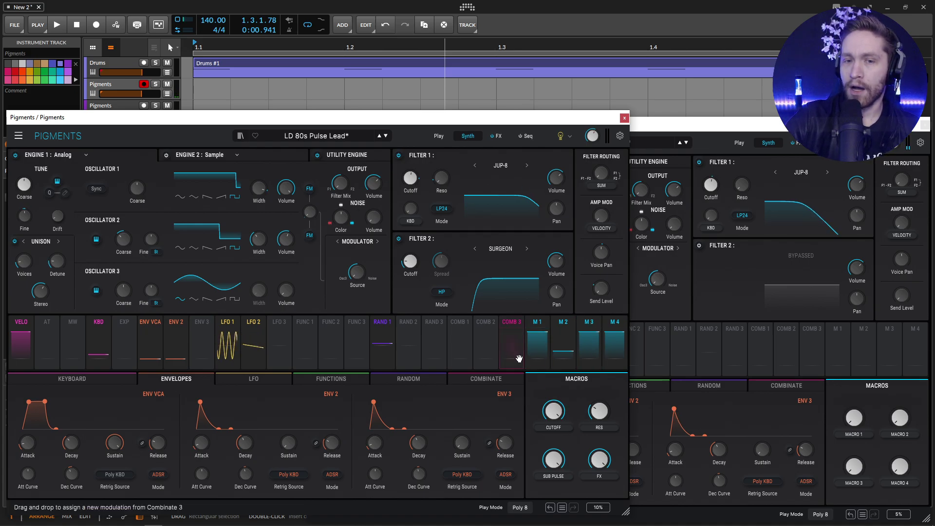
drag(837, 341, 710, 185)
click(294, 125)
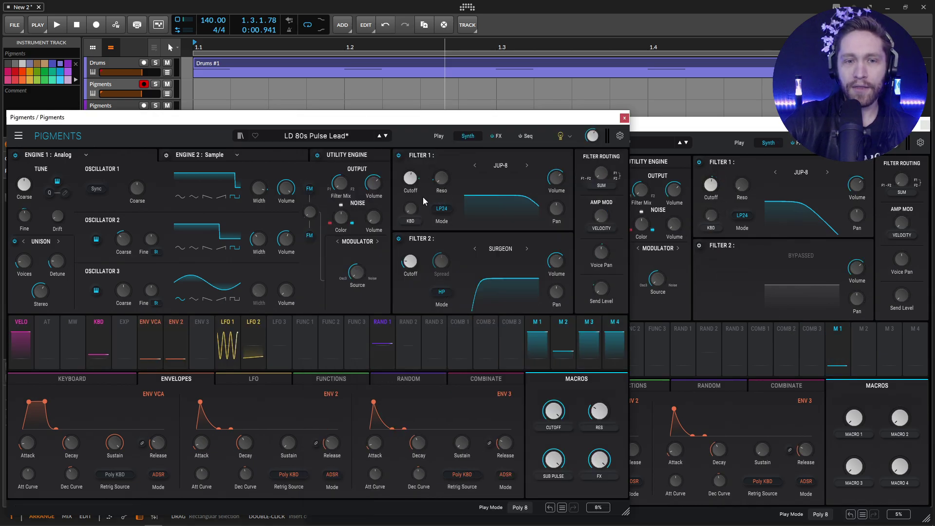
mouse_move(422, 216)
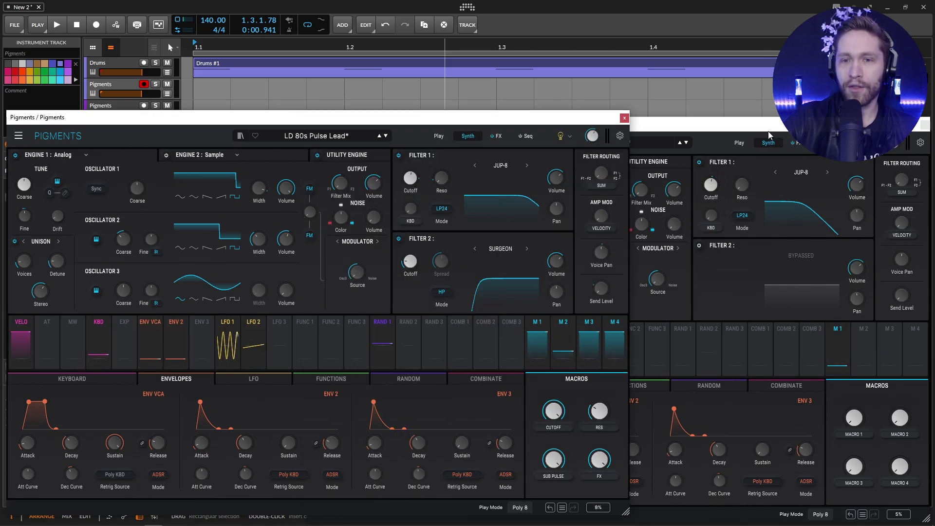
click(725, 189)
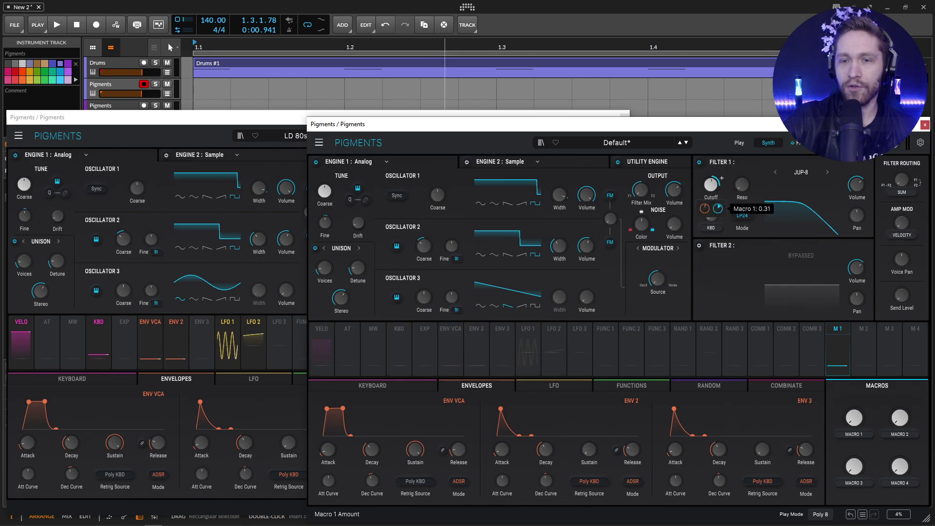
- Rename Macro 1 to "cutoff" and turn it up to 1.00
double_click(858, 434)
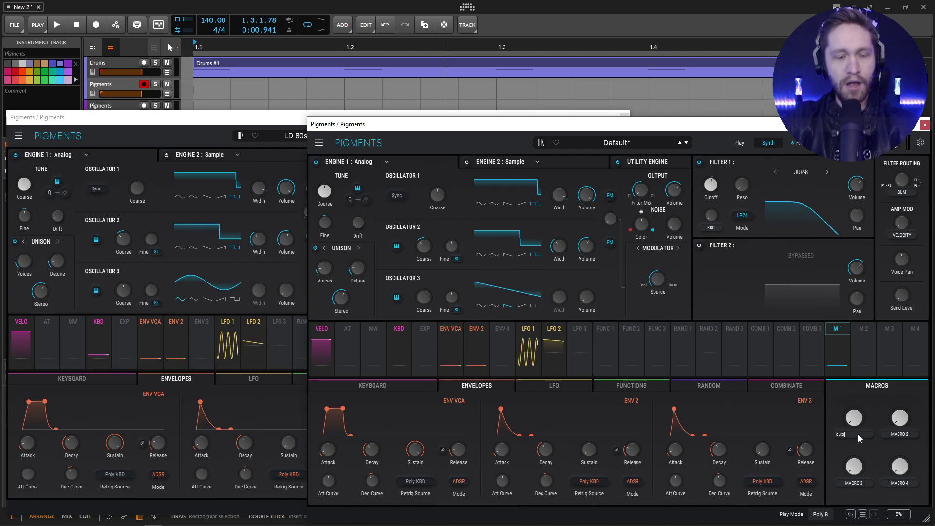
text(cutoff)
key(Return)
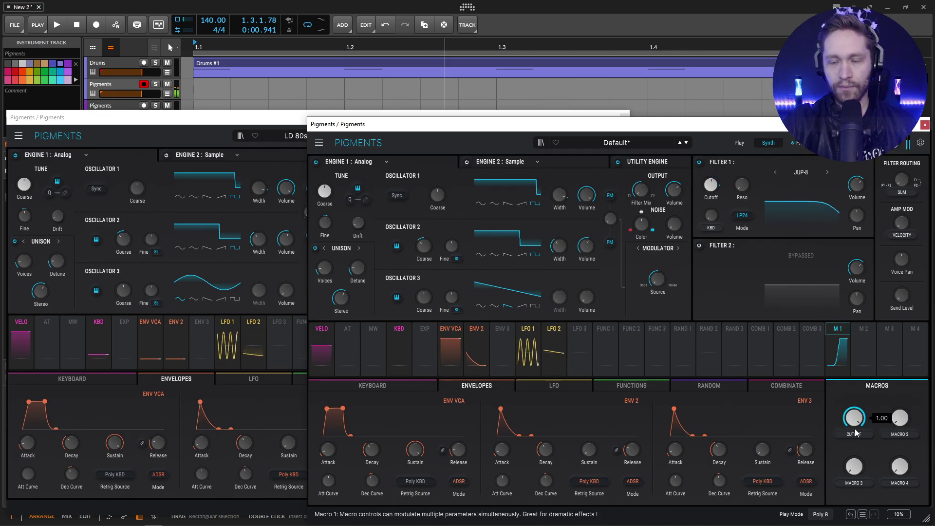
- Assign Macro 2 to the new patch's Filter 1 resonance and raise Macro 2 partway, following the reference patch
click(251, 119)
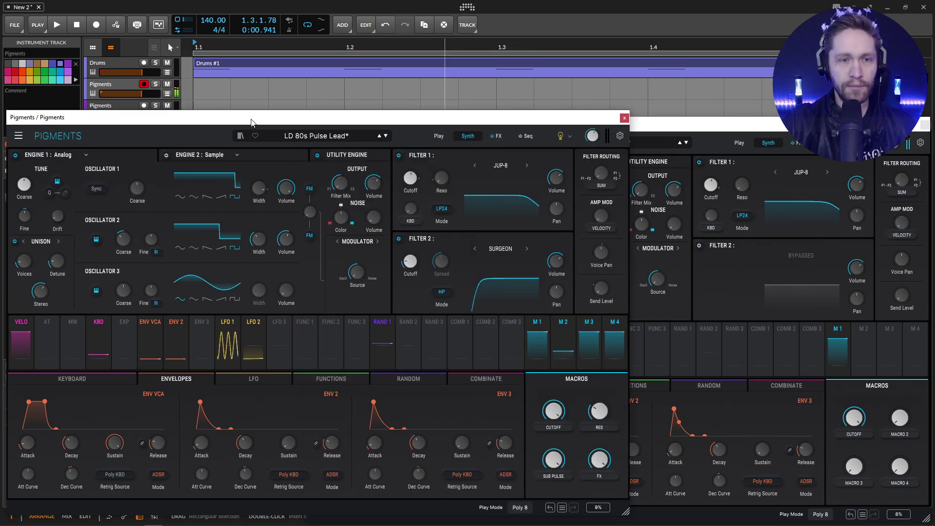
drag(563, 341, 442, 191)
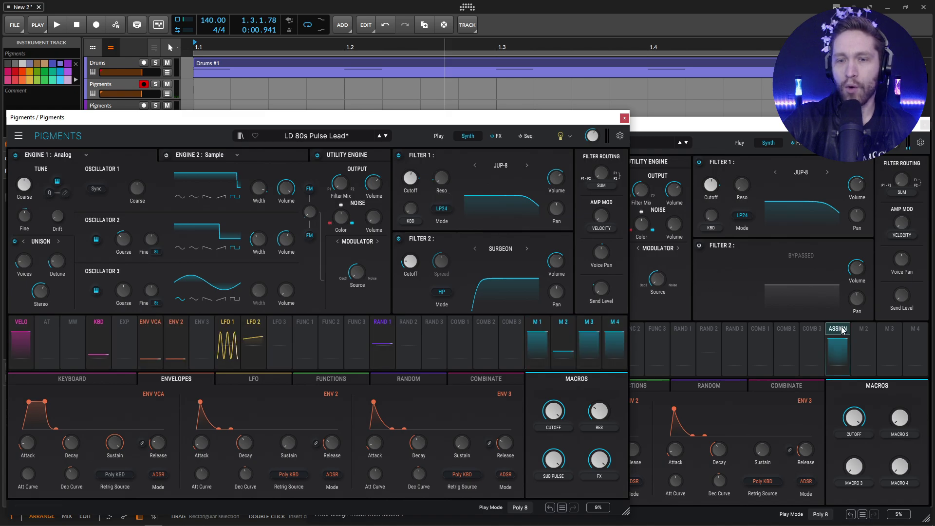
drag(863, 352, 744, 189)
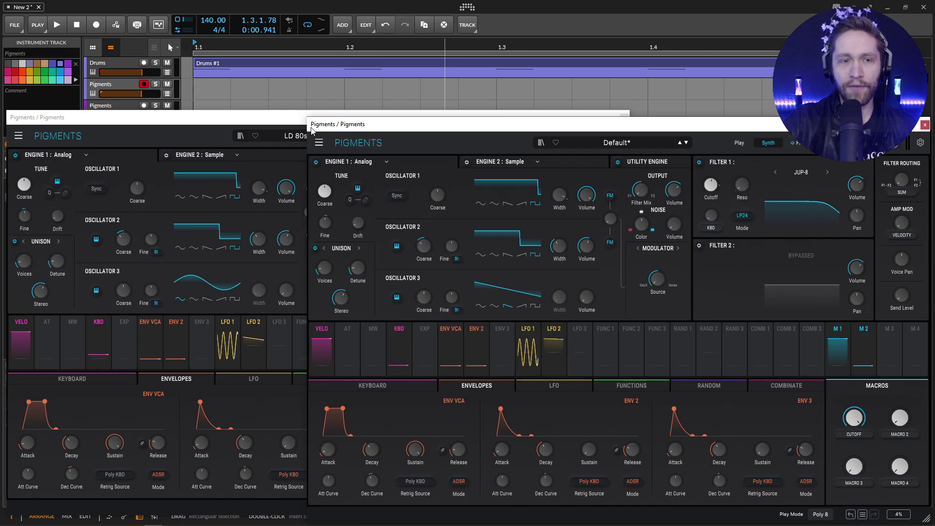
click(263, 127)
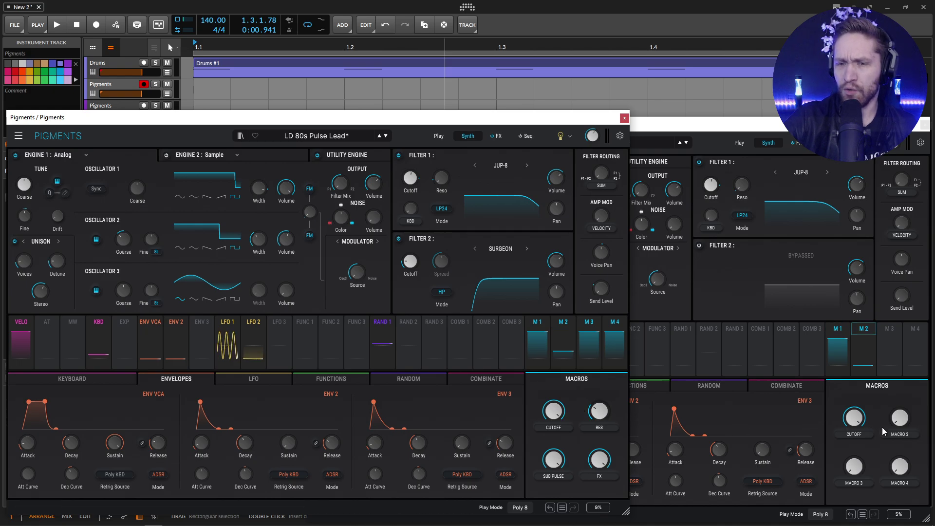
drag(900, 419, 900, 399)
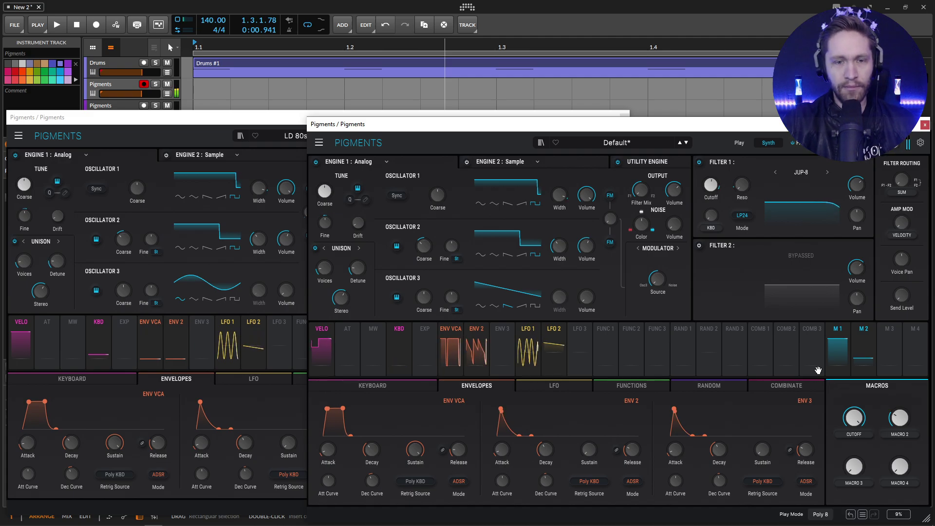
- Turn on the new patch's Filter 2 and set it to the Surgeon type in HP mode, following the reference patch
click(289, 122)
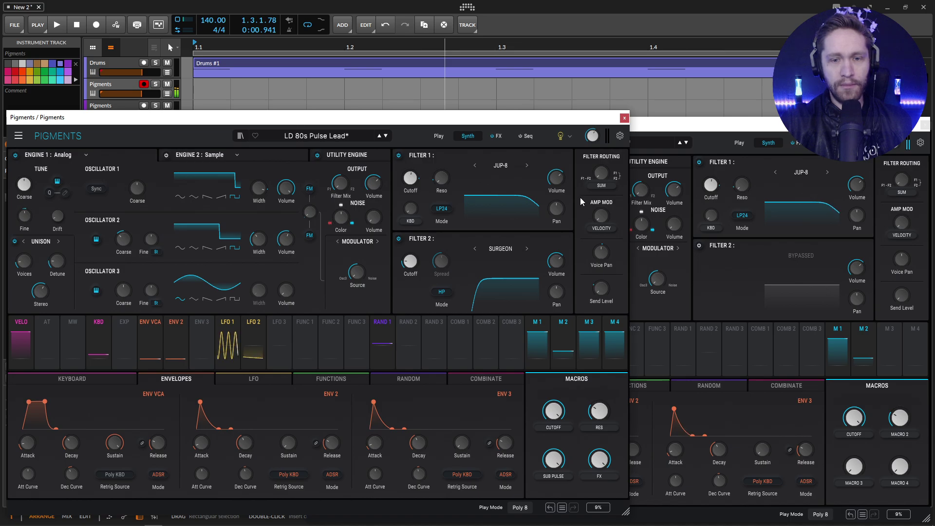
mouse_move(644, 227)
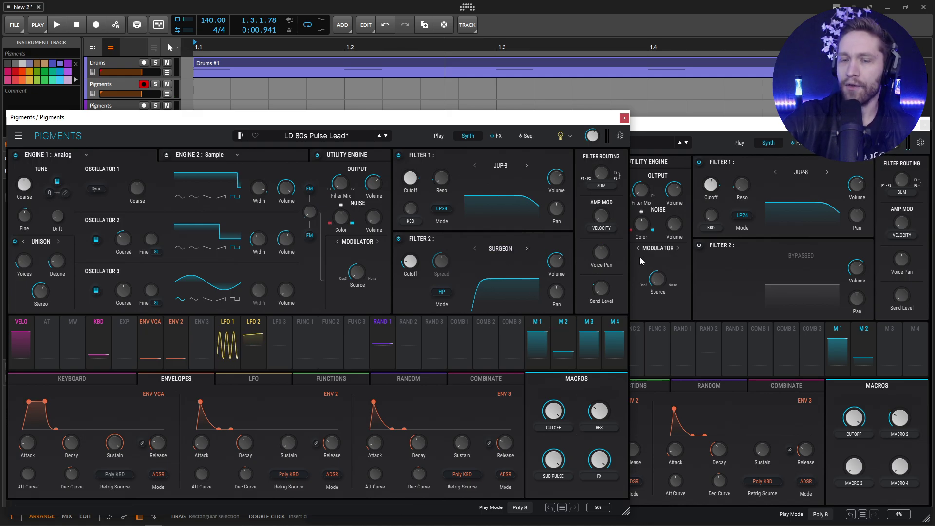
click(757, 128)
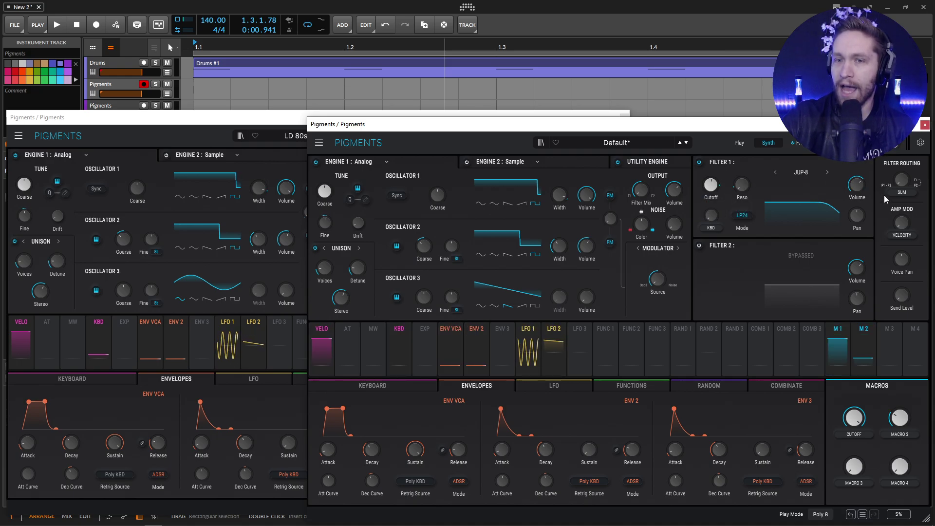
click(699, 246)
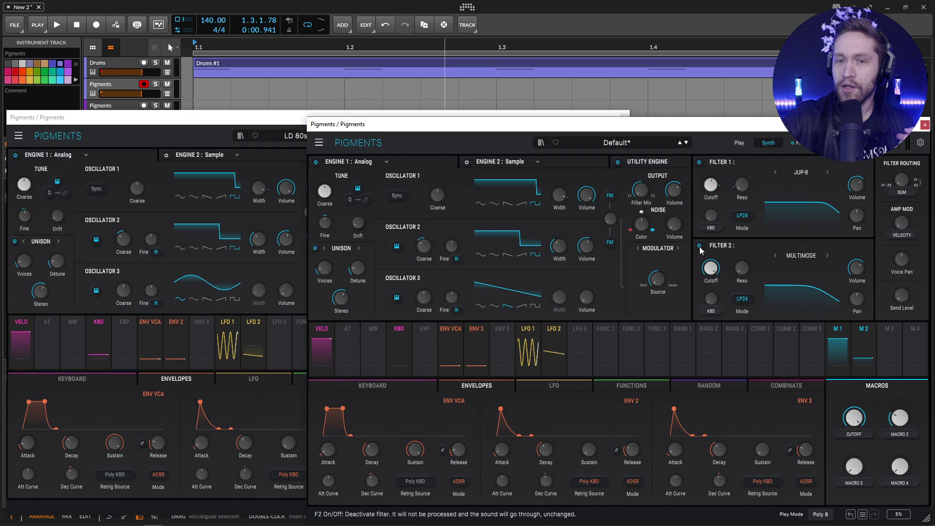
click(803, 256)
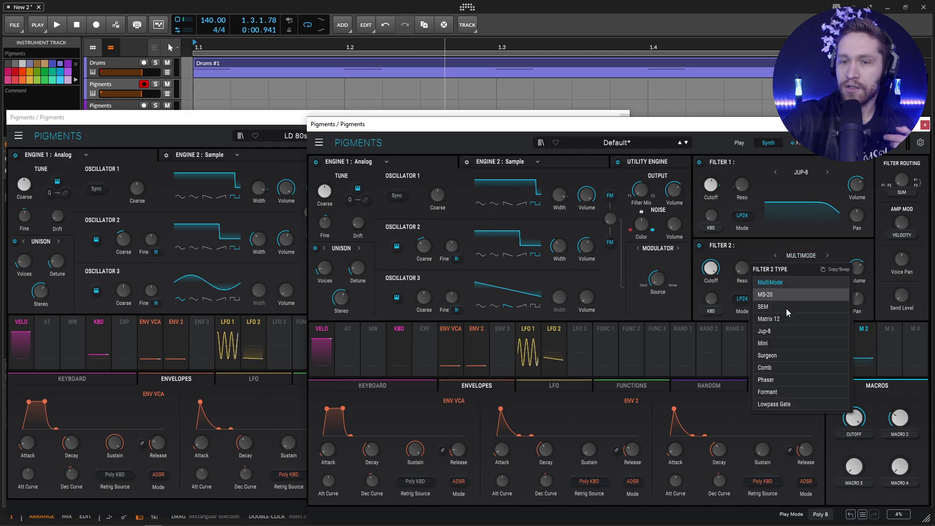
click(785, 356)
click(743, 299)
click(748, 337)
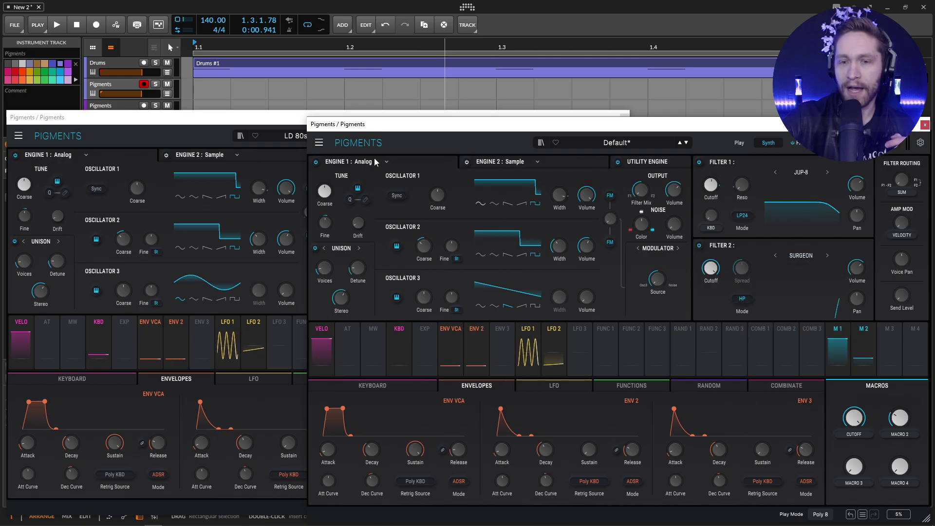
- Lower the new patch's Filter 2 cutoff to match the reference patch's Filter 2 curve
click(271, 124)
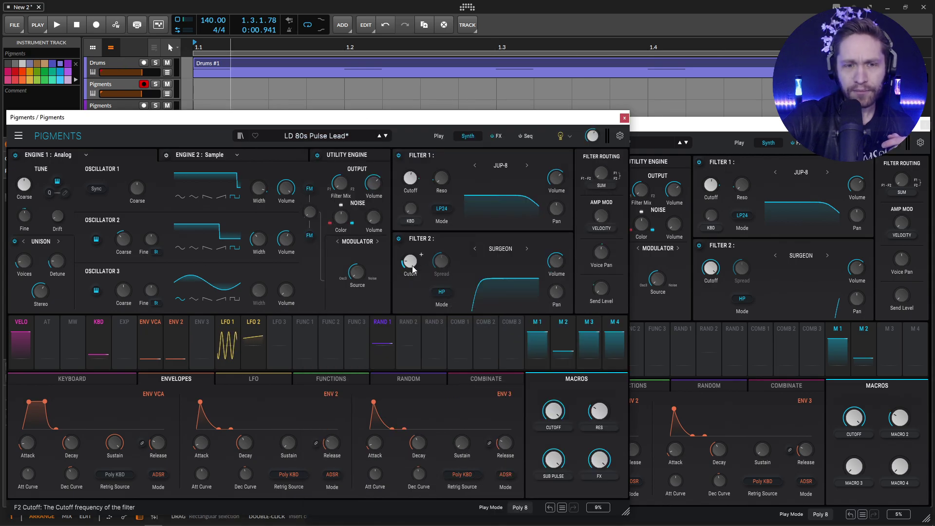
click(780, 129)
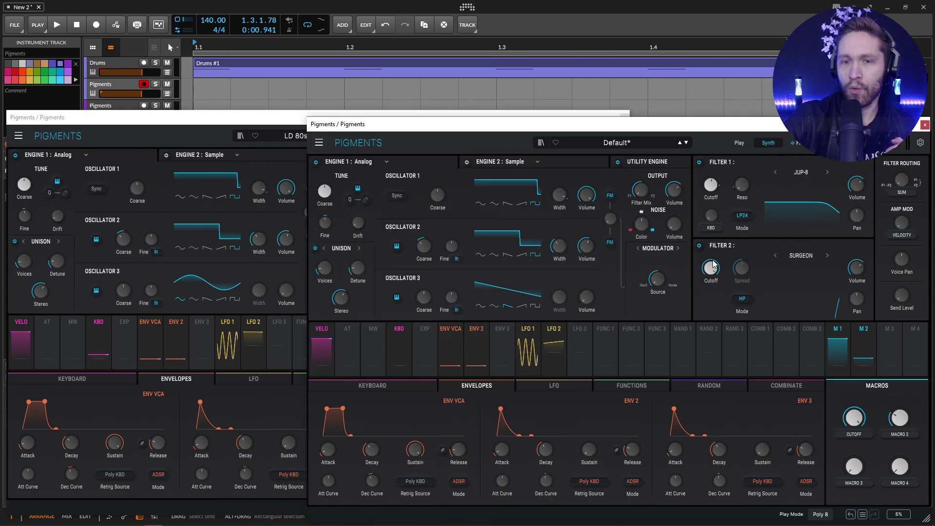
drag(710, 273, 710, 326)
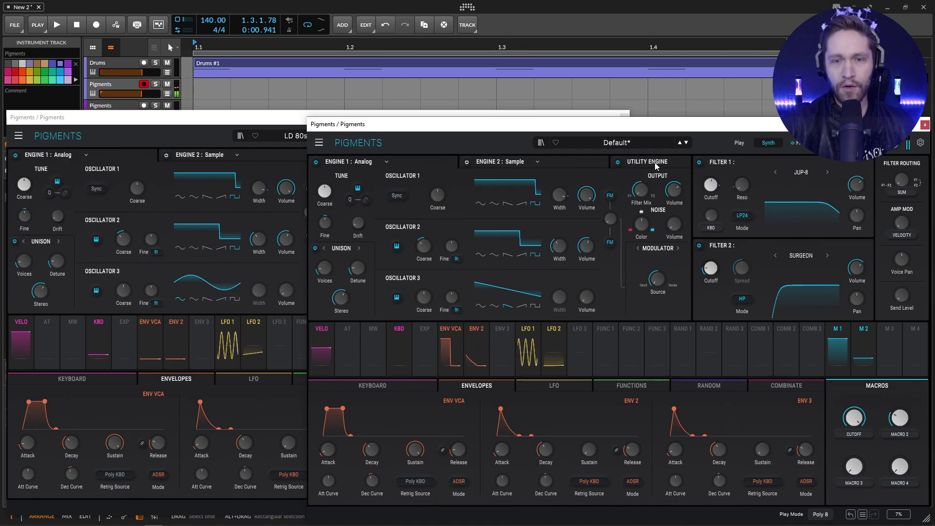
- Turn on the new patch's Utility Engine oscillator with a square wave and widen its pulse to match the reference width of 0.755
click(233, 120)
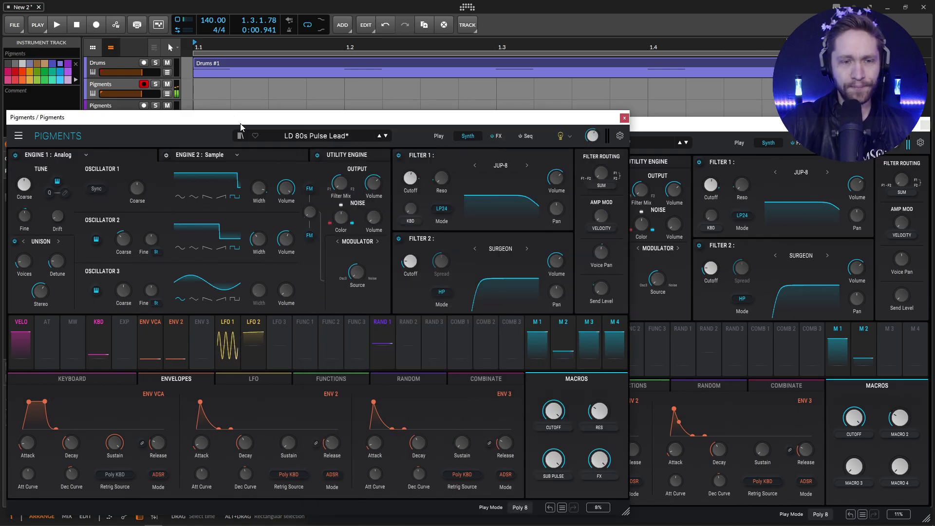
click(363, 157)
click(686, 139)
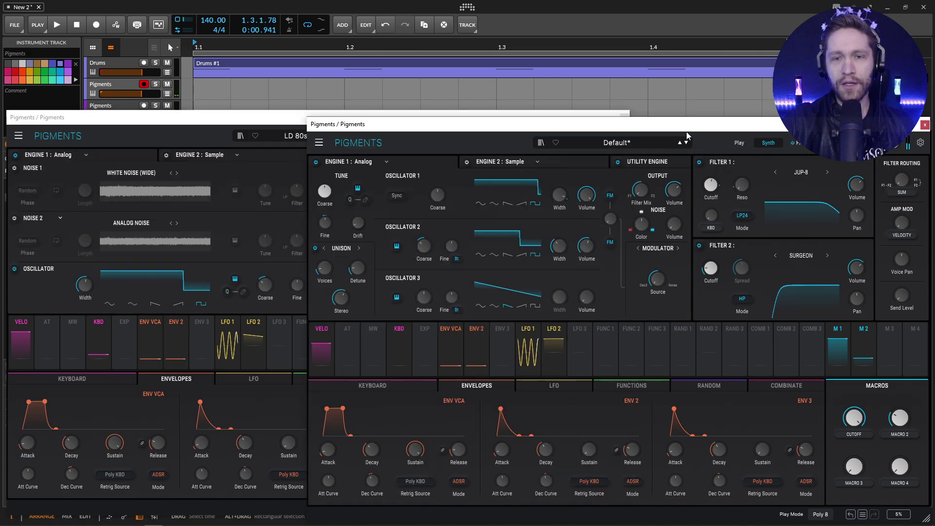
click(666, 163)
click(263, 135)
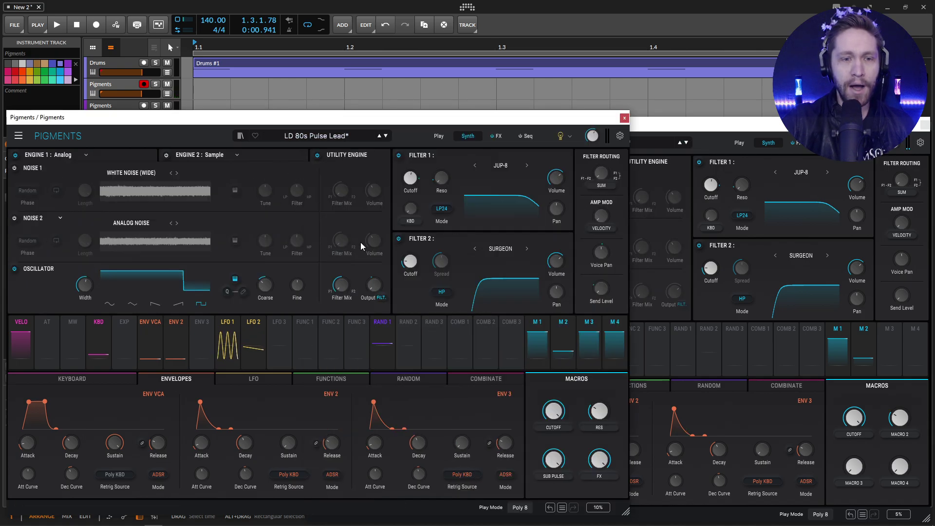
drag(384, 319, 380, 302)
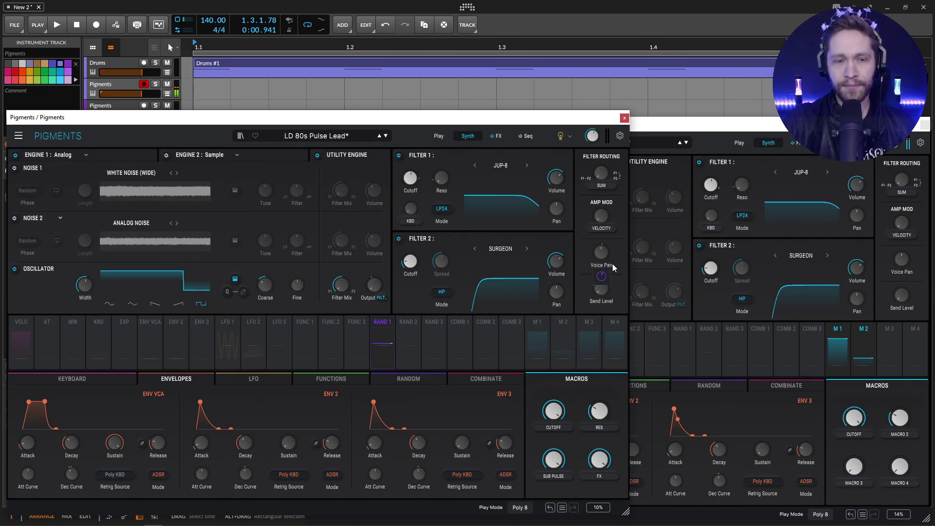
click(676, 154)
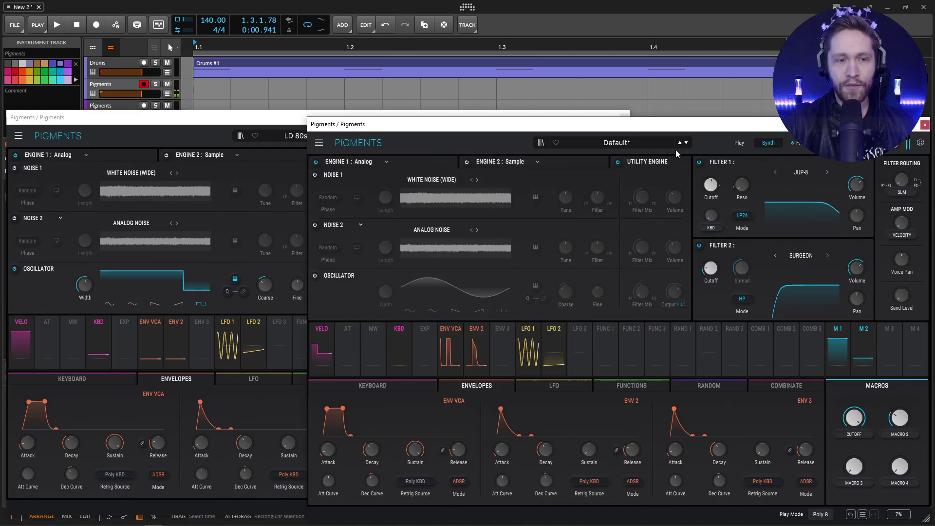
click(315, 276)
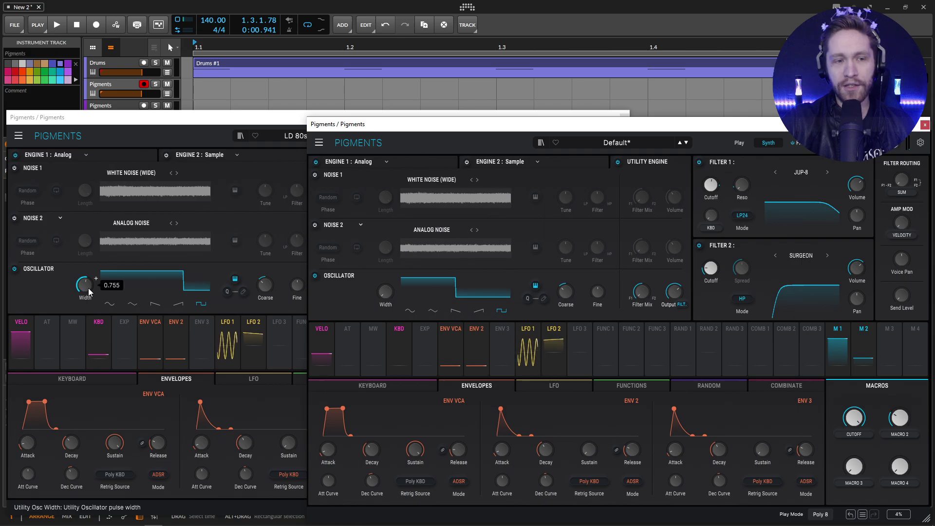
drag(385, 291, 397, 285)
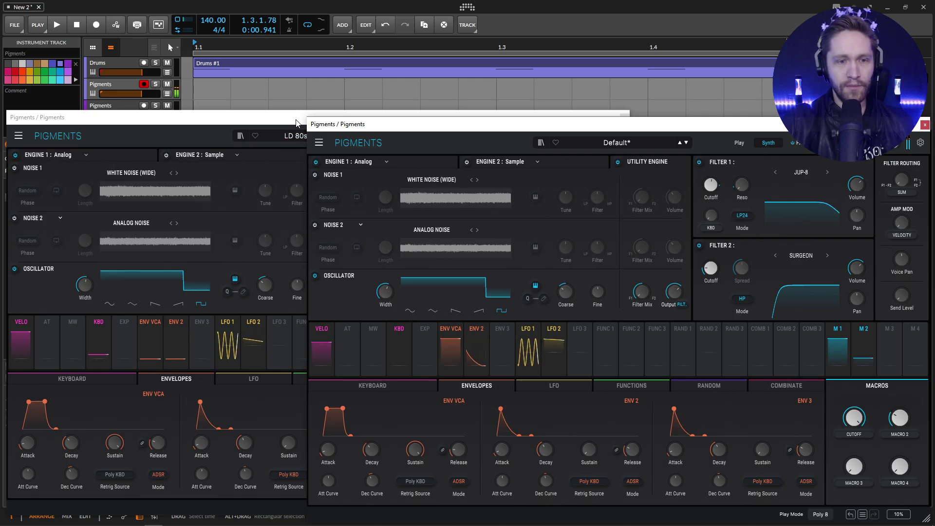
- Turn the new patch's utility oscillator output fully down and assign Macro 3 to modulate it, following the reference patch
click(289, 138)
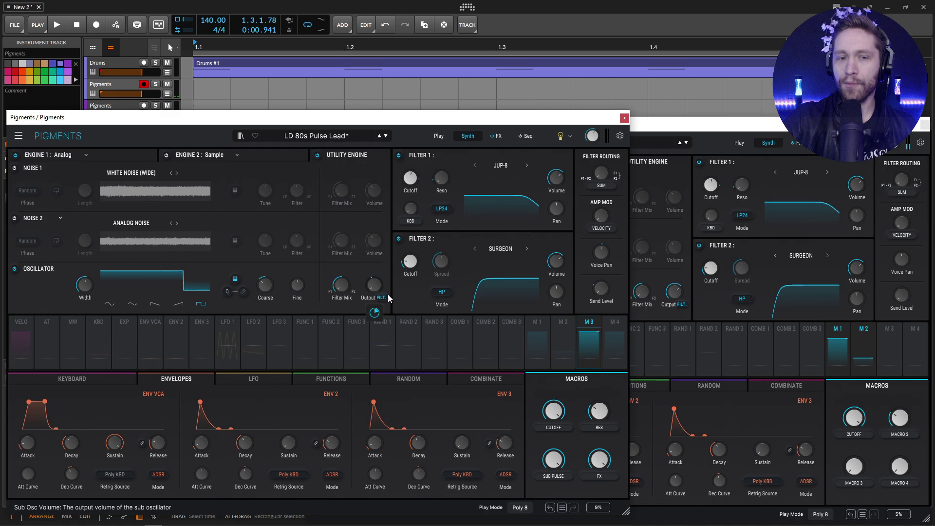
drag(675, 292, 674, 341)
click(280, 122)
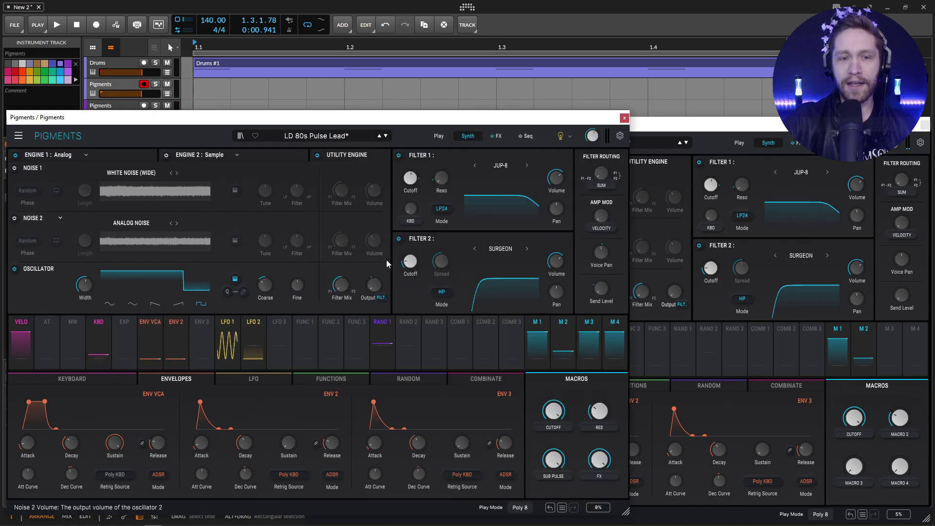
mouse_move(377, 315)
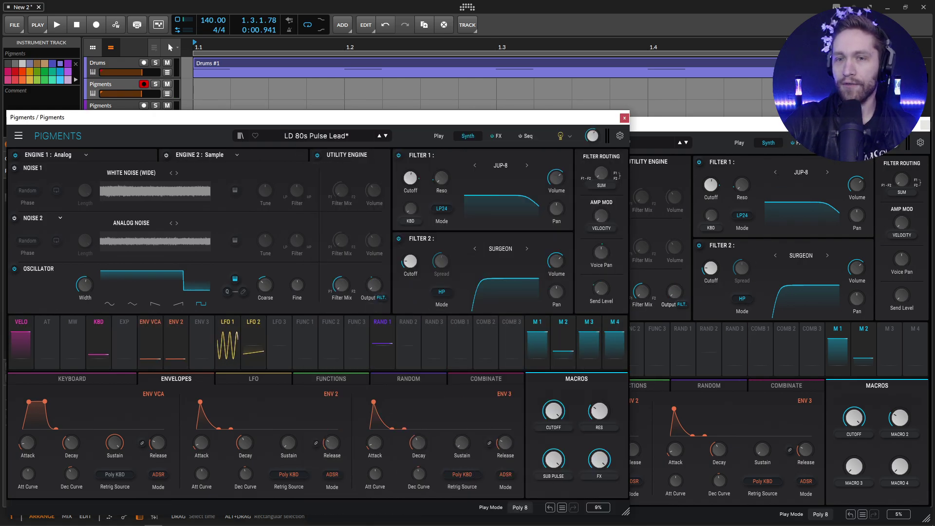
click(849, 360)
drag(895, 366, 680, 294)
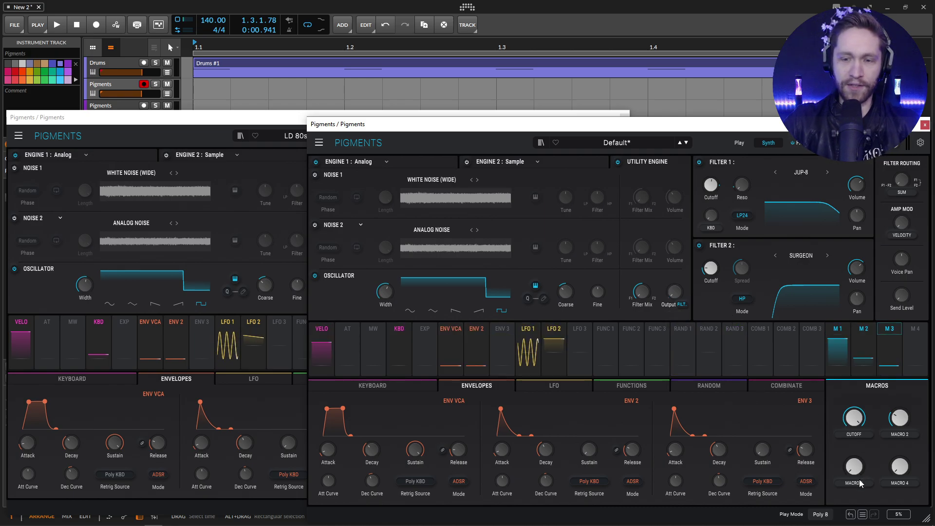
- Rename Macro 3 to "Sub" and turn it to 0.728, with a modulation amount of 0.74 on the utility oscillator's output
key(Return)
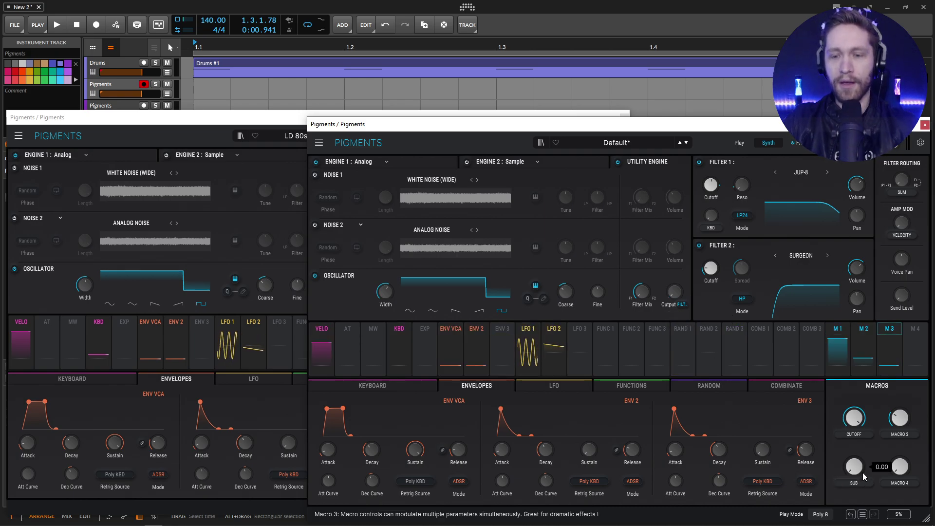
drag(860, 469, 860, 395)
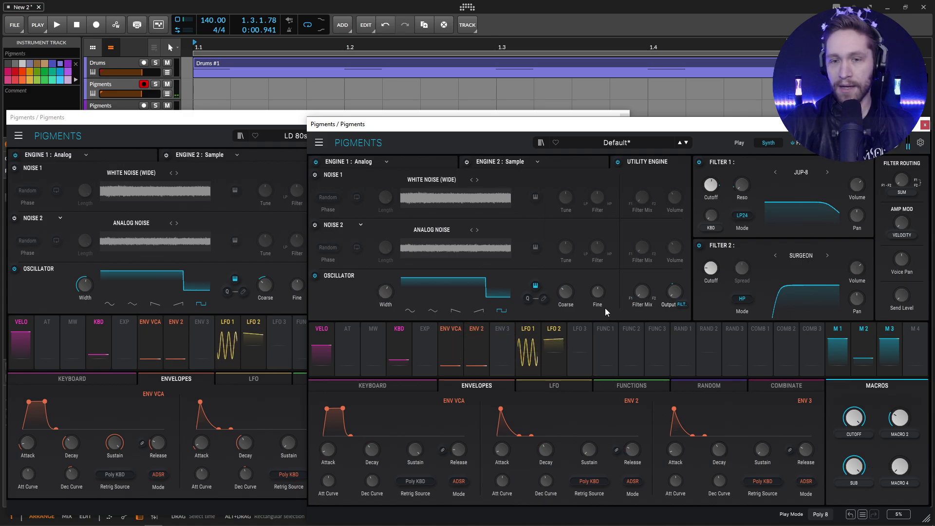
mouse_move(855, 468)
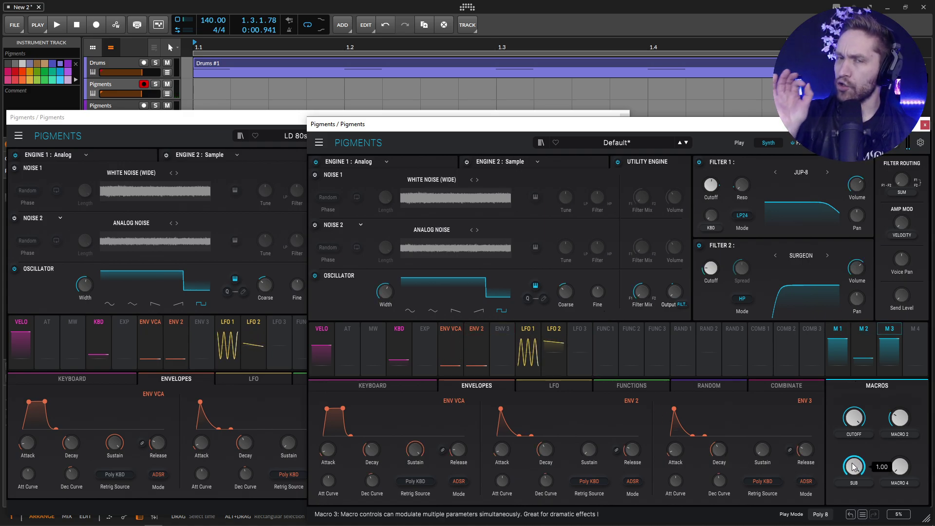
mouse_move(674, 325)
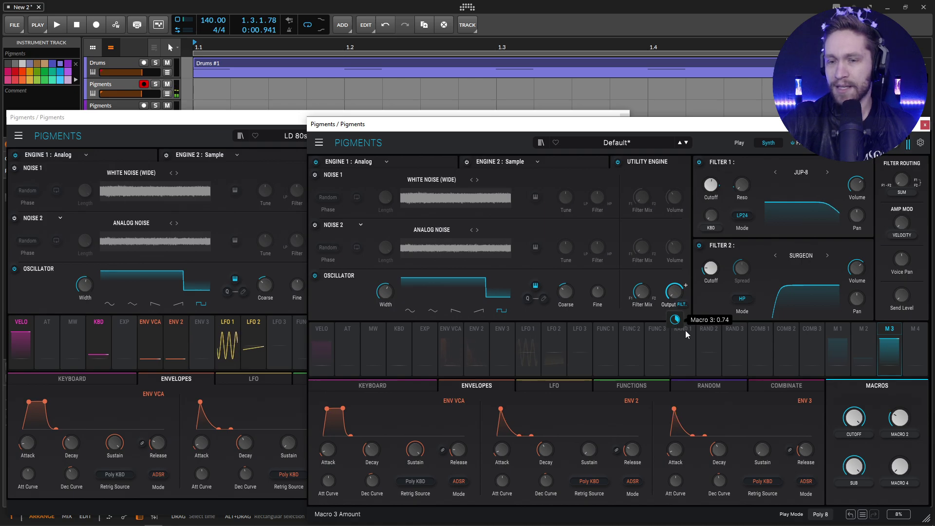
drag(855, 466, 854, 493)
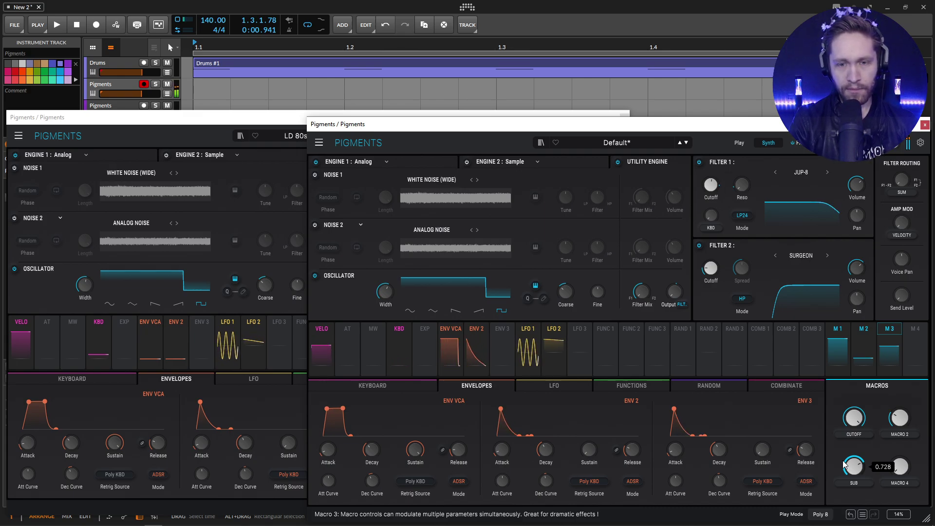
- Assign Random 1 to modulate the new patch's Voice Pan, following the reference patch's amount of 0.15
click(304, 128)
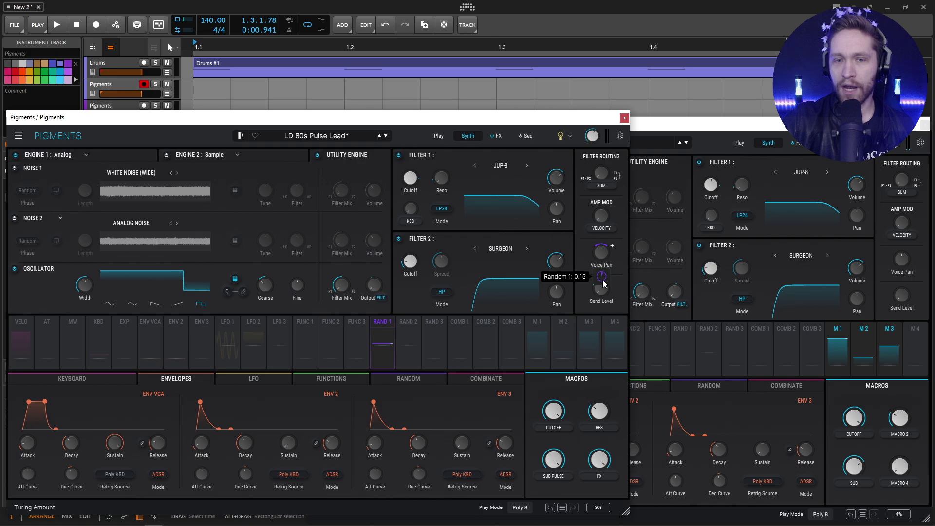
click(672, 366)
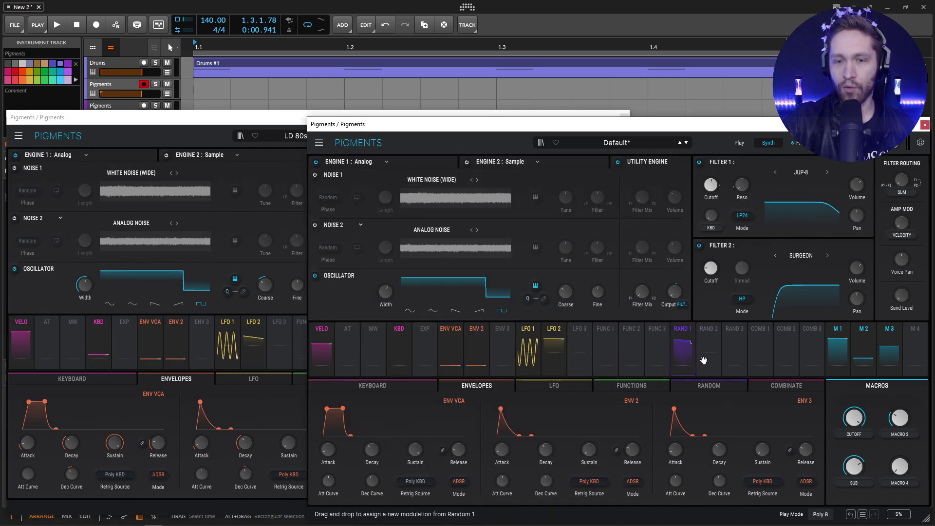
drag(703, 361, 905, 288)
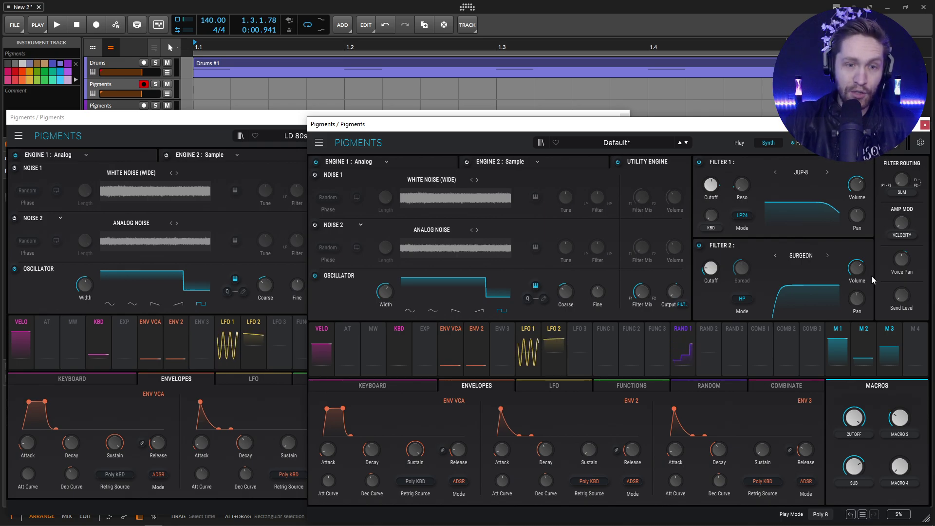
- Set the new patch's Random 1 to Sample & Hold with Poly KBD as its retrigger source, following the reference patch
click(715, 386)
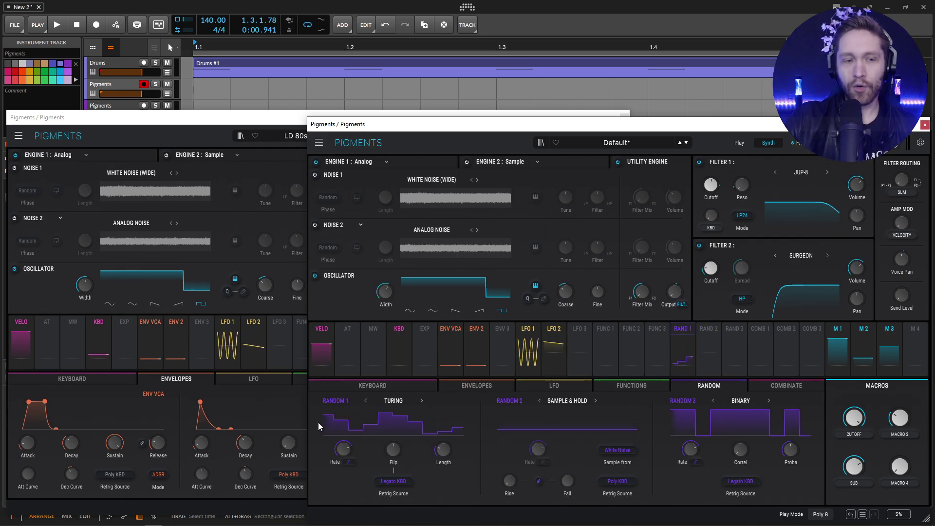
click(280, 392)
click(391, 381)
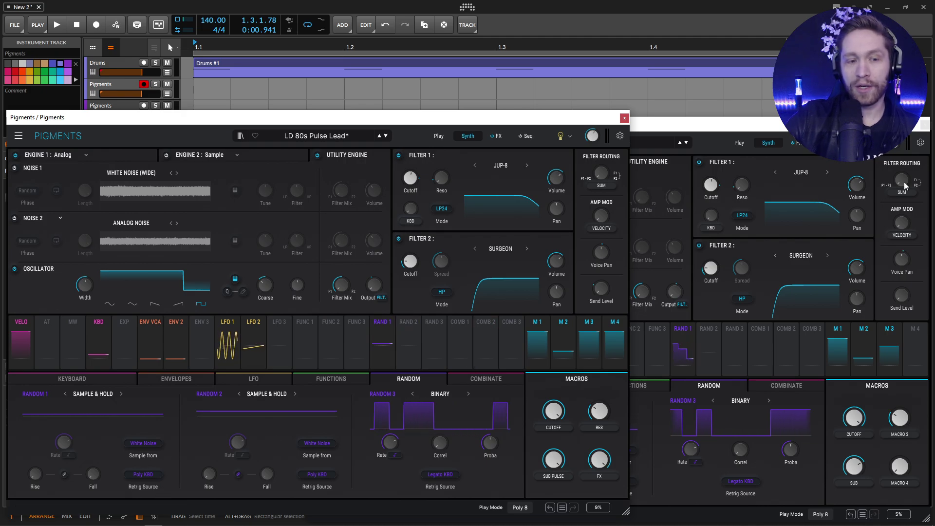
click(829, 125)
click(387, 408)
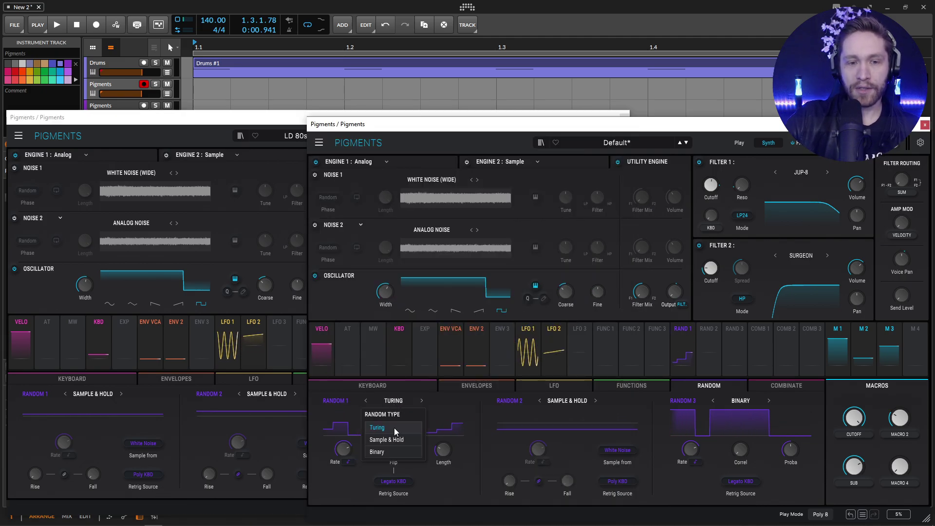
click(389, 436)
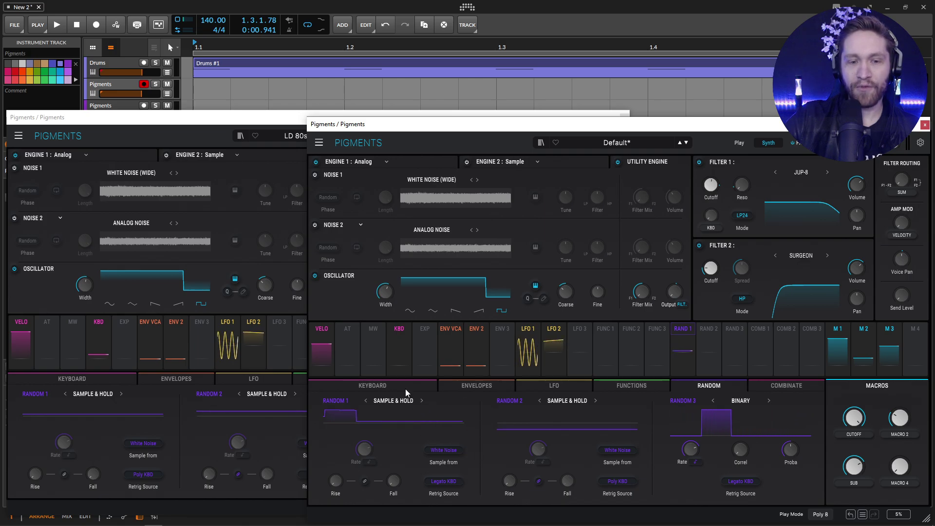
click(444, 482)
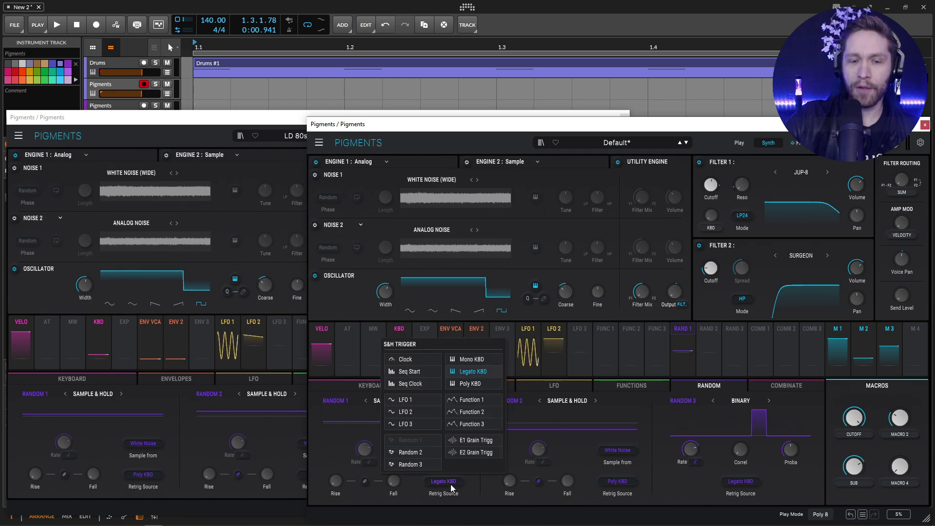
click(470, 383)
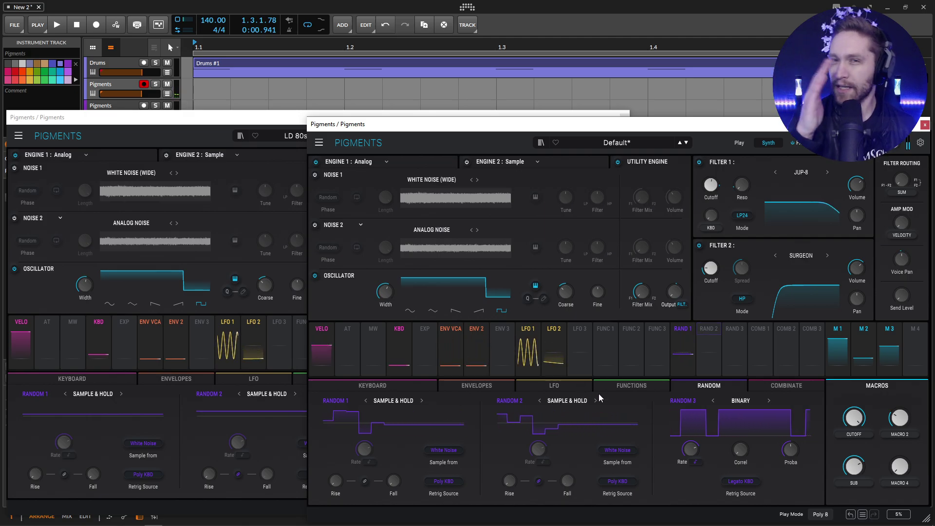
- Readjust the amount by which Random 1 modulates the new patch's Voice Pan
mouse_move(902, 285)
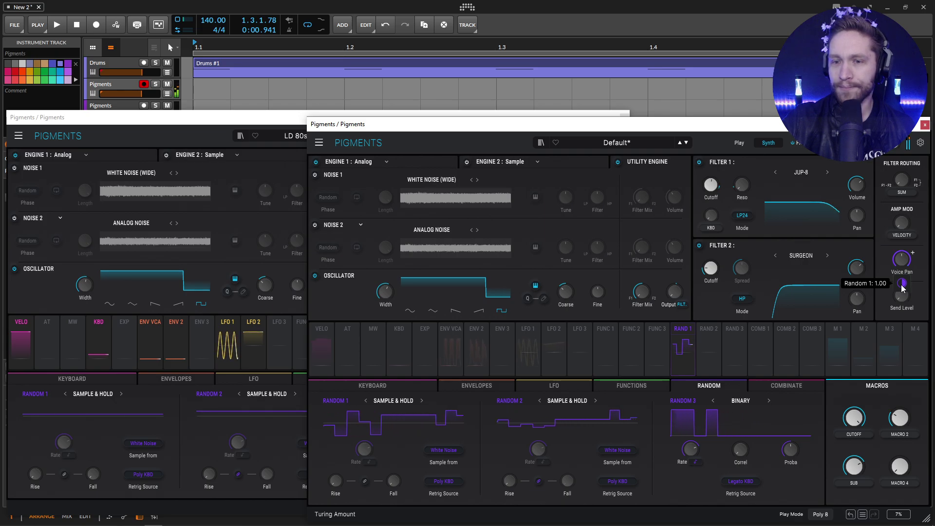
drag(902, 288, 902, 319)
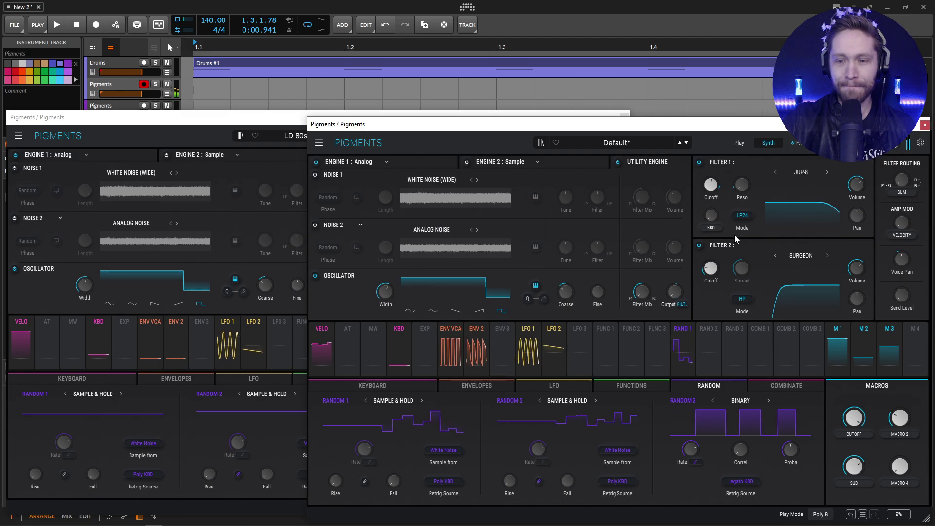
- Replace the Delay in the new patch's first FX A slot with a Param EQ, following the reference patch's effects
click(277, 119)
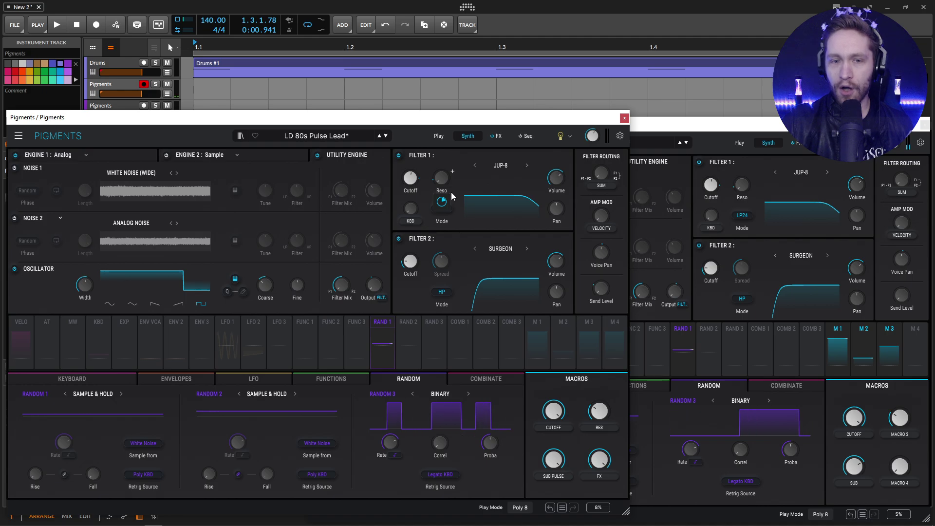
click(497, 136)
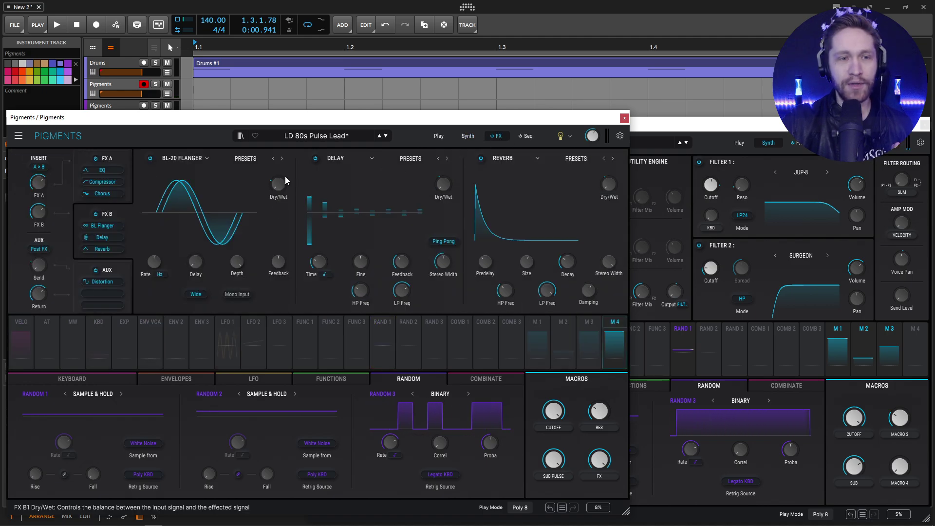
click(675, 131)
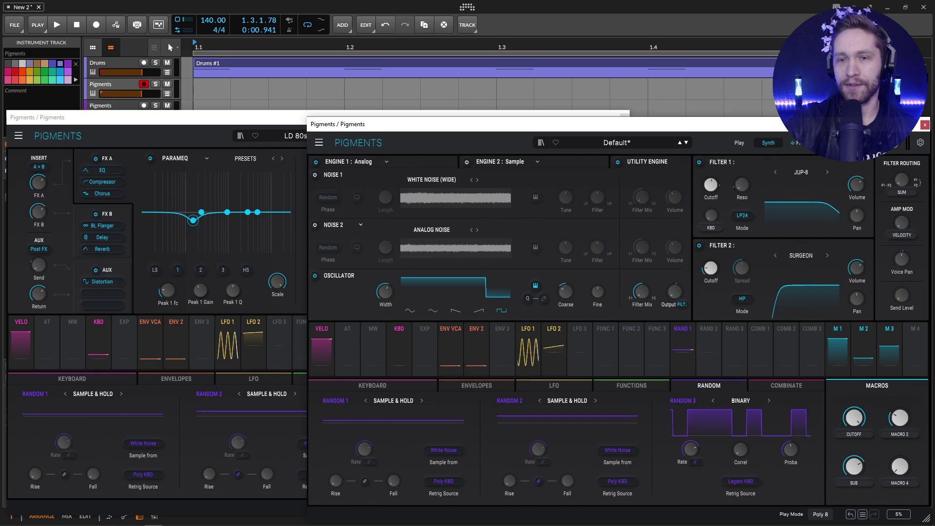
click(794, 142)
click(471, 165)
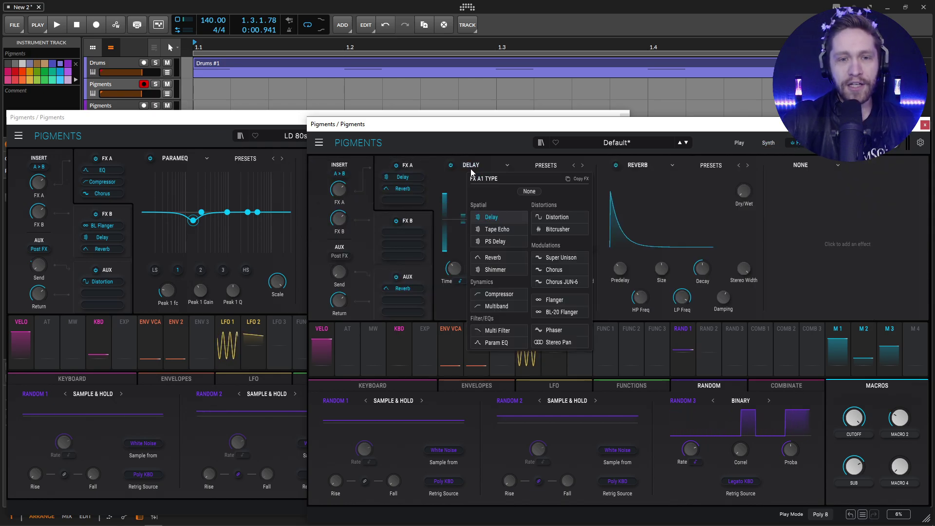
click(505, 343)
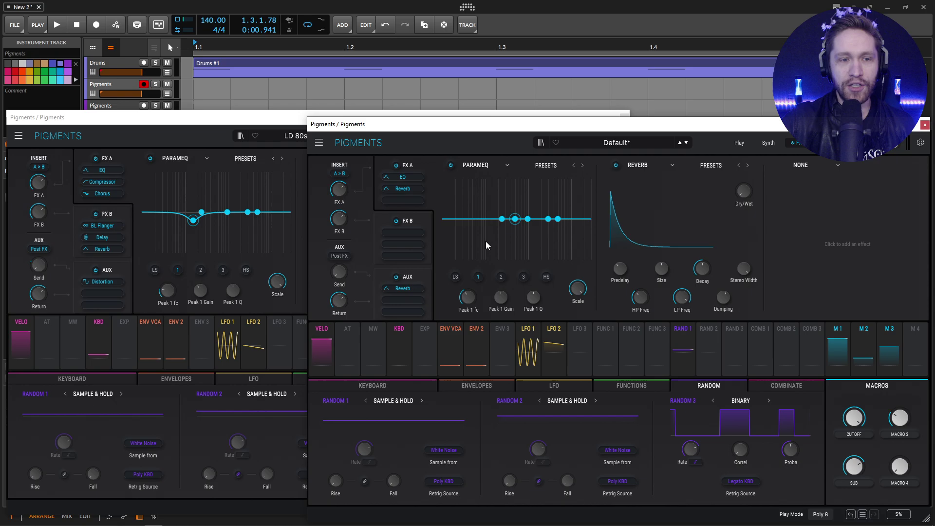
- Set the new Param EQ's Peak 1 frequency to 159 Hz and its gain to -3.96 dB, following the reference patch
click(179, 277)
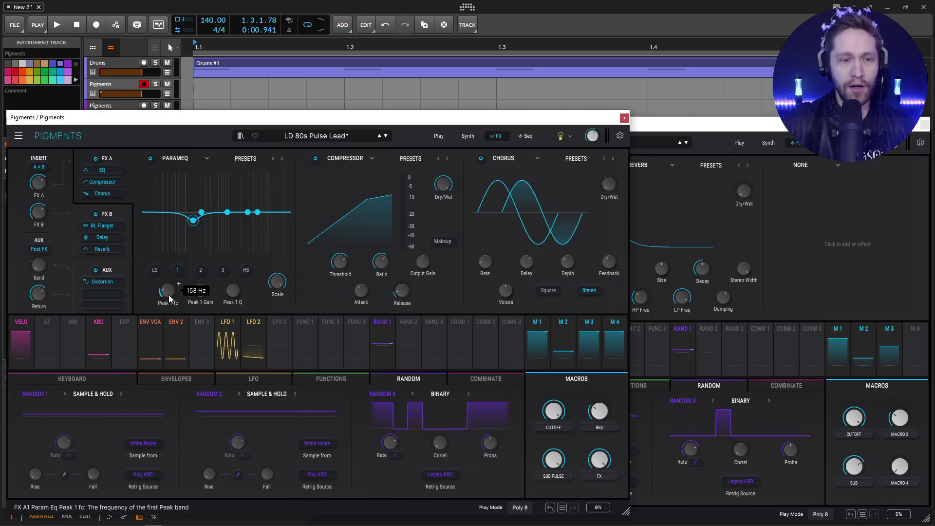
click(662, 134)
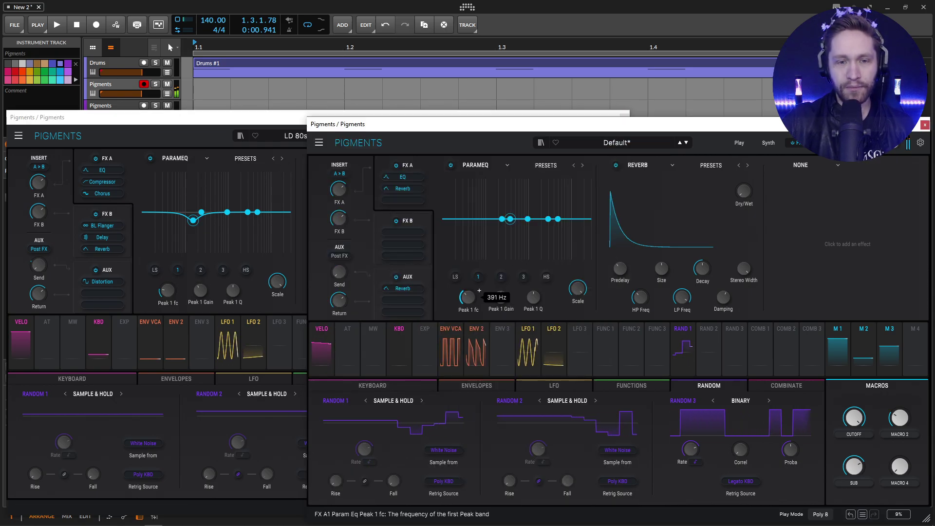
drag(467, 297, 467, 311)
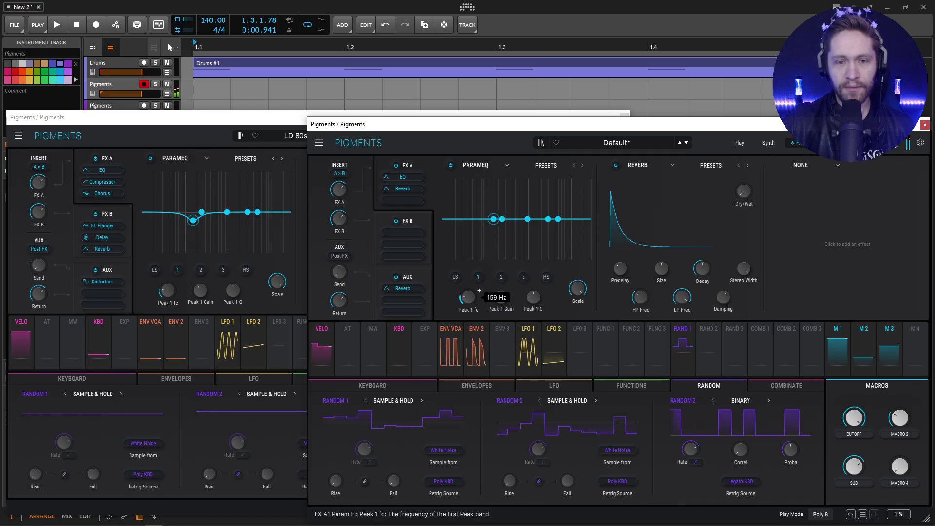
scroll(507, 296, up, 10)
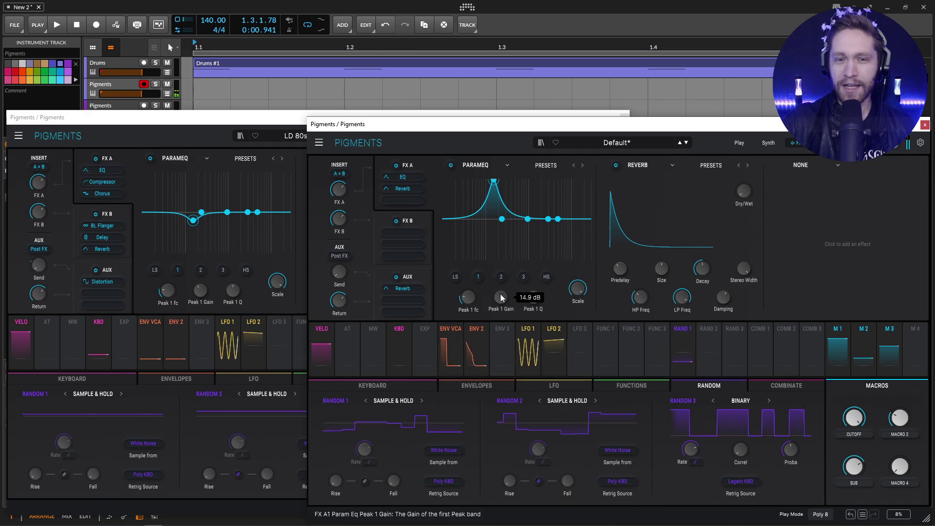
scroll(507, 297, down, 12)
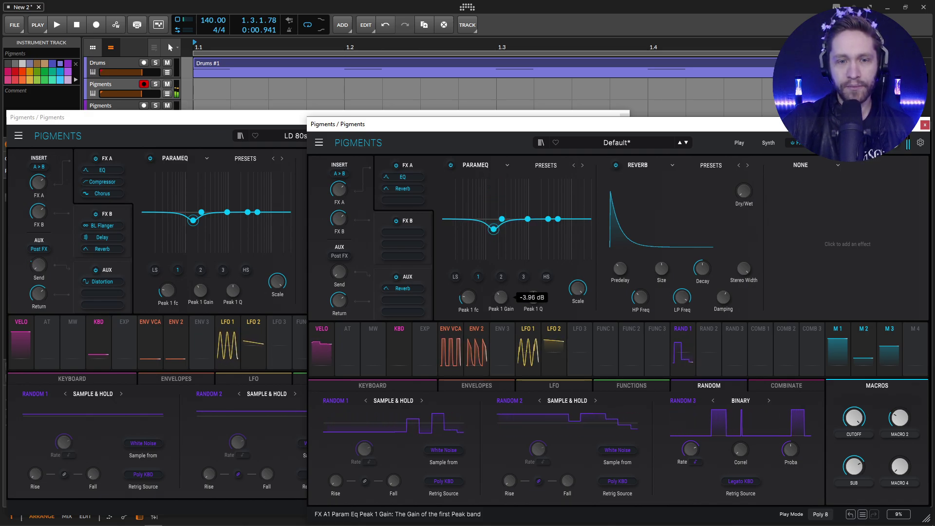
- Replace the new patch's FX A Reverb with a Compressor, adjusting its ratio and setting its threshold to -0.160 dB
click(281, 121)
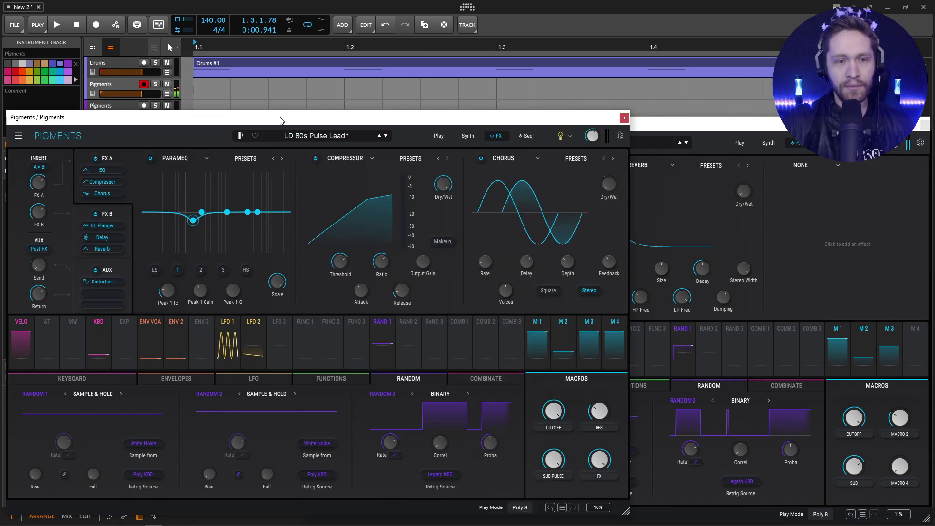
click(689, 144)
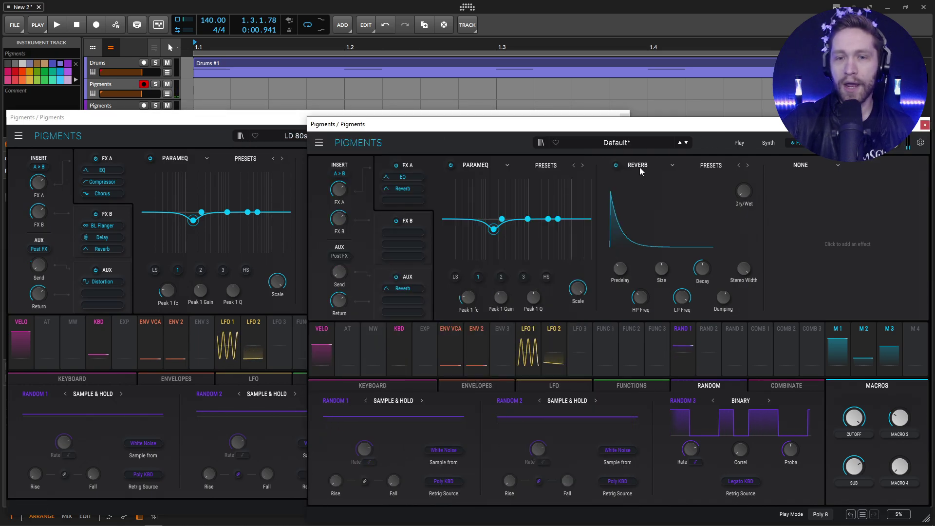
click(638, 165)
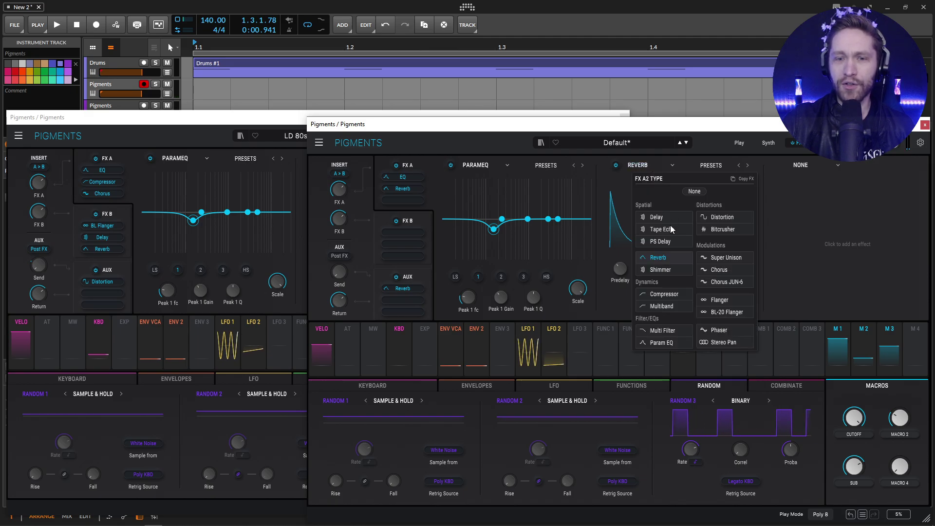
click(664, 294)
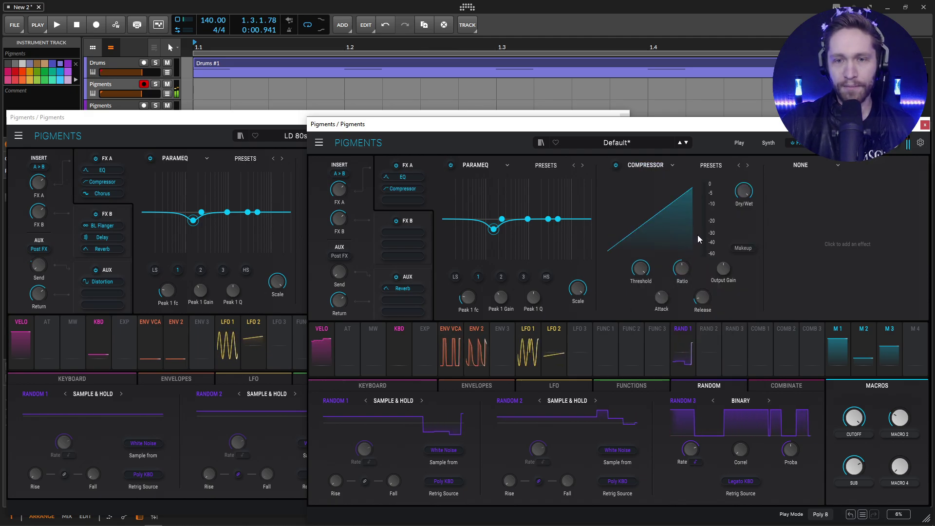
drag(681, 272, 644, 275)
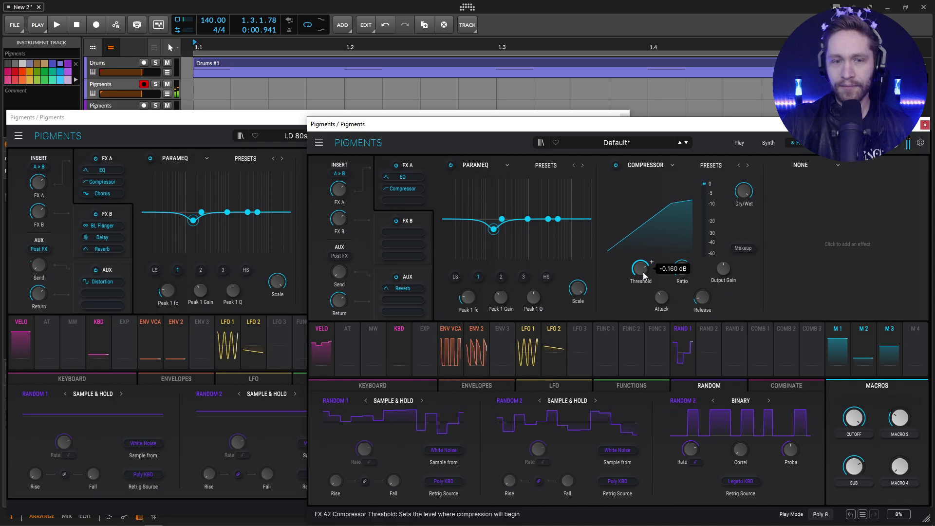
- Add a Chorus in the new patch's third FX A slot, following the reference patch
click(284, 128)
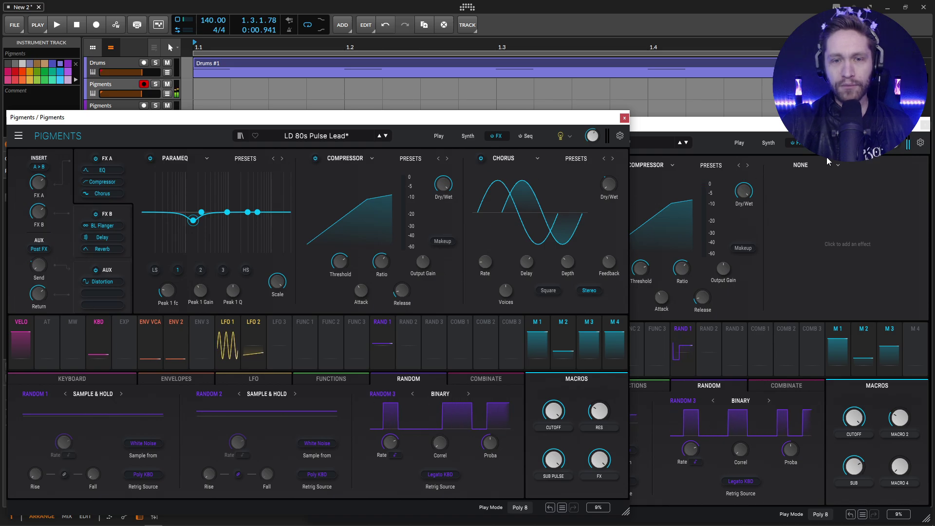
click(799, 164)
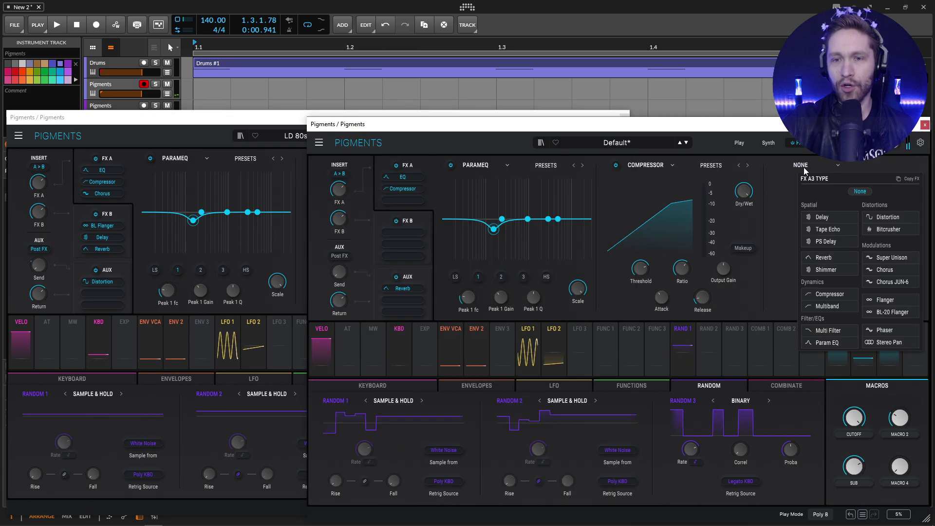
click(884, 270)
- Adjust the new Chorus's feedback and dry/wet mix, comparing them with the reference patch's Chorus
click(261, 121)
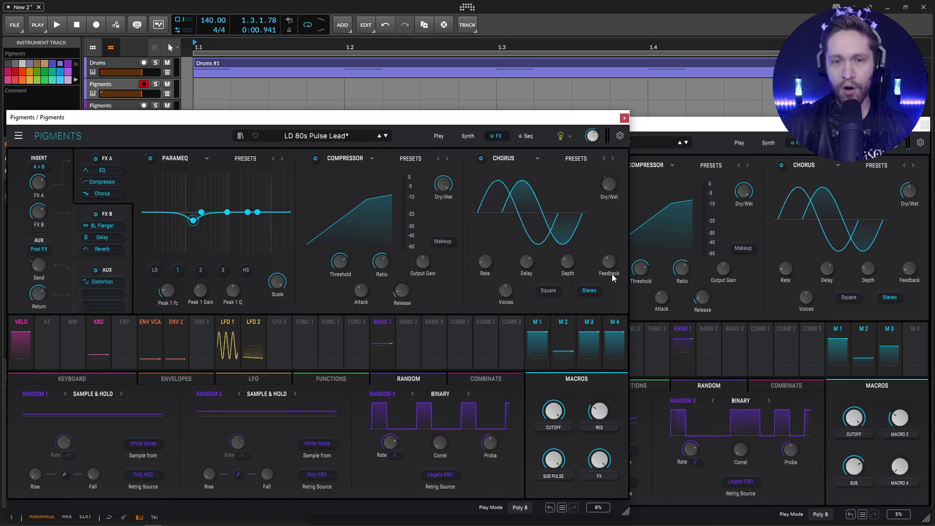
click(914, 293)
click(262, 122)
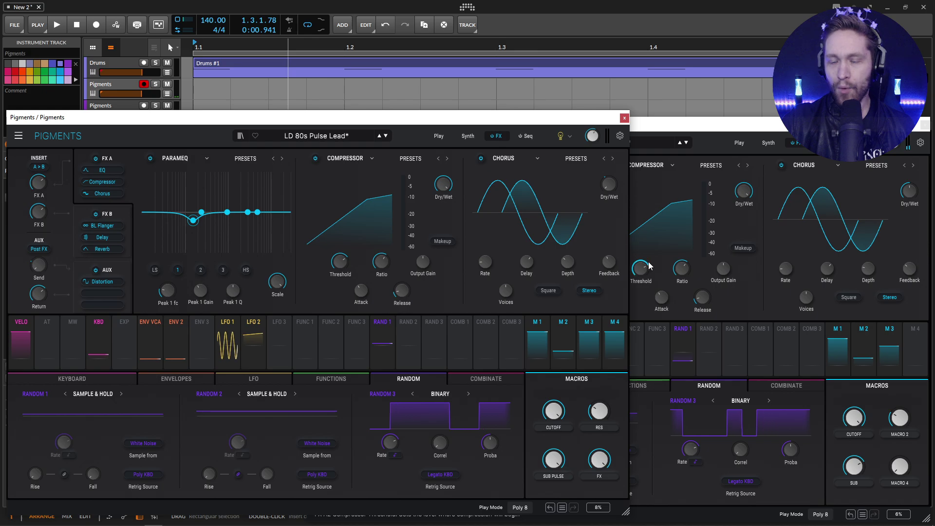
click(909, 270)
drag(910, 275, 909, 271)
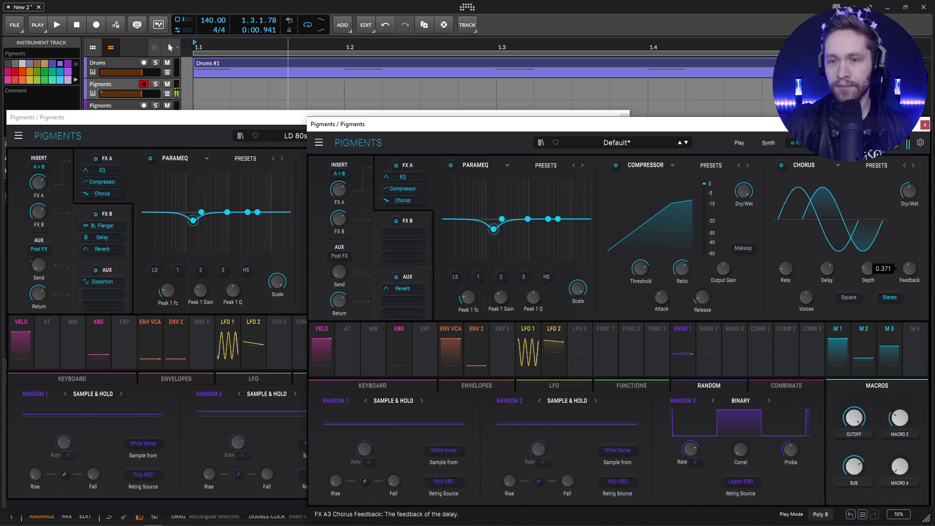
drag(910, 272, 910, 269)
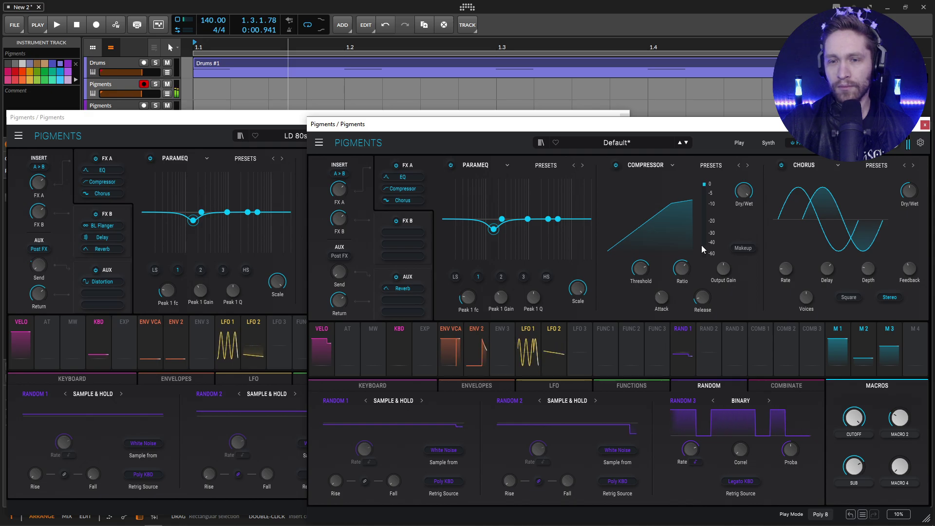
click(287, 117)
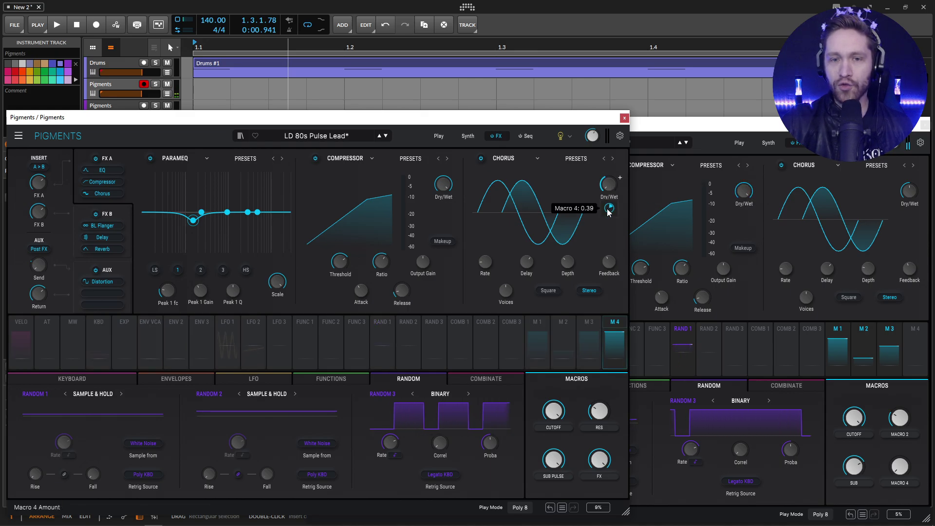
click(913, 194)
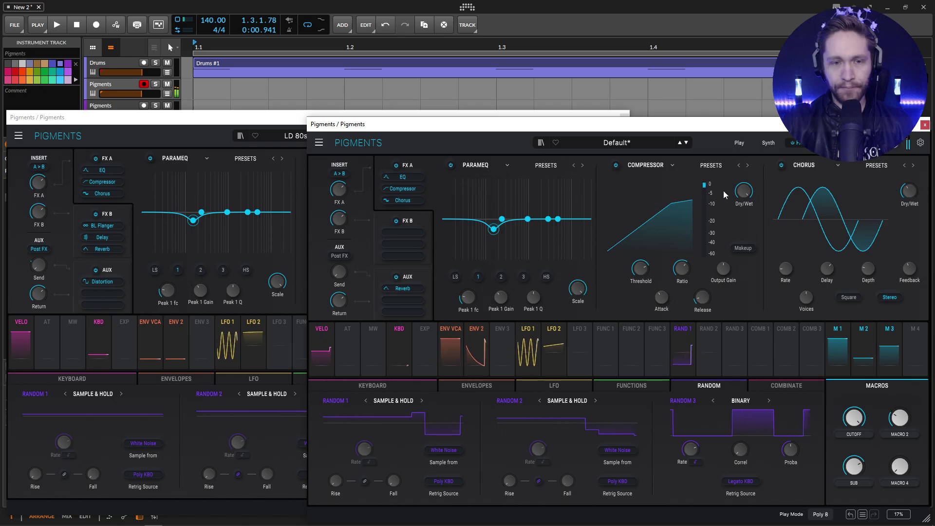
- Add a BL-20 Flanger in the new patch's first FX B slot, following the reference patch
click(423, 225)
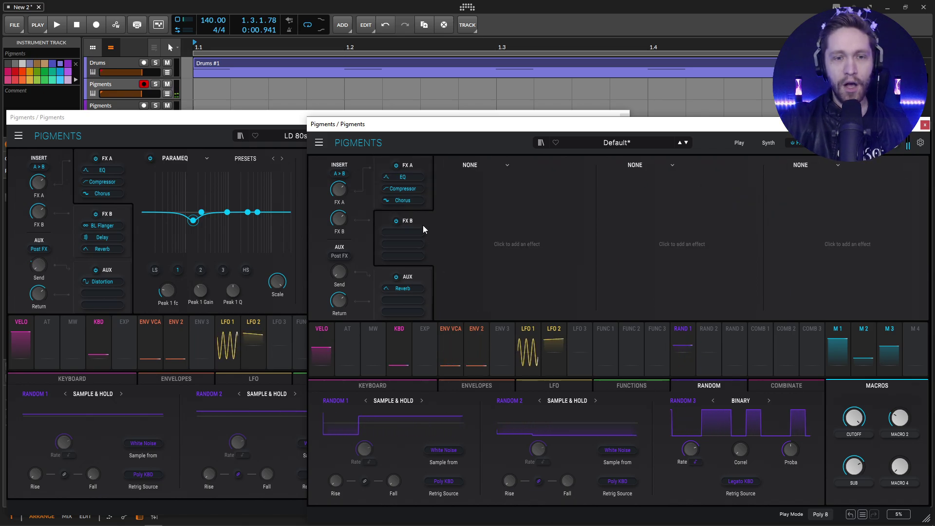
click(126, 212)
click(665, 141)
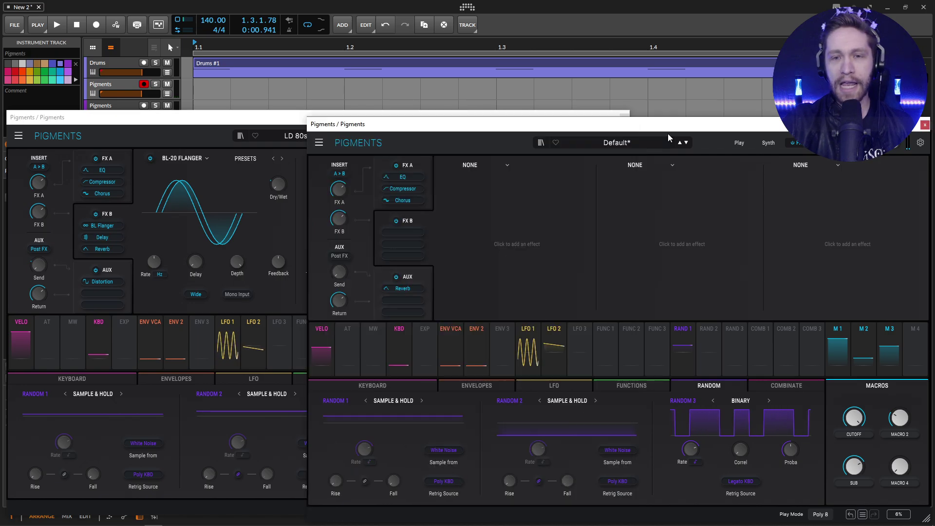
click(473, 168)
click(560, 300)
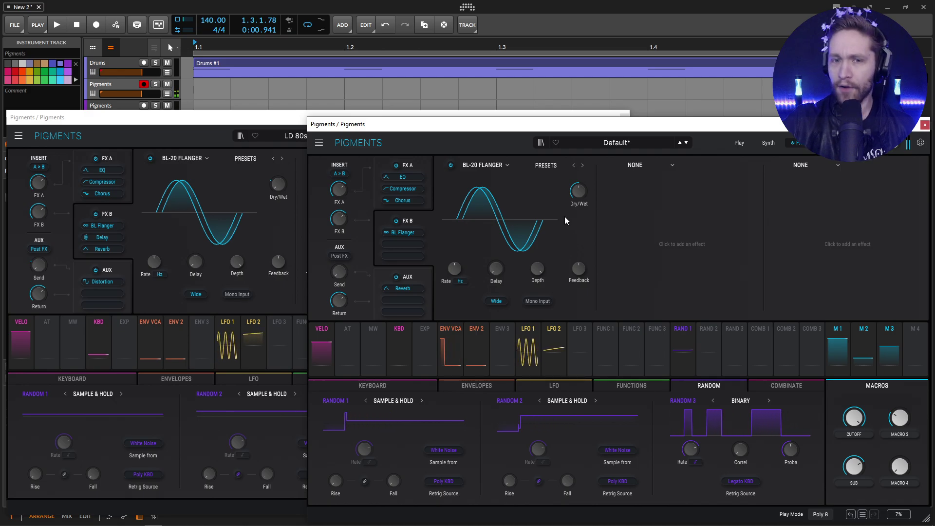
mouse_move(274, 186)
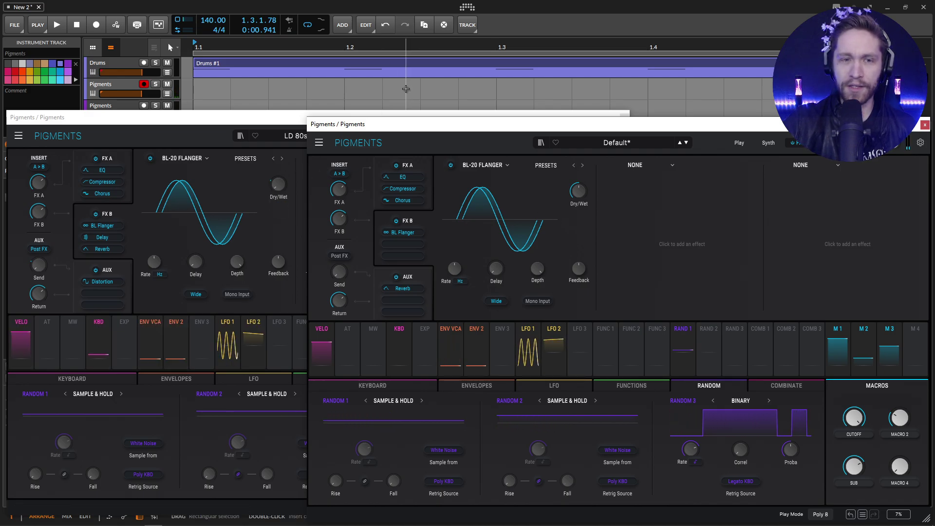
drag(390, 126, 443, 118)
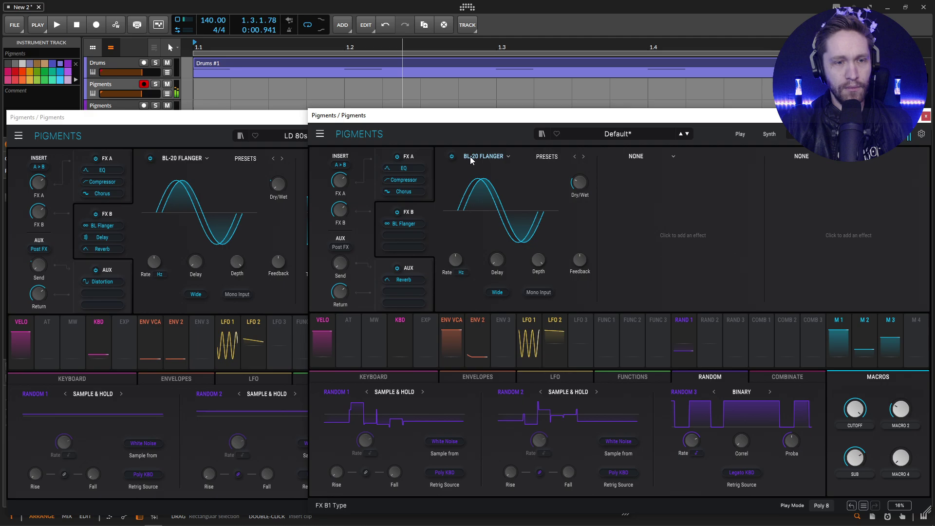
- Set the release of the new patch's VCA envelope to 75 ms, after checking the reference patch's envelopes
click(177, 379)
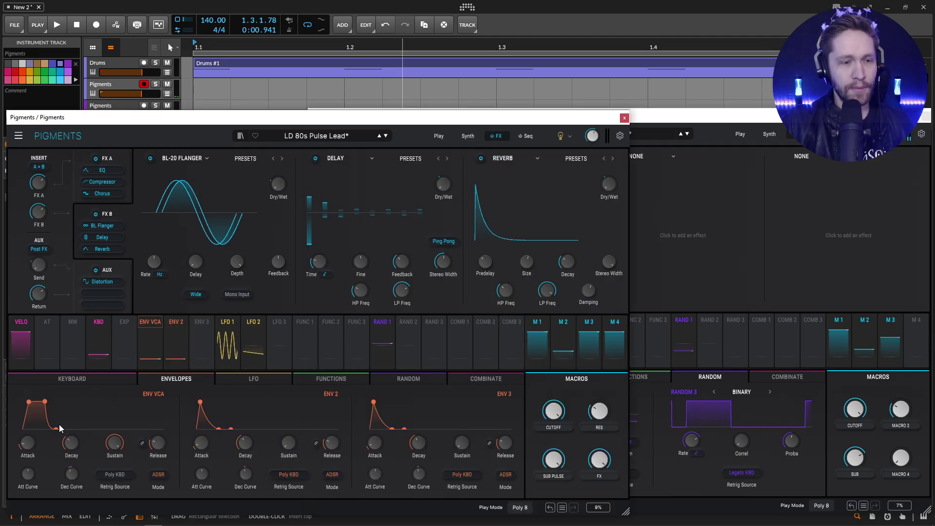
click(670, 128)
click(478, 377)
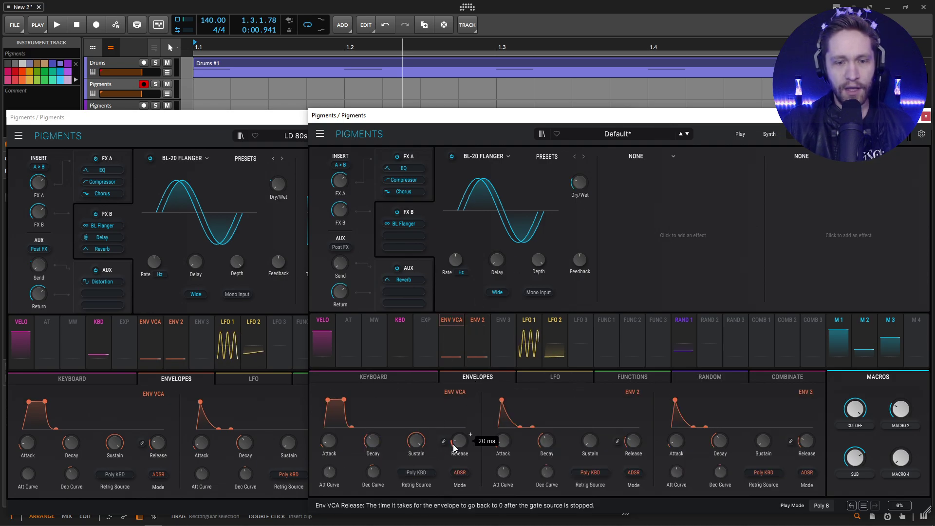
scroll(471, 434, up, 4)
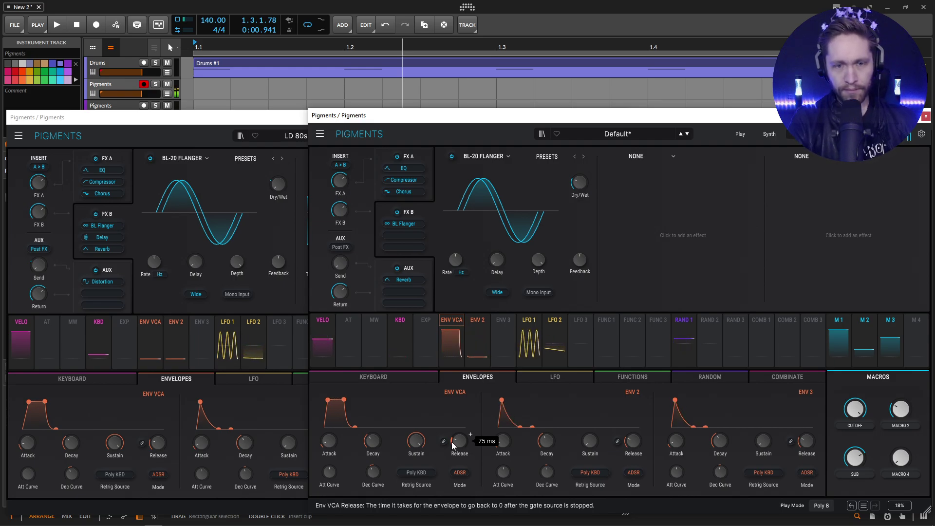
- Add a Delay in the new patch's second FX B slot, following the reference patch
click(217, 170)
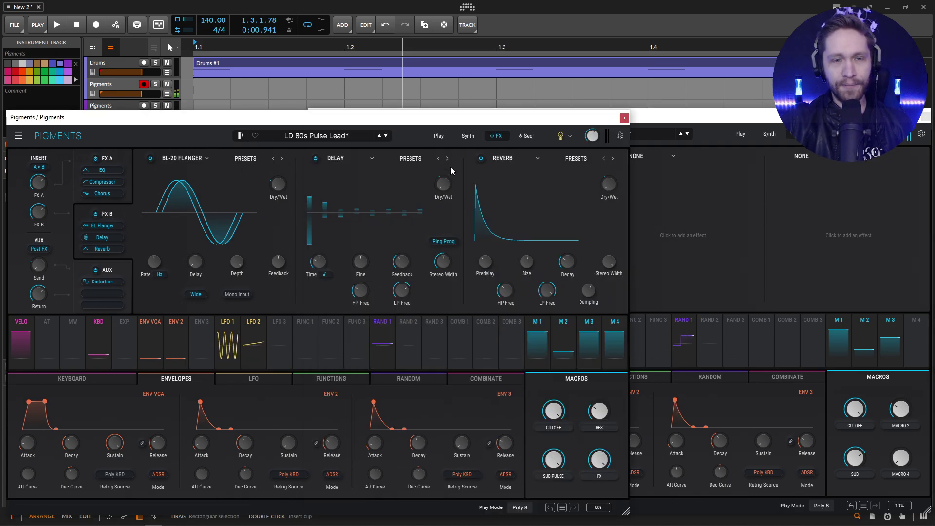
click(669, 126)
click(638, 157)
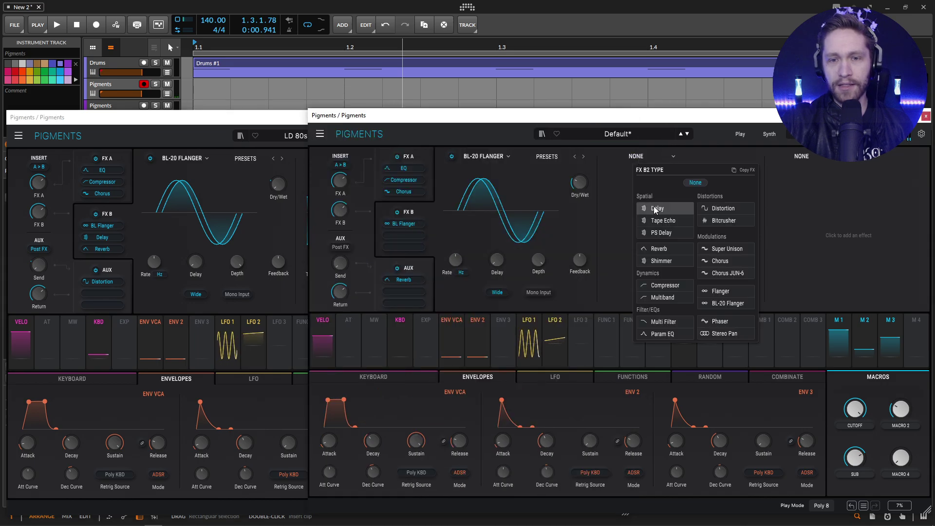
click(657, 211)
- Adjust the new Delay's feedback and set its high-pass frequency to 60 Hz, comparing them with the reference patch's Delay
click(261, 123)
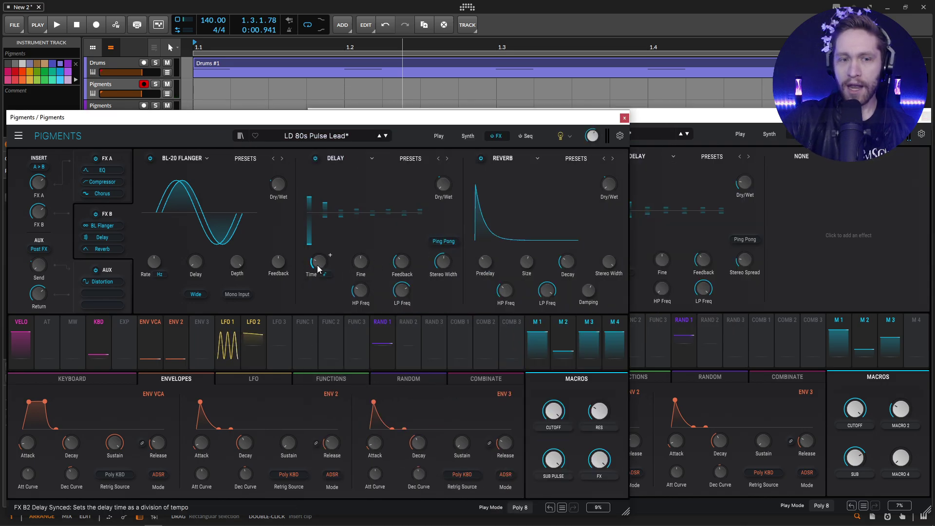
click(696, 116)
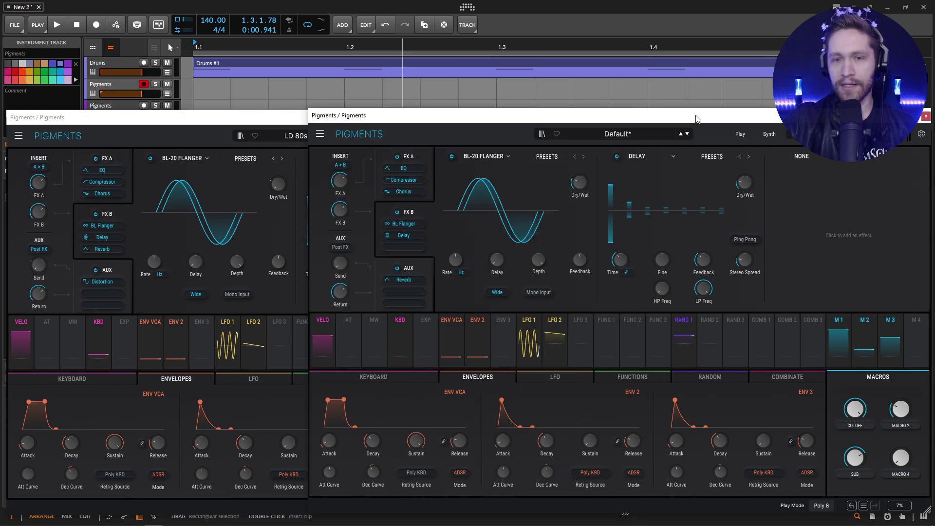
click(277, 127)
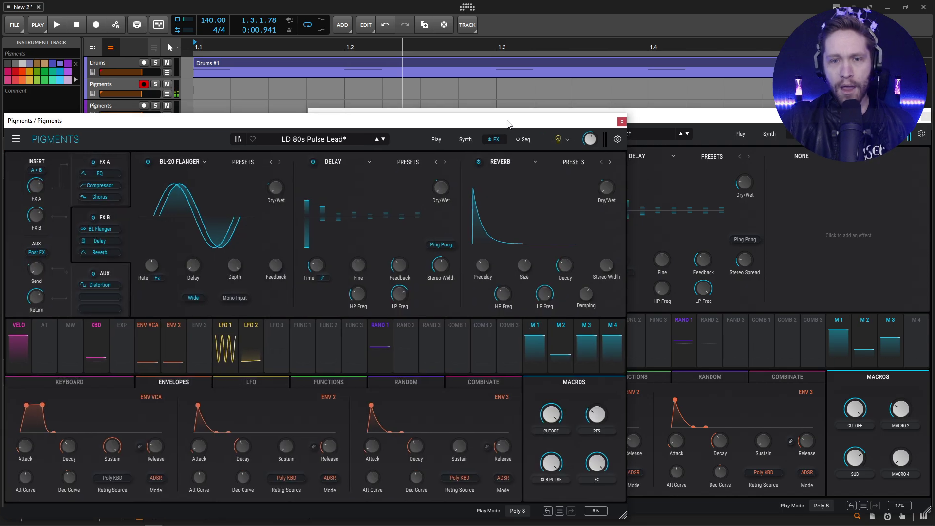
drag(548, 123, 484, 115)
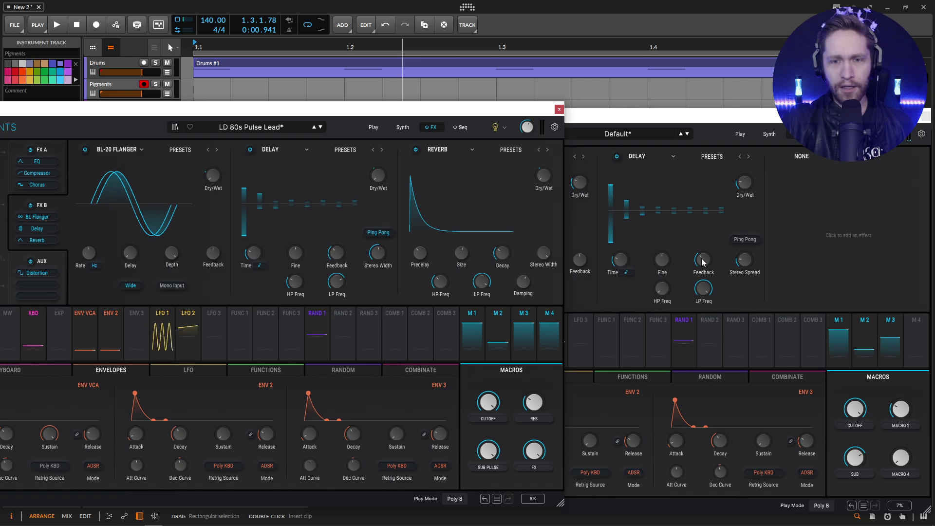
click(722, 259)
click(293, 112)
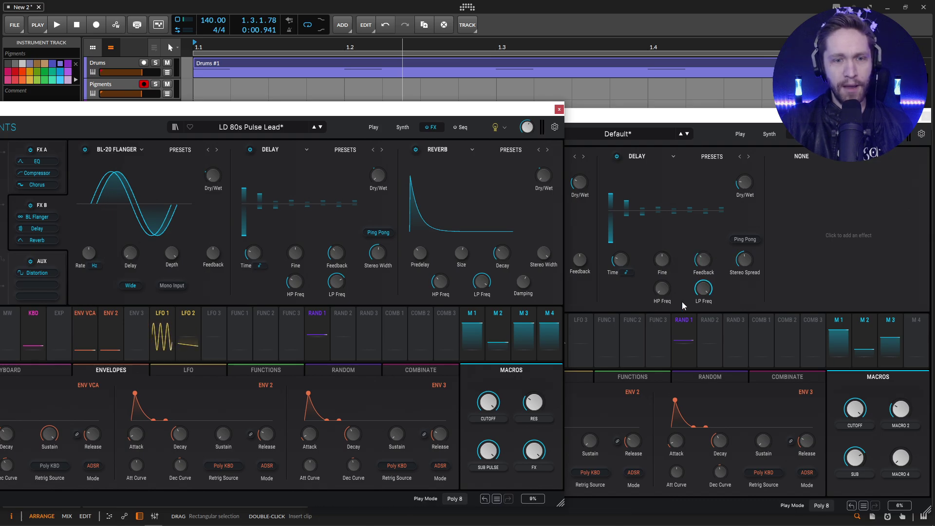
click(705, 292)
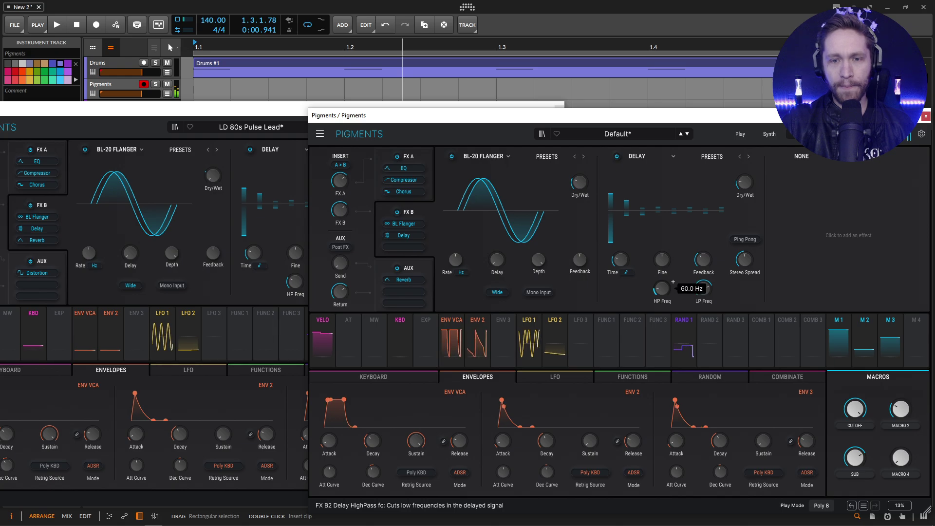
- Enable Ping Pong on the new Delay, set its stereo width to 0.652 and match its dry/wet mix to the reference
click(281, 115)
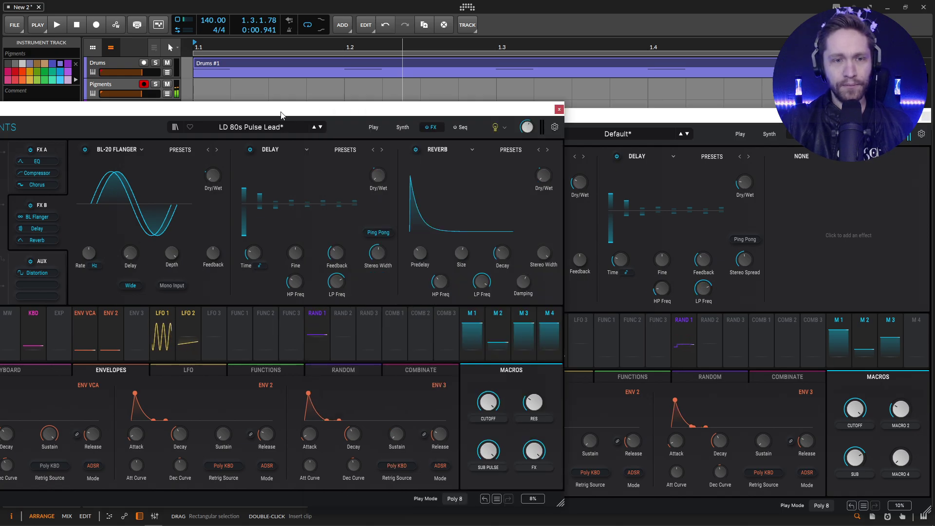
click(746, 243)
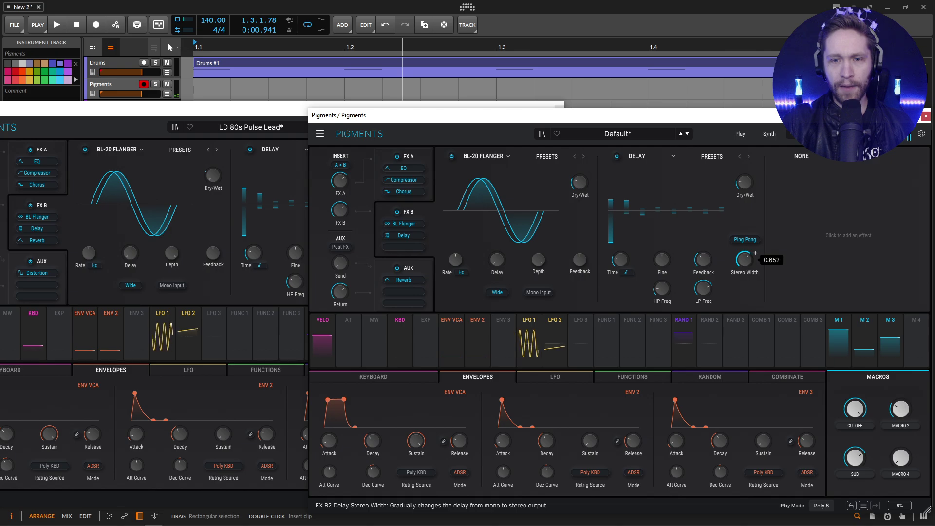
click(303, 125)
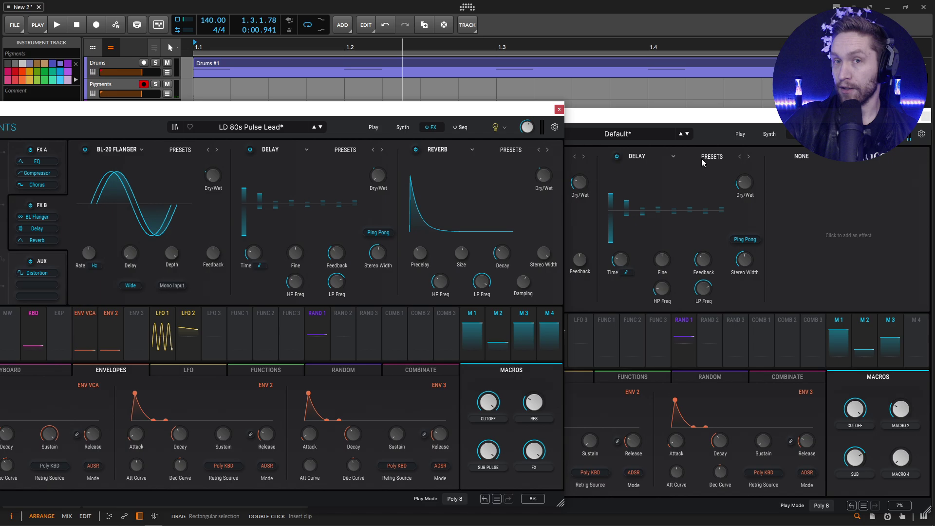
click(745, 184)
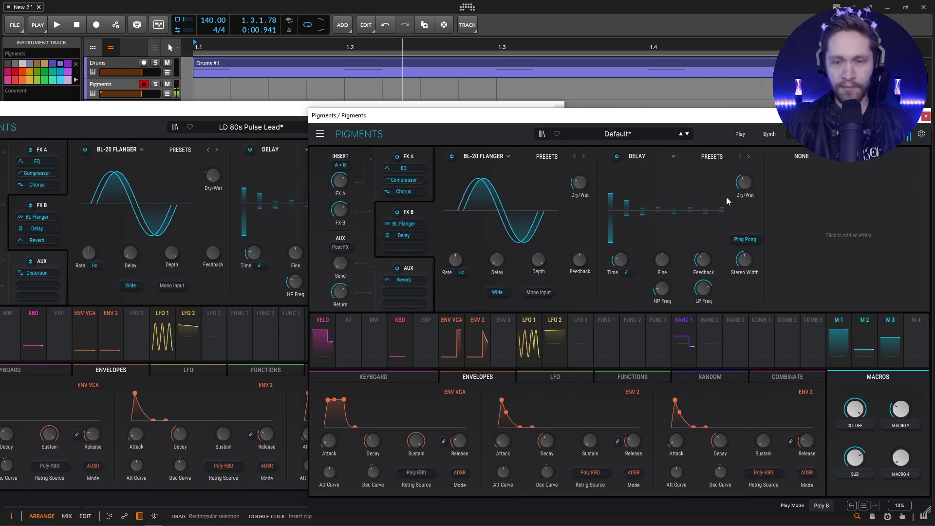
- Add a Reverb in the new patch's third FX B slot, following the reference patch
click(267, 113)
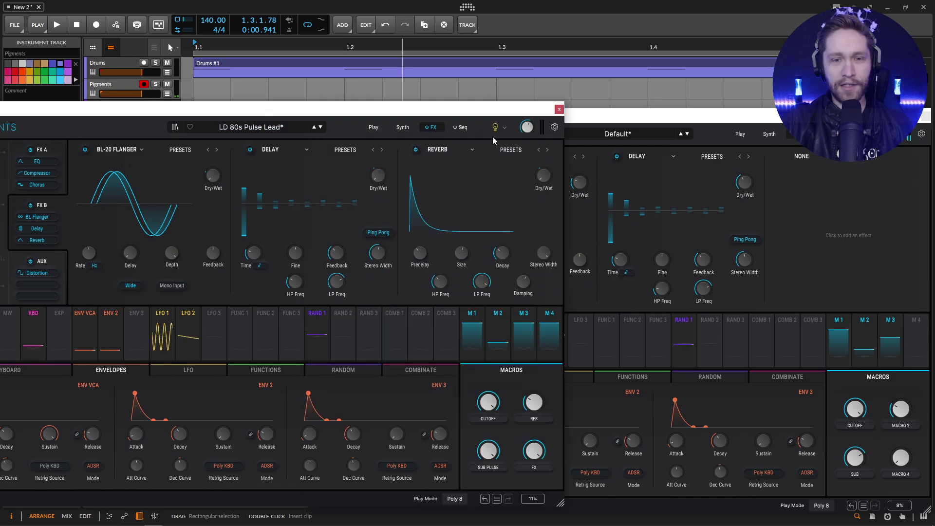
click(663, 117)
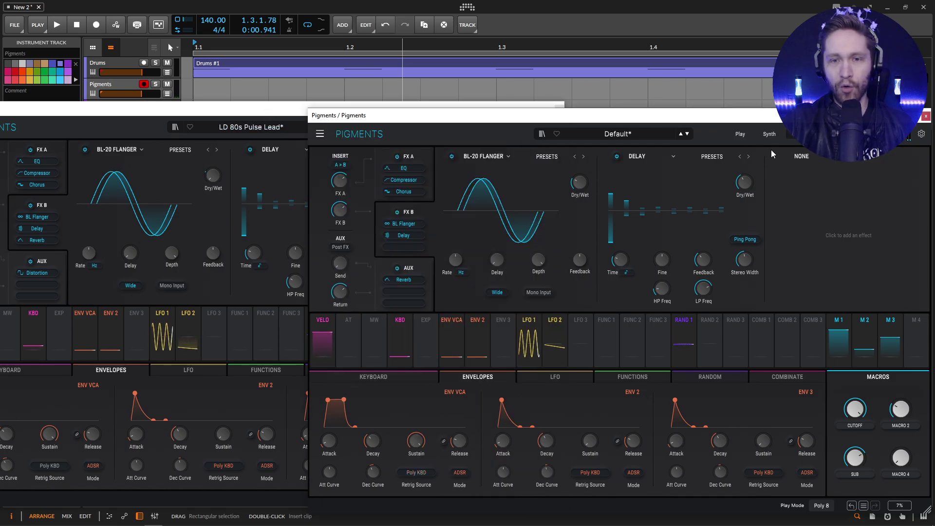
click(773, 154)
click(855, 249)
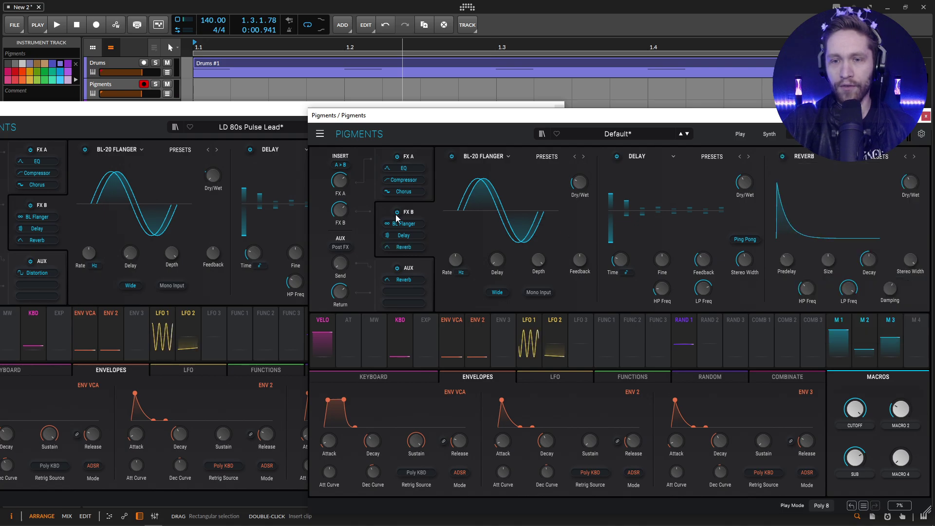
- Adjust the new Reverb's size and set its decay to about 0.29, comparing them with the reference patch's Reverb
drag(201, 118, 101, 129)
mouse_move(318, 262)
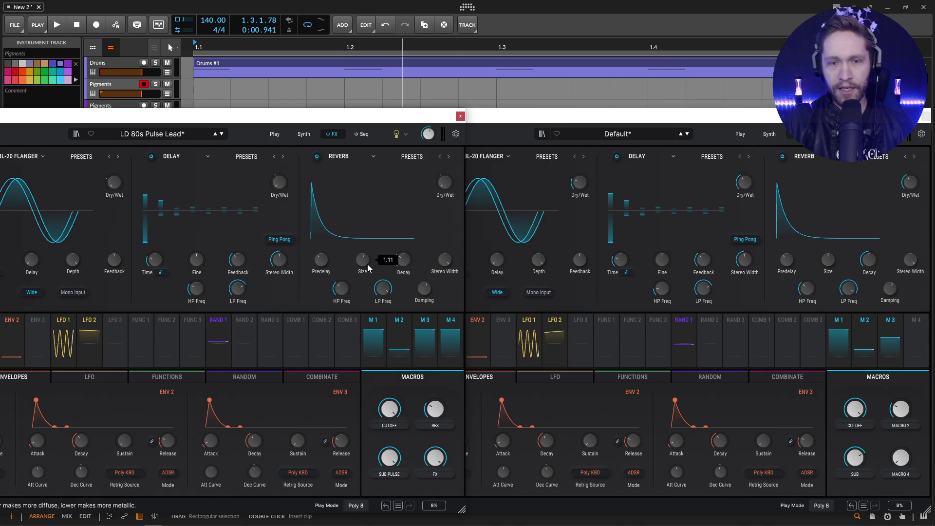
drag(829, 265, 829, 262)
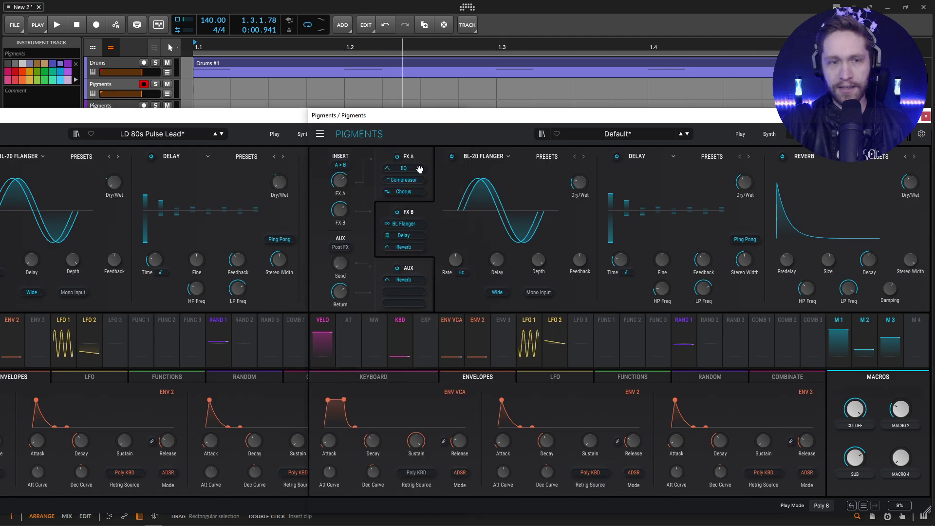
click(260, 119)
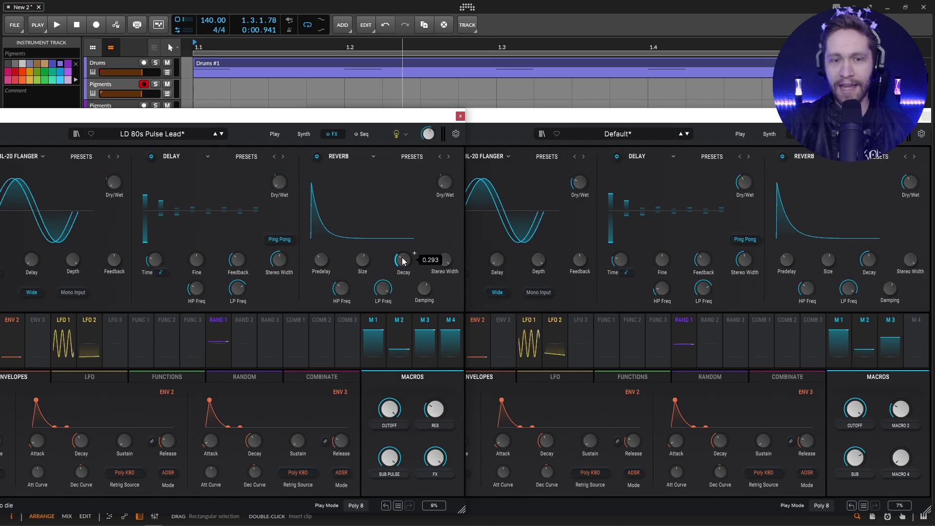
click(871, 264)
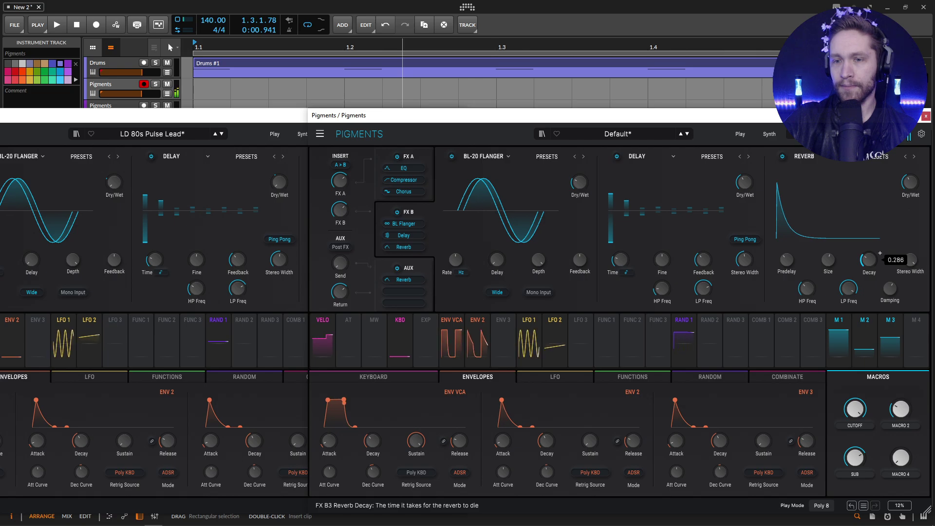
- Set the new Reverb's dry/wet mix to 39 %, after checking the reference Reverb's mix and its macro modulation
click(250, 121)
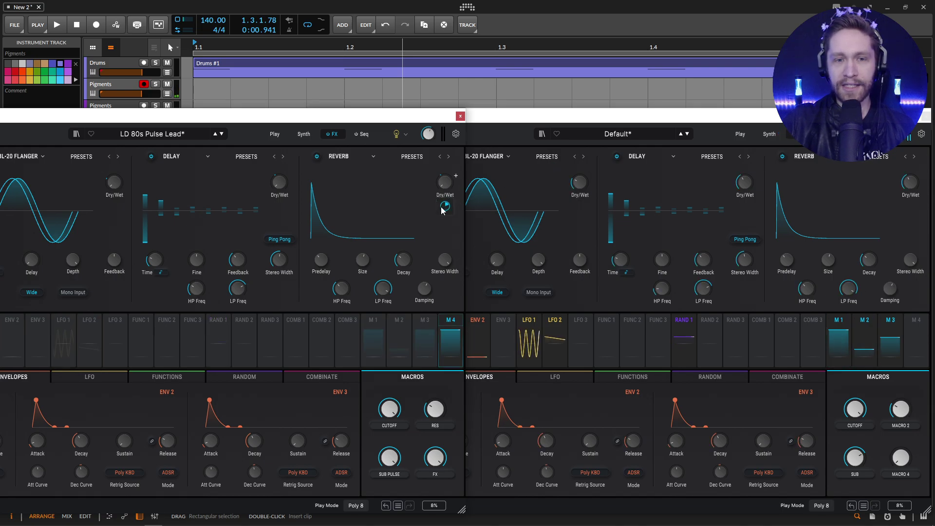
click(919, 178)
drag(908, 182, 908, 183)
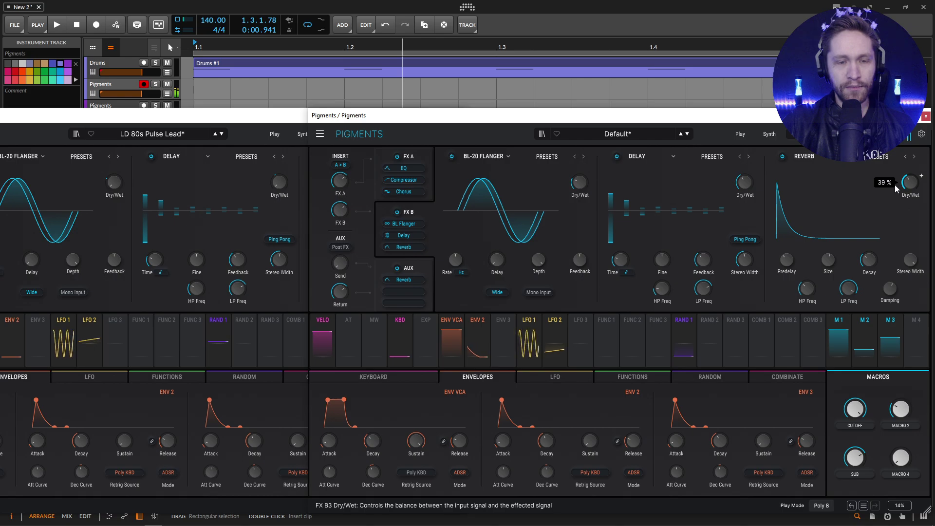
- Replace the Reverb in the new patch's first AUX slot with a Distortion
click(418, 266)
click(471, 156)
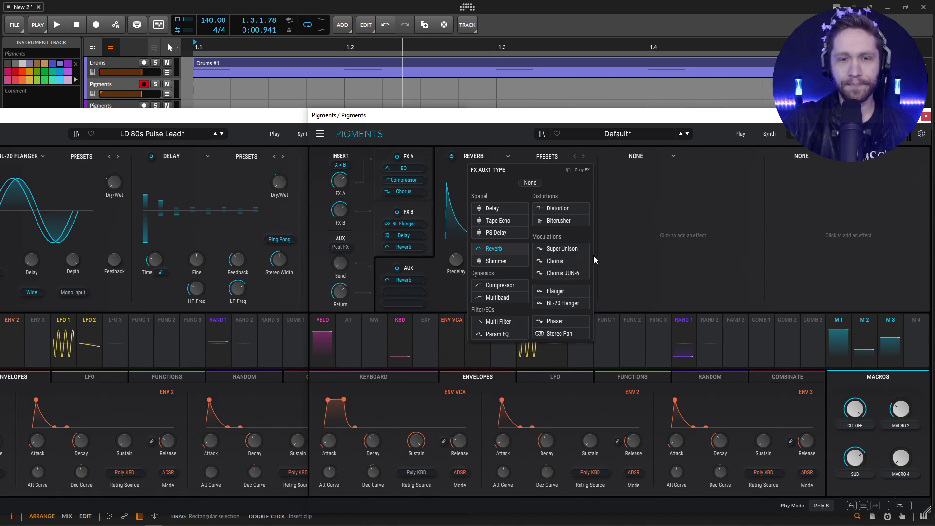
click(560, 208)
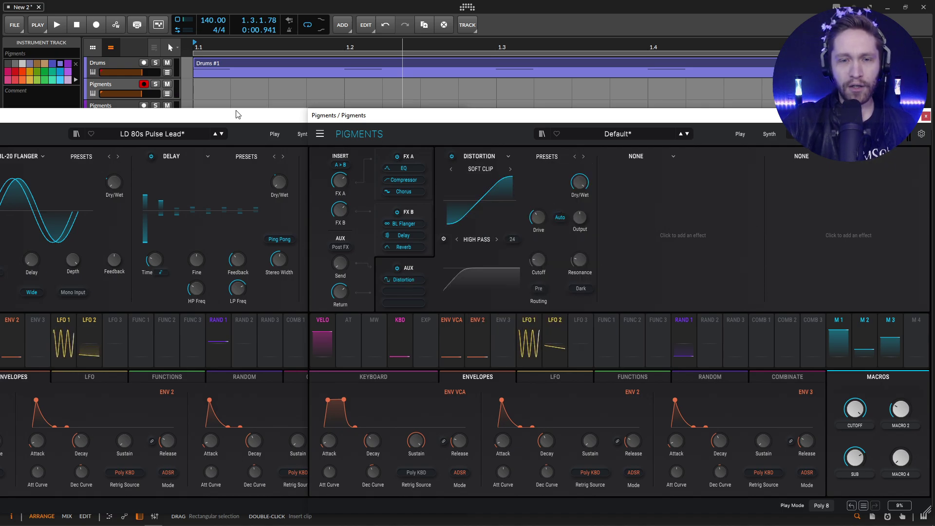
- Set the new AUX Distortion's algorithm to Tape and enable Post FX for the AUX send, following the reference patch
drag(701, 122, 410, 114)
click(680, 116)
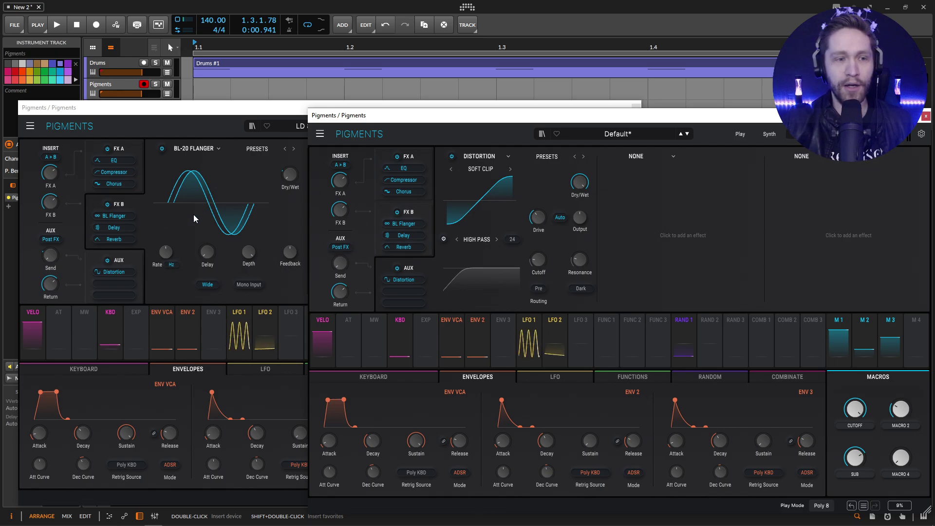
click(125, 260)
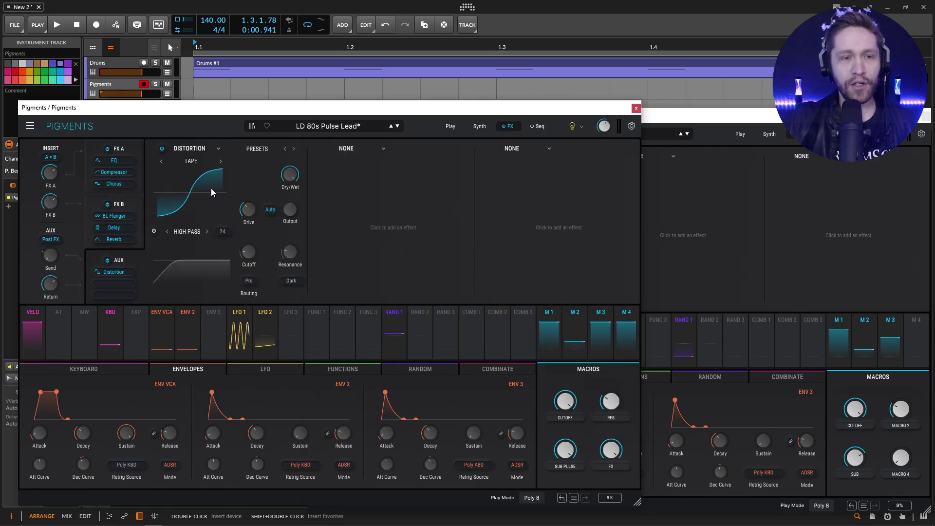
click(712, 128)
click(510, 169)
click(510, 170)
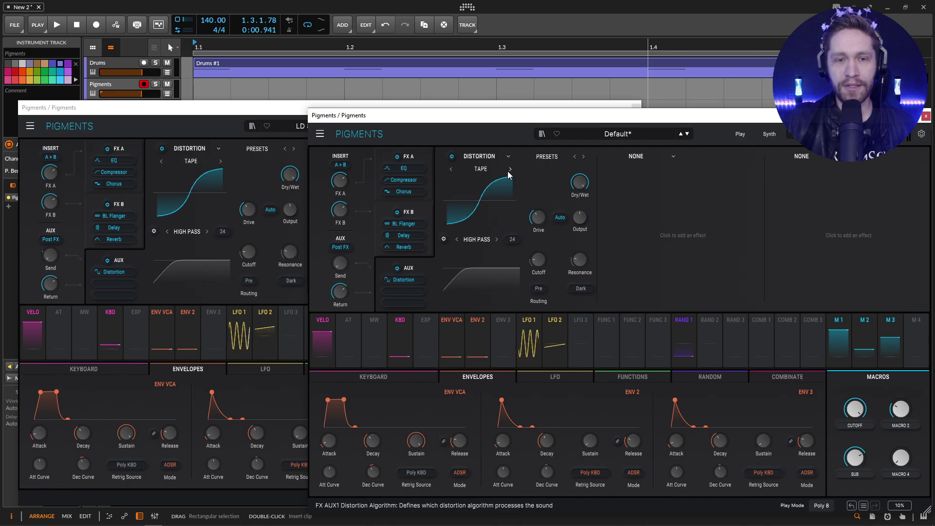
- Modulate the new patch's AUX send with Macro 4 by an amount of 0.27, after checking the reference's AUX settings
mouse_move(277, 214)
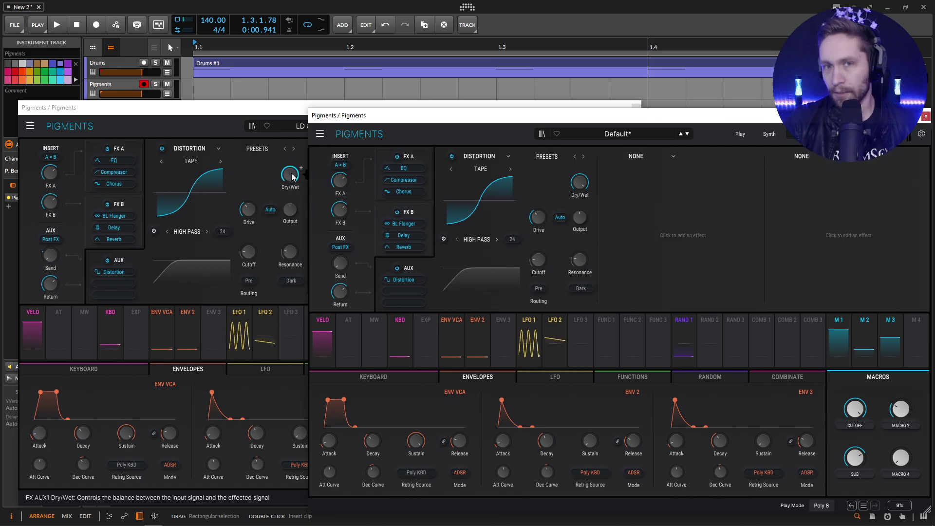
mouse_move(52, 261)
mouse_move(51, 286)
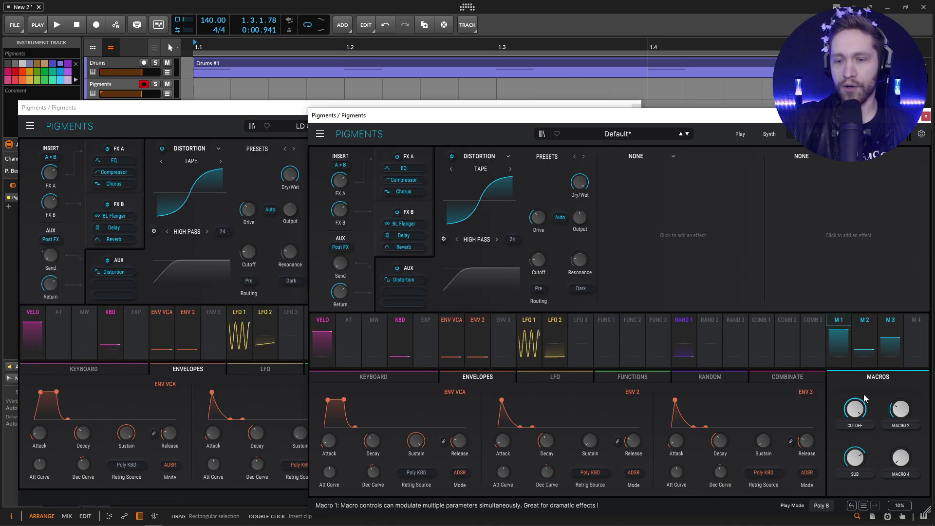
drag(916, 341, 339, 263)
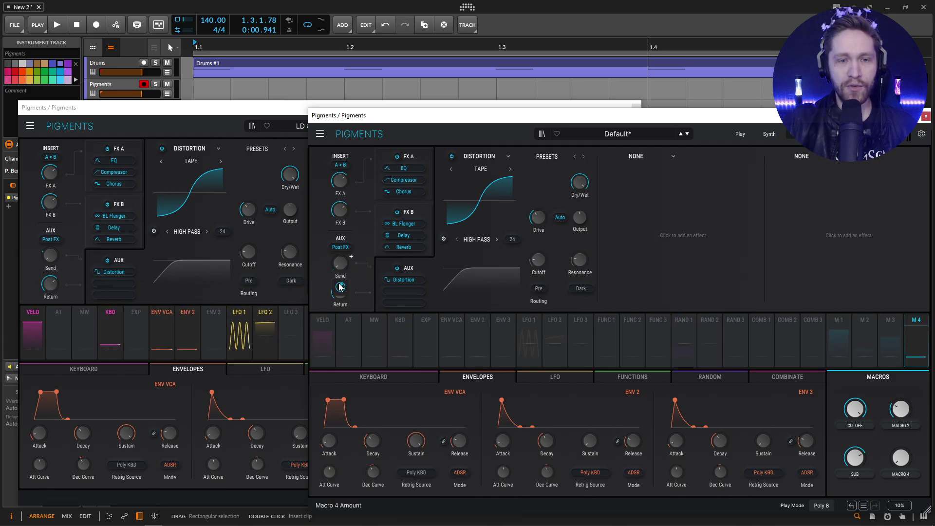
mouse_move(340, 289)
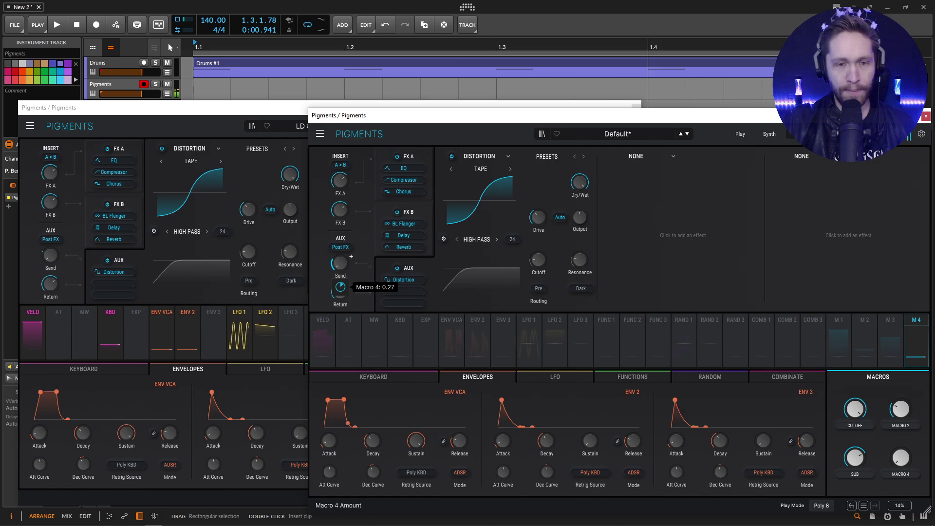
- Turn the new patch's Macro 4 up to maximum and rename it FX
drag(900, 457, 901, 399)
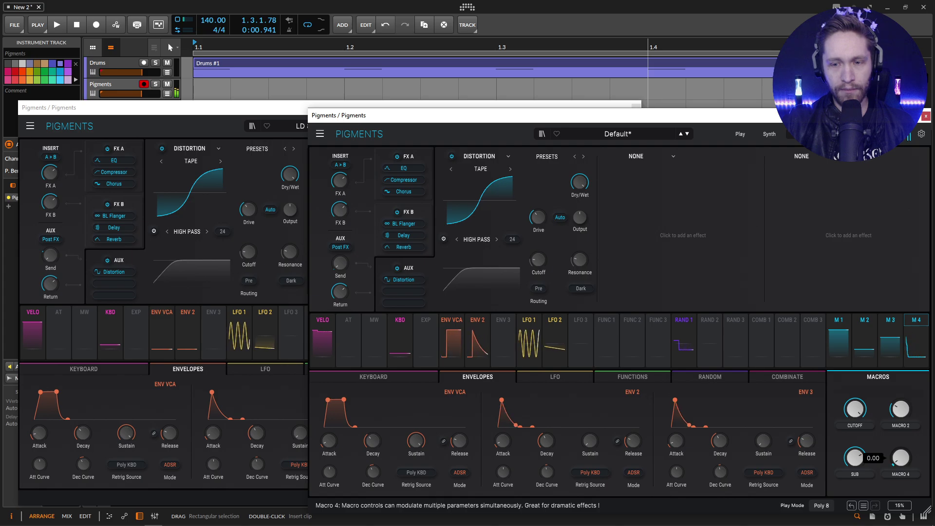
drag(897, 457, 896, 458)
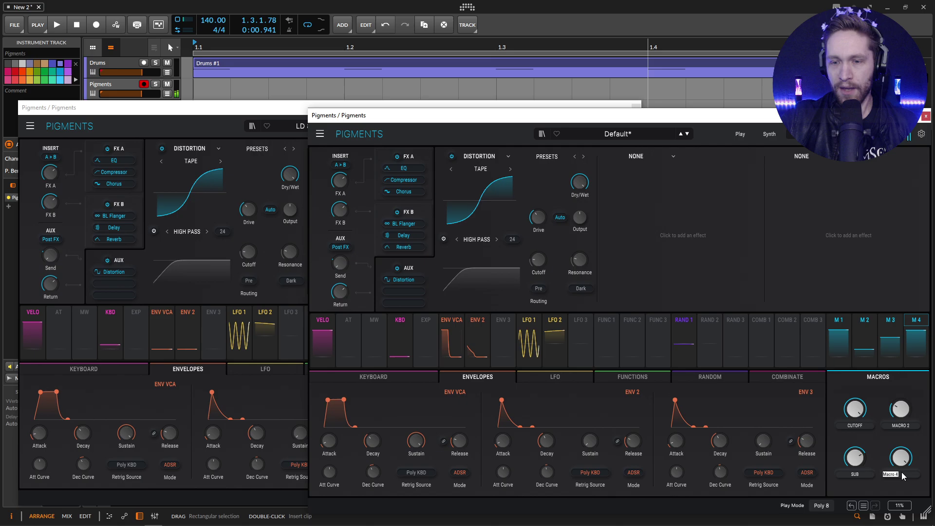
double_click(901, 472)
text(FX)
key(Return)
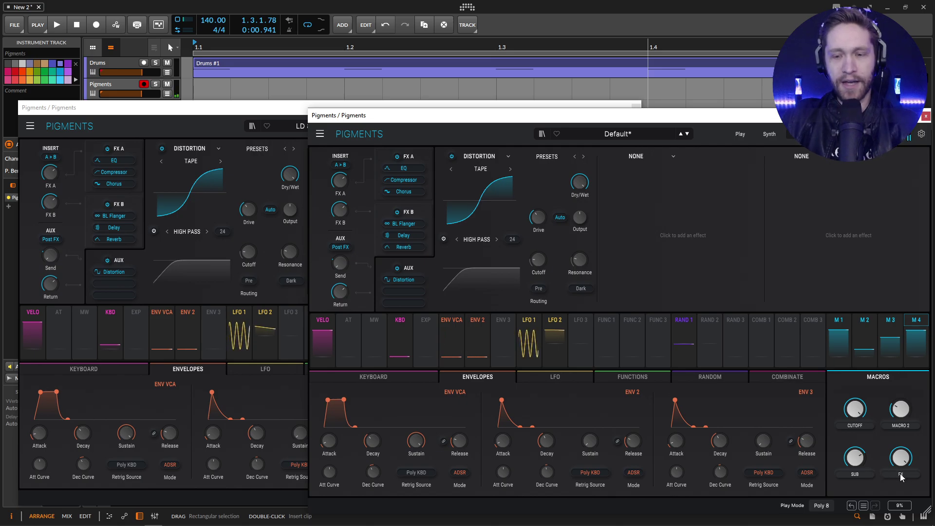
- Turn down the Dry/Wet of the Chorus in the new patch's FX A and modulate it with Macro 4
click(414, 166)
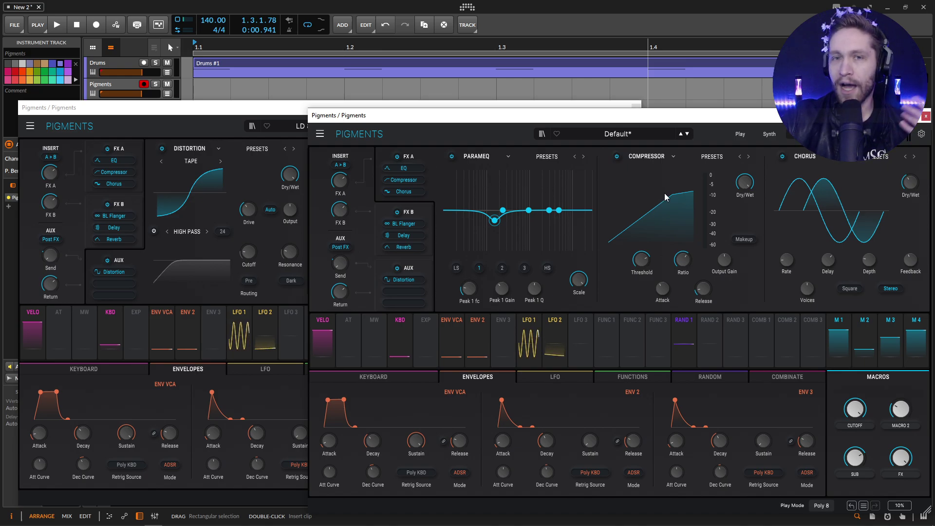
mouse_move(911, 190)
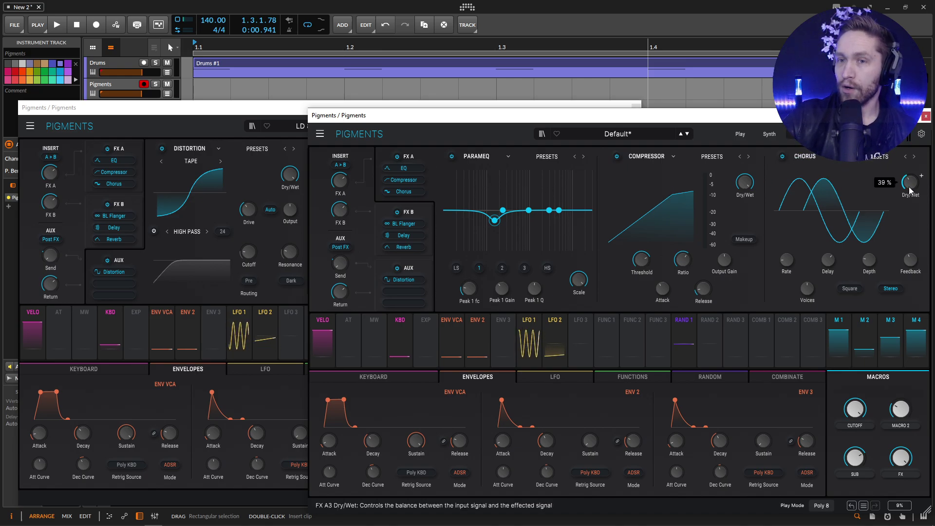
drag(910, 185, 911, 212)
drag(921, 351, 905, 186)
mouse_move(909, 207)
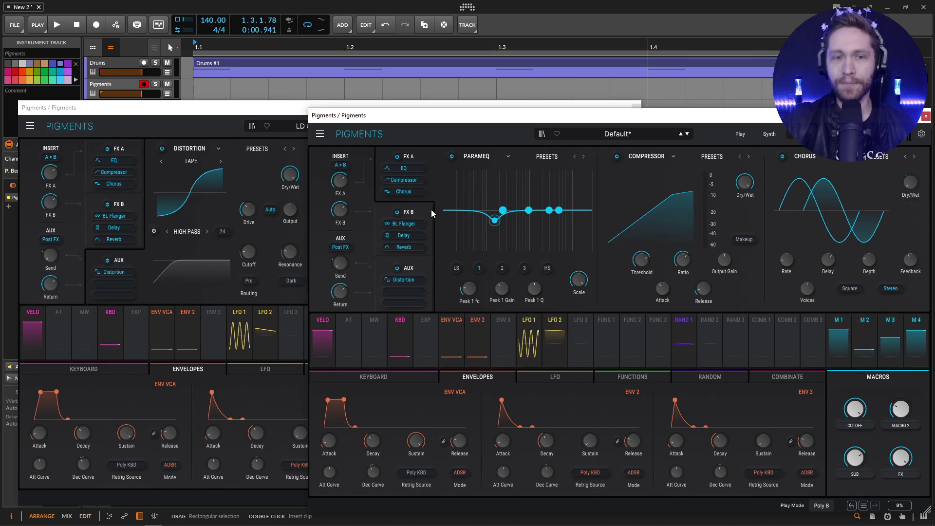
- Modulate the Dry/Wet of the new patch's FX B Flanger, Delay and Reverb with Macro 4, using an amount of 0.39 for the Delay
click(413, 210)
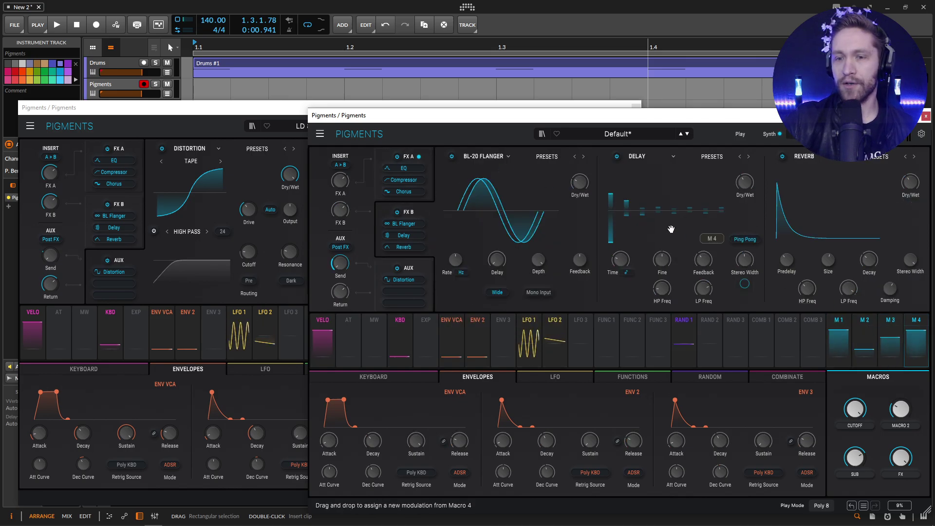
mouse_move(578, 184)
mouse_move(581, 206)
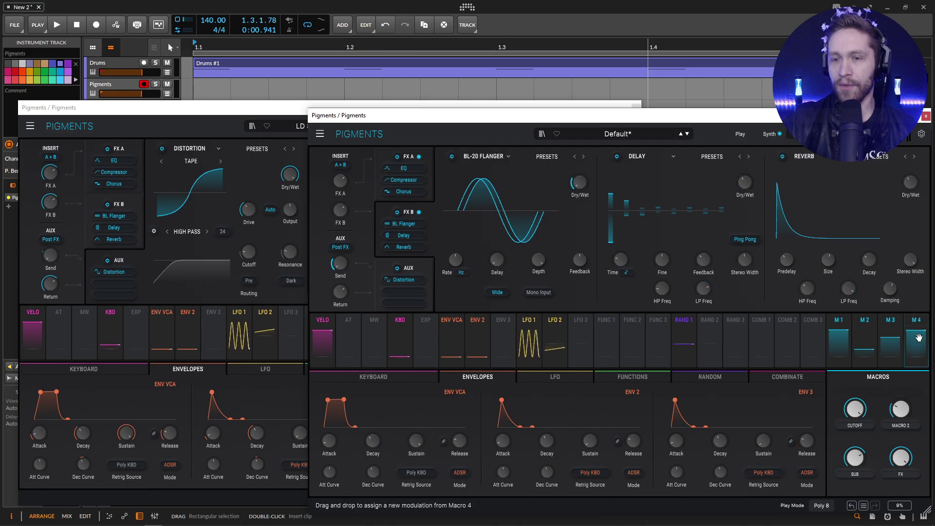
mouse_move(745, 190)
mouse_move(748, 209)
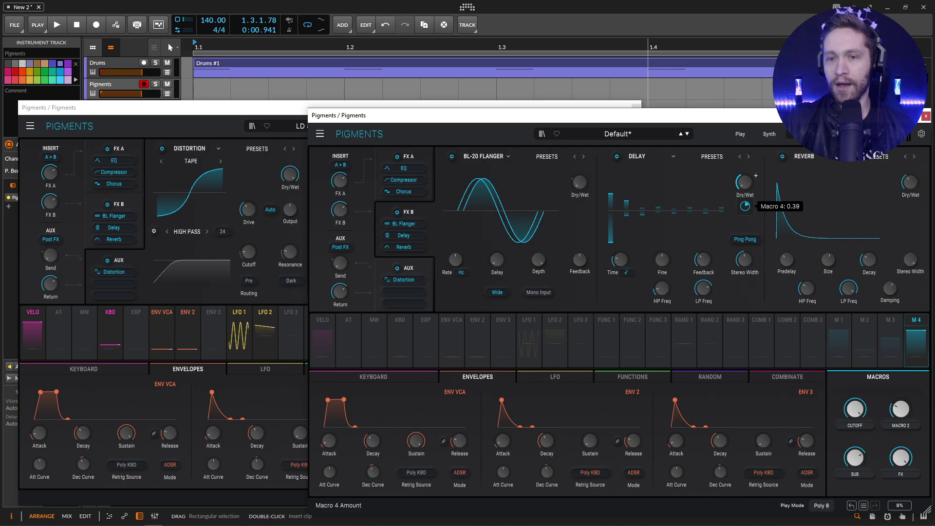
mouse_move(915, 187)
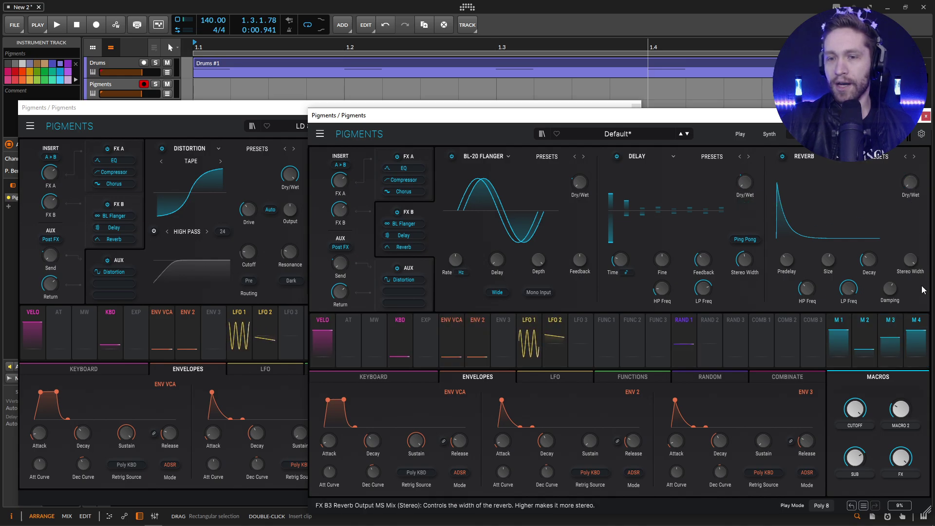
drag(916, 320, 911, 183)
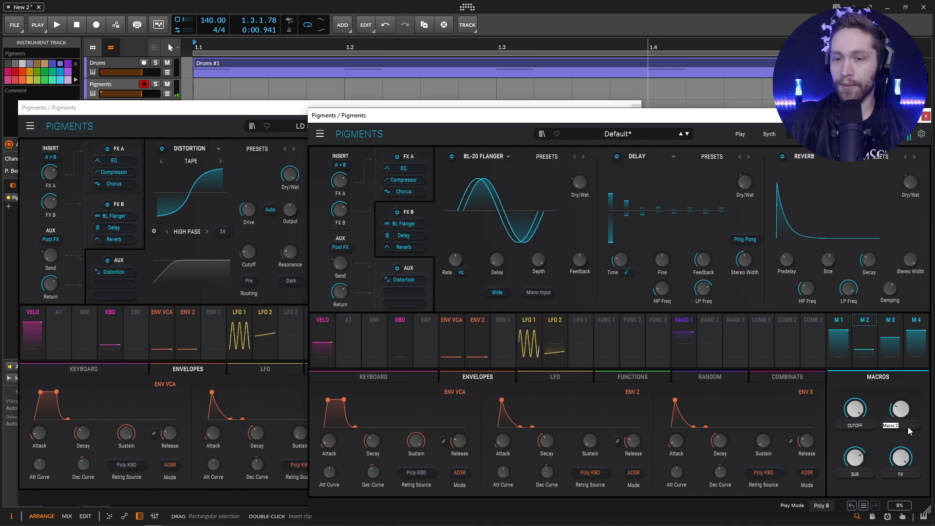
- Rename the new patch's Macro 2 as RES
text(RES)
key(Return)
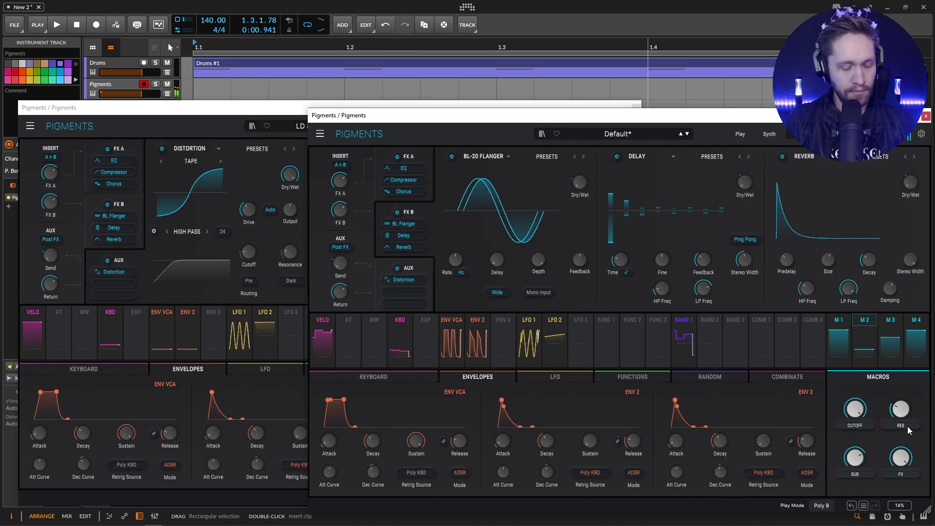
- Enable the new patch's sequencer, shorten it to two steps and raise the second step's octave, following the reference patch's arpeggiator
click(279, 113)
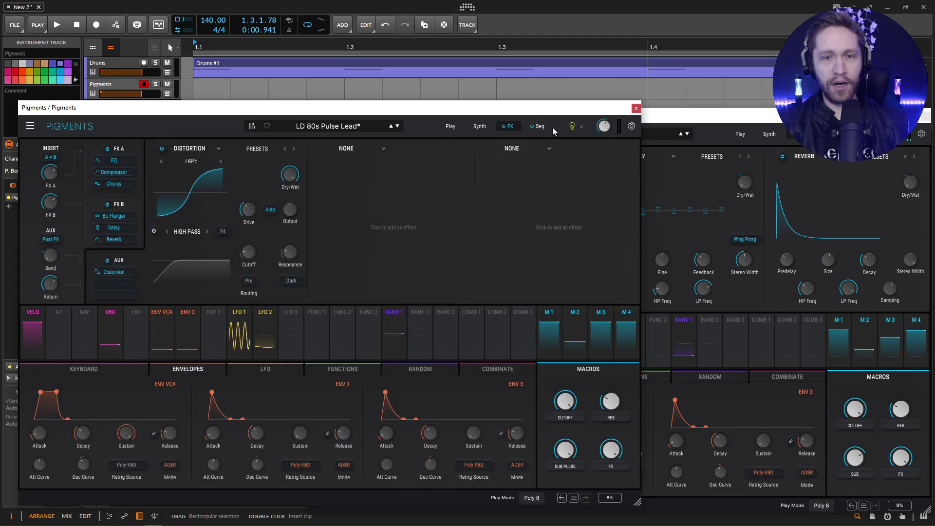
click(537, 126)
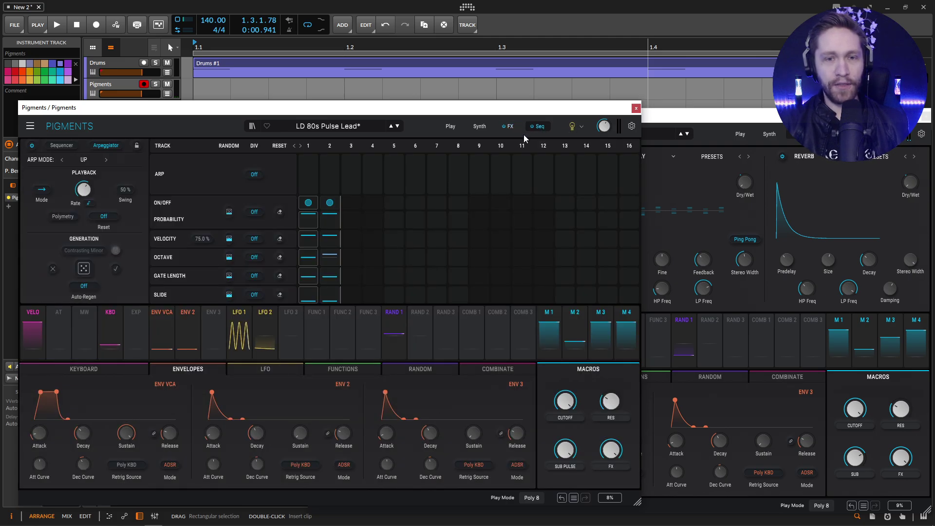
click(761, 118)
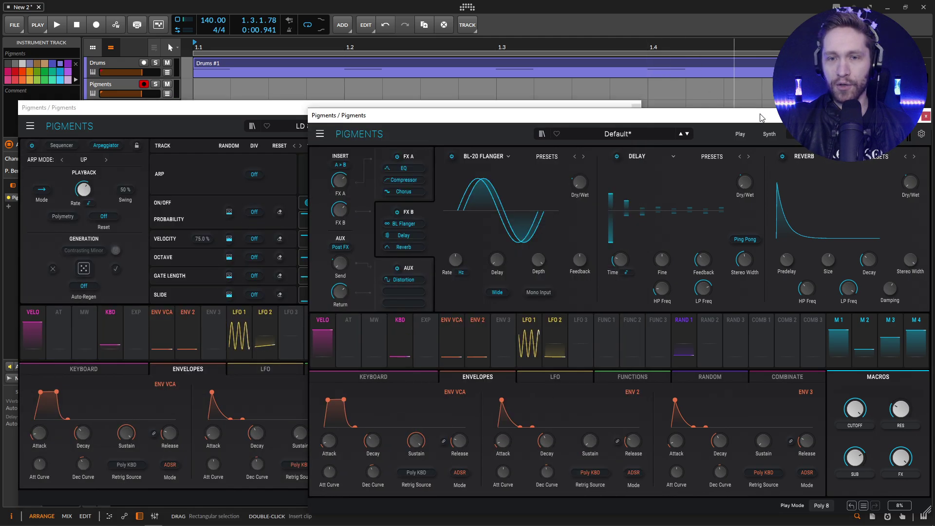
click(827, 134)
click(321, 154)
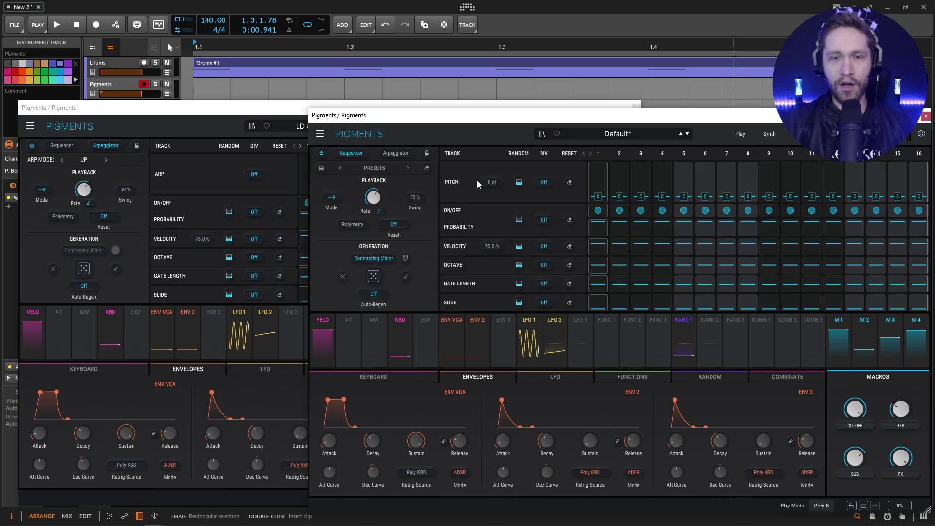
drag(748, 118, 733, 114)
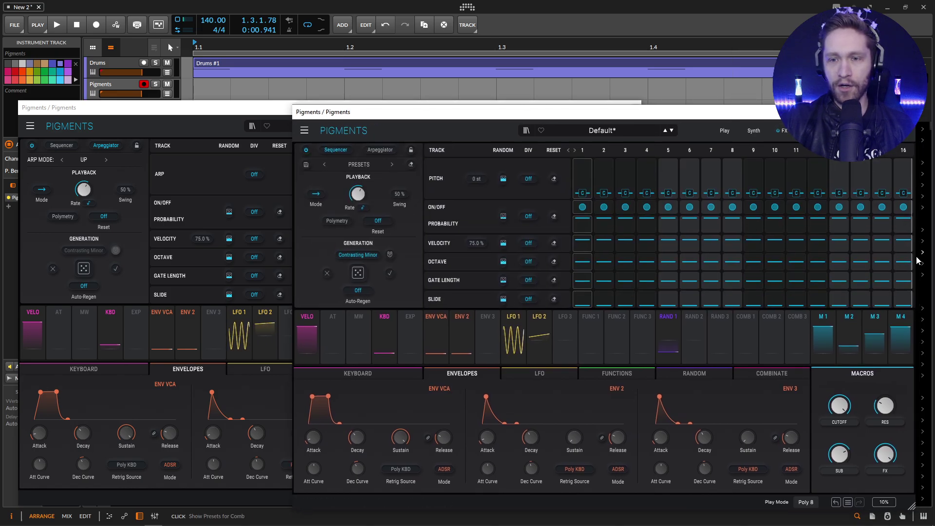
drag(912, 261, 615, 261)
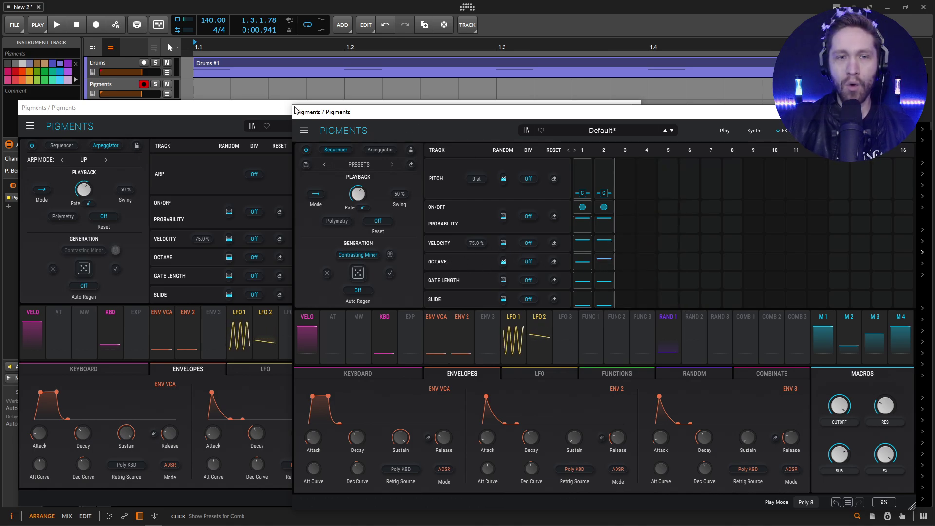
- Audition the new patch over the drum loop while sweeping its CUTOFF macro and returning it to maximum
click(285, 148)
click(723, 141)
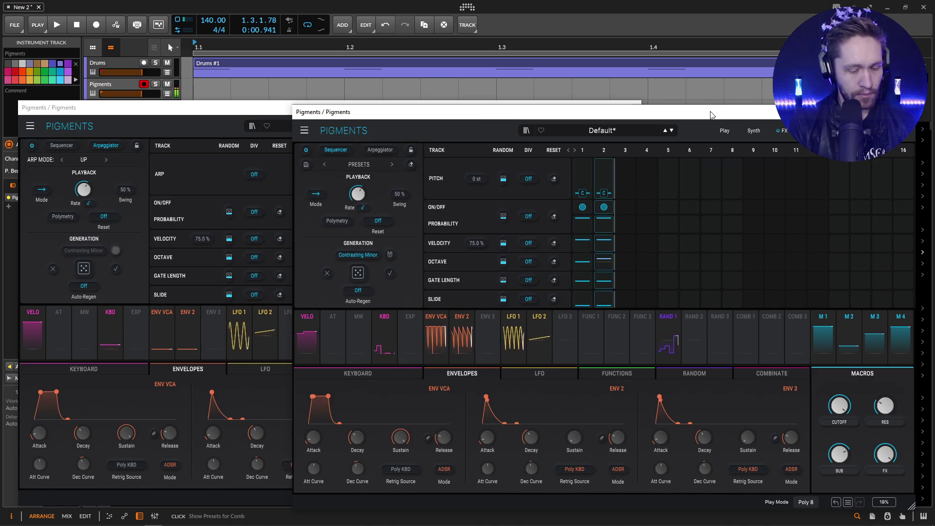
key(space)
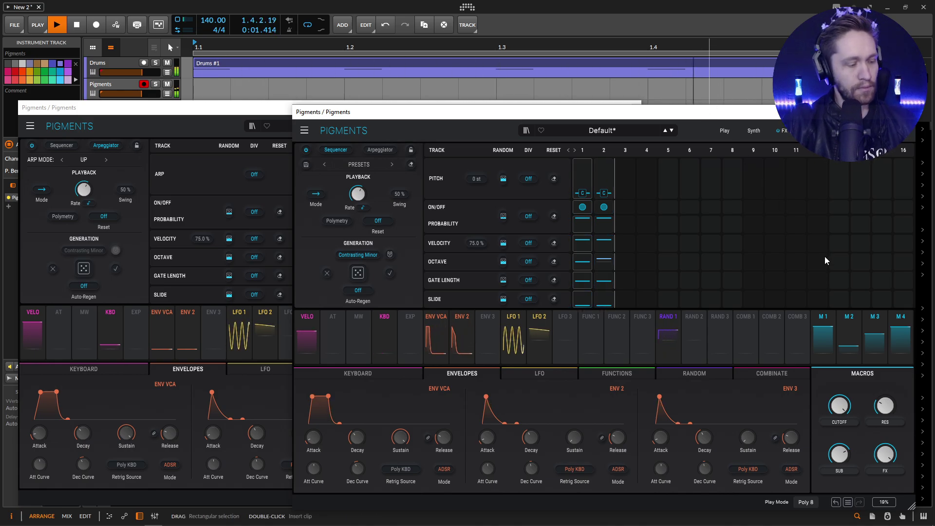
mouse_move(839, 406)
mouse_down()
mouse_move(839, 441)
mouse_move(840, 399)
mouse_up()
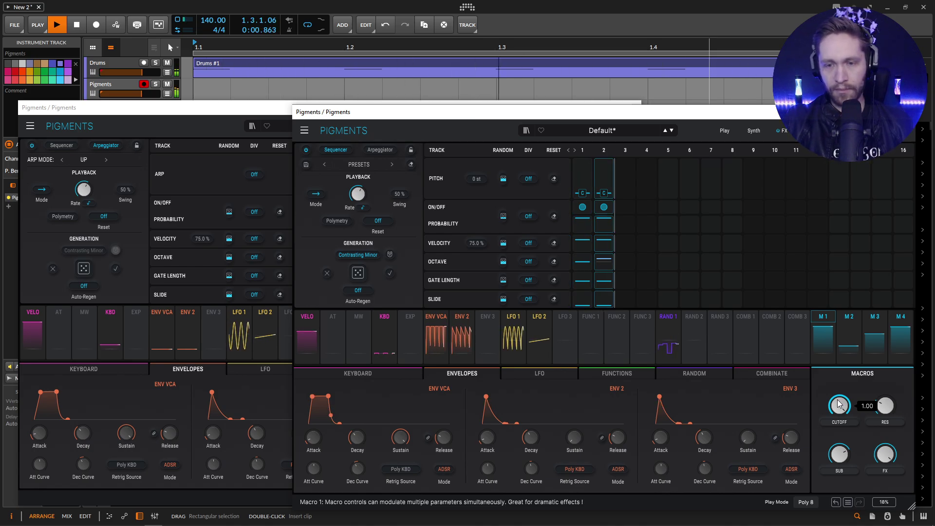
mouse_move(840, 400)
mouse_down()
mouse_move(841, 426)
mouse_move(840, 404)
mouse_up()
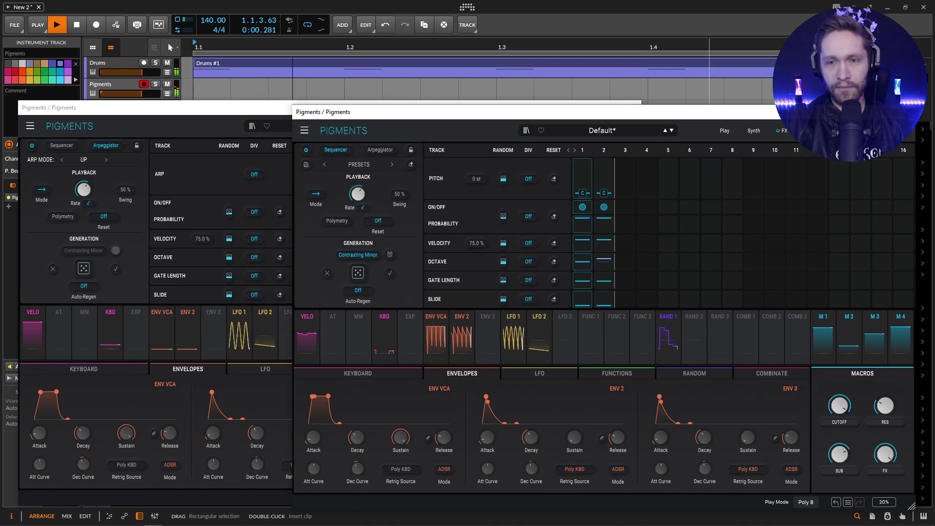
- Turn off the new patch's sequencer and audition the patch over the drum loop again without it
click(306, 150)
key(space)
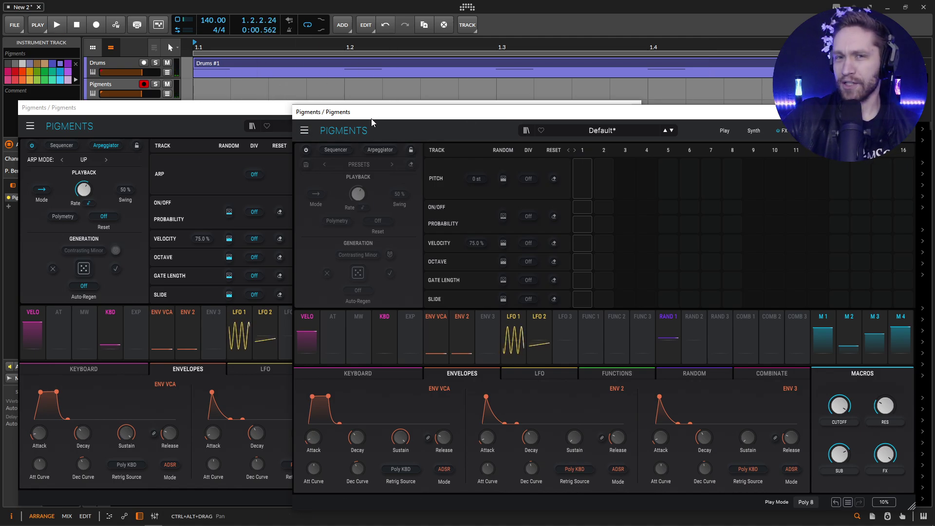
click(275, 107)
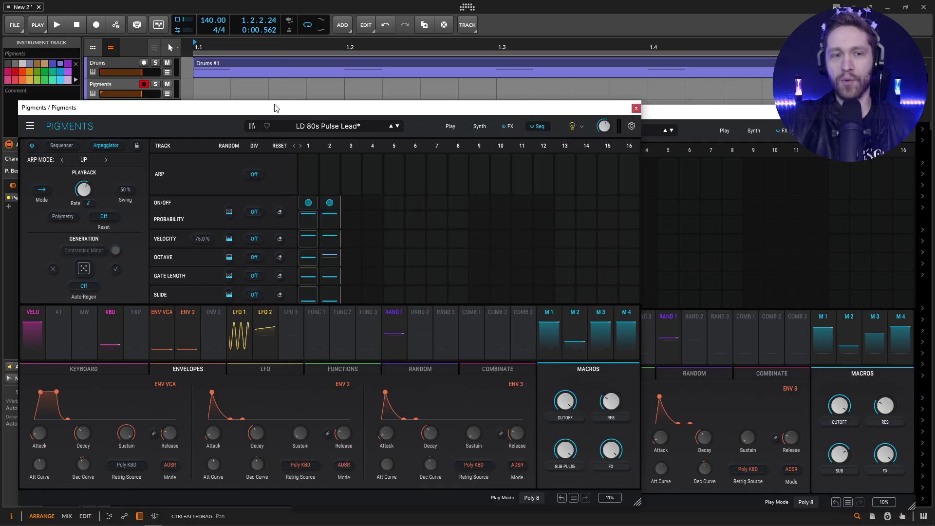
click(643, 113)
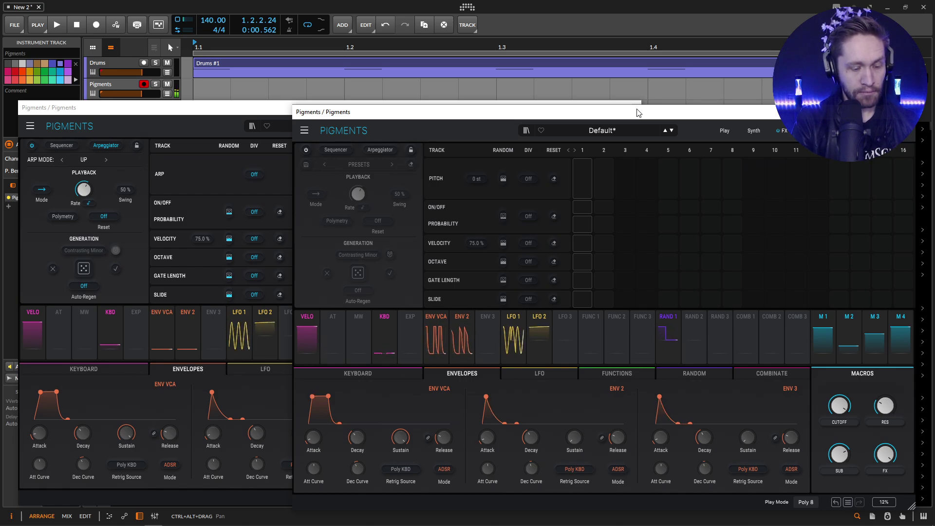
key(space)
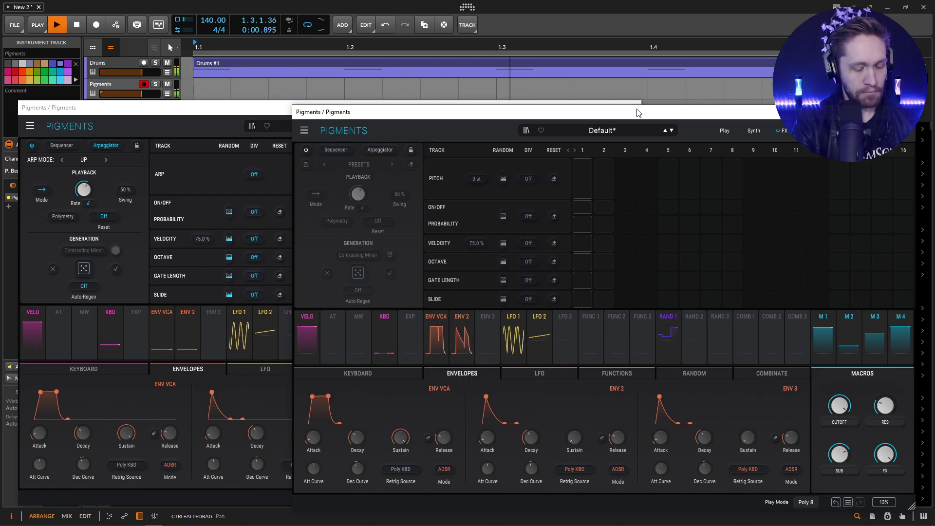
key(space)
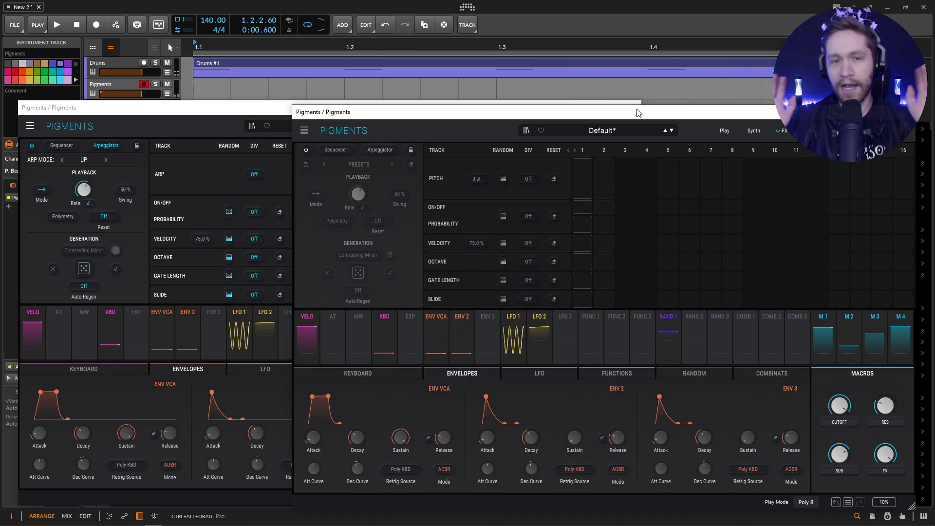